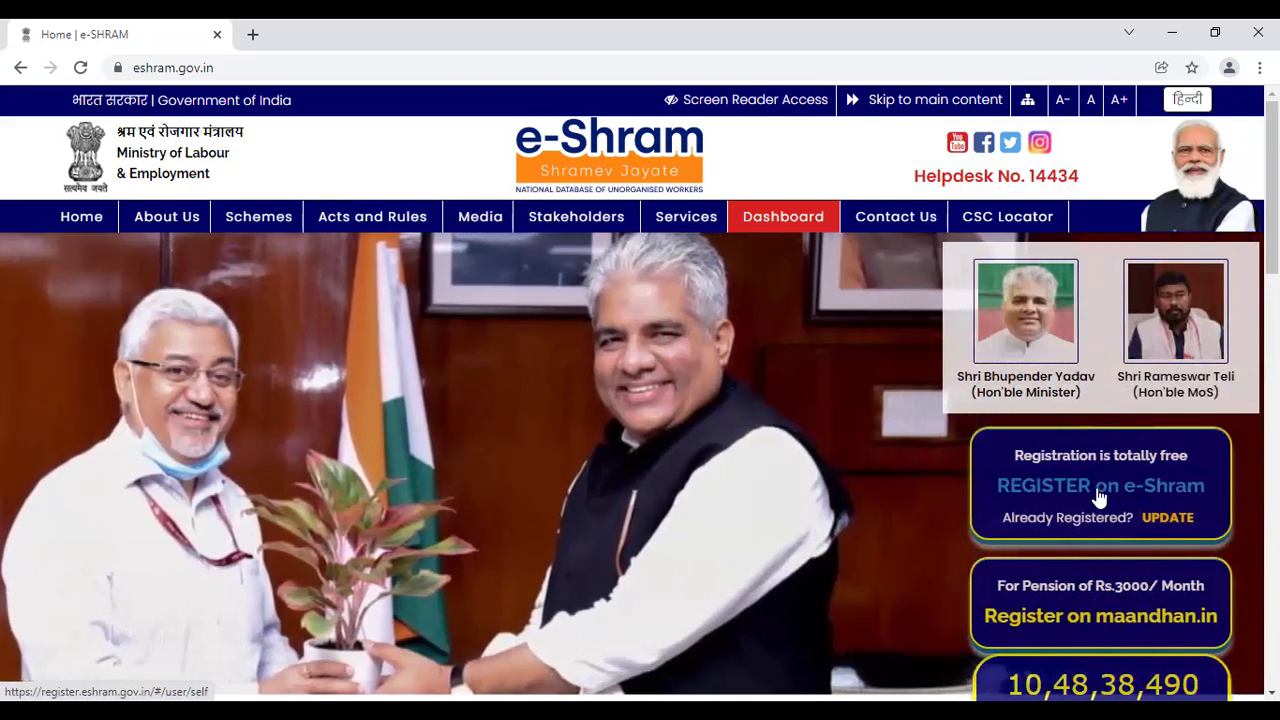
# - Start e-Shram self-registration and place the cursor in the mobile number field
pyautogui.click(1093, 495)
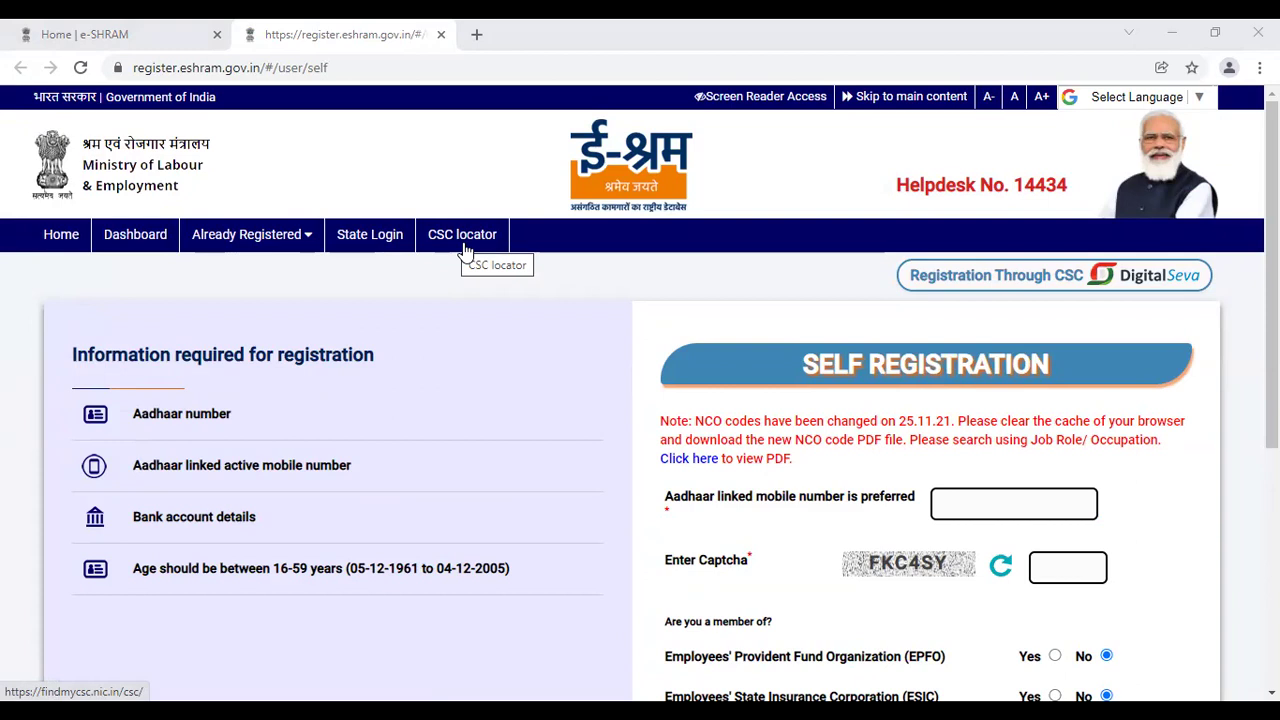
pyautogui.scroll(-1, 640, 400)
pyautogui.click(1013, 377)
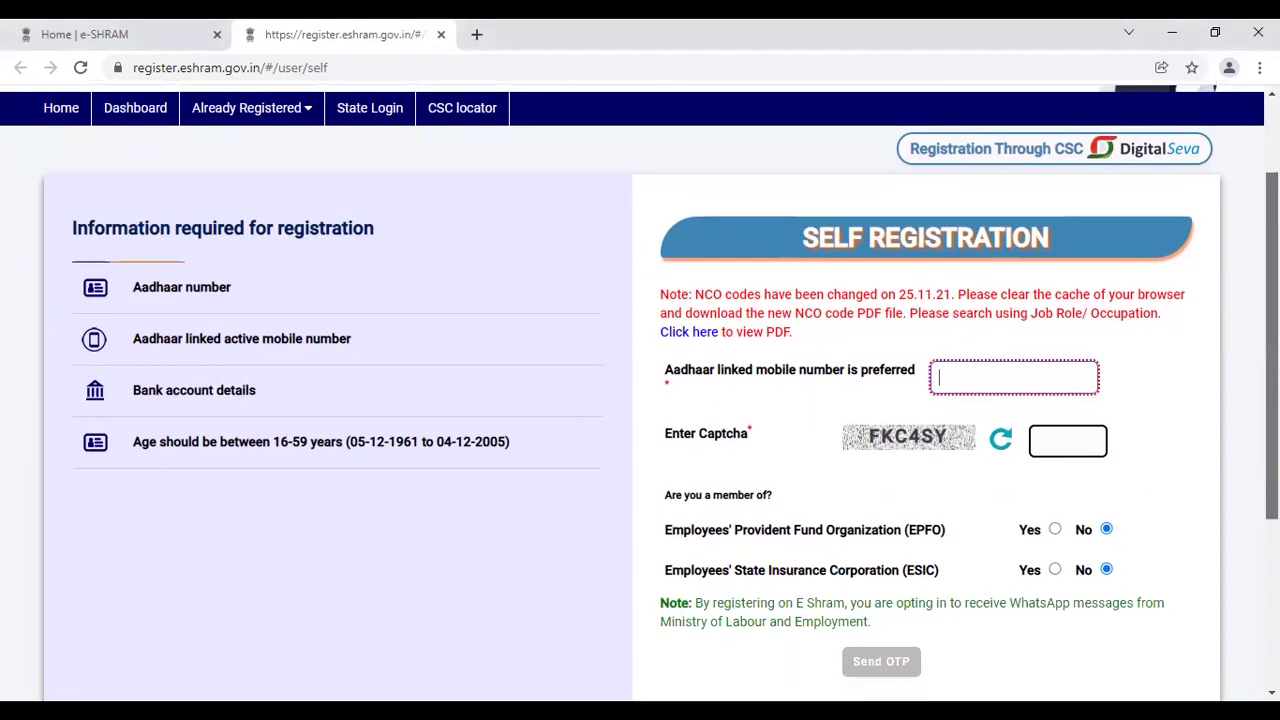
# - Enter the Aadhaar-linked mobile number and the captcha, keep EPFO/ESIC at No, and request an OTP
pyautogui.scroll(-1, 1134, 287)
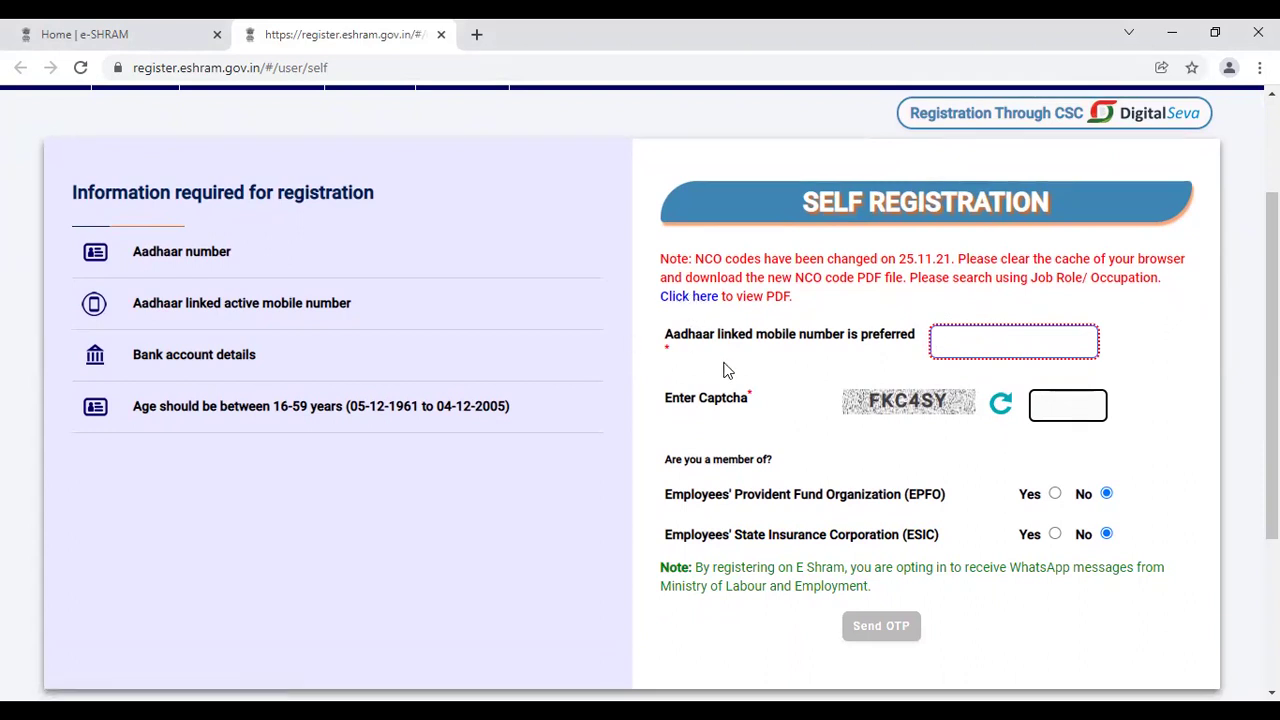
pyautogui.scroll(-1, 1272, 380)
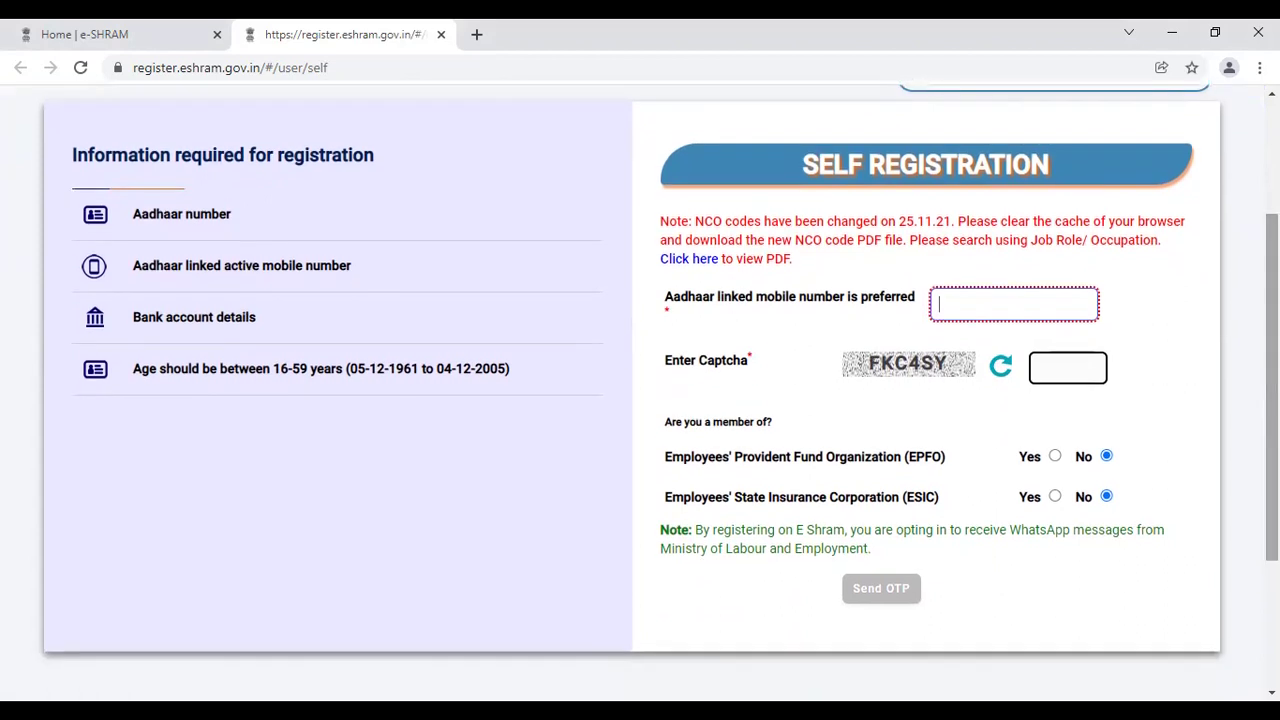
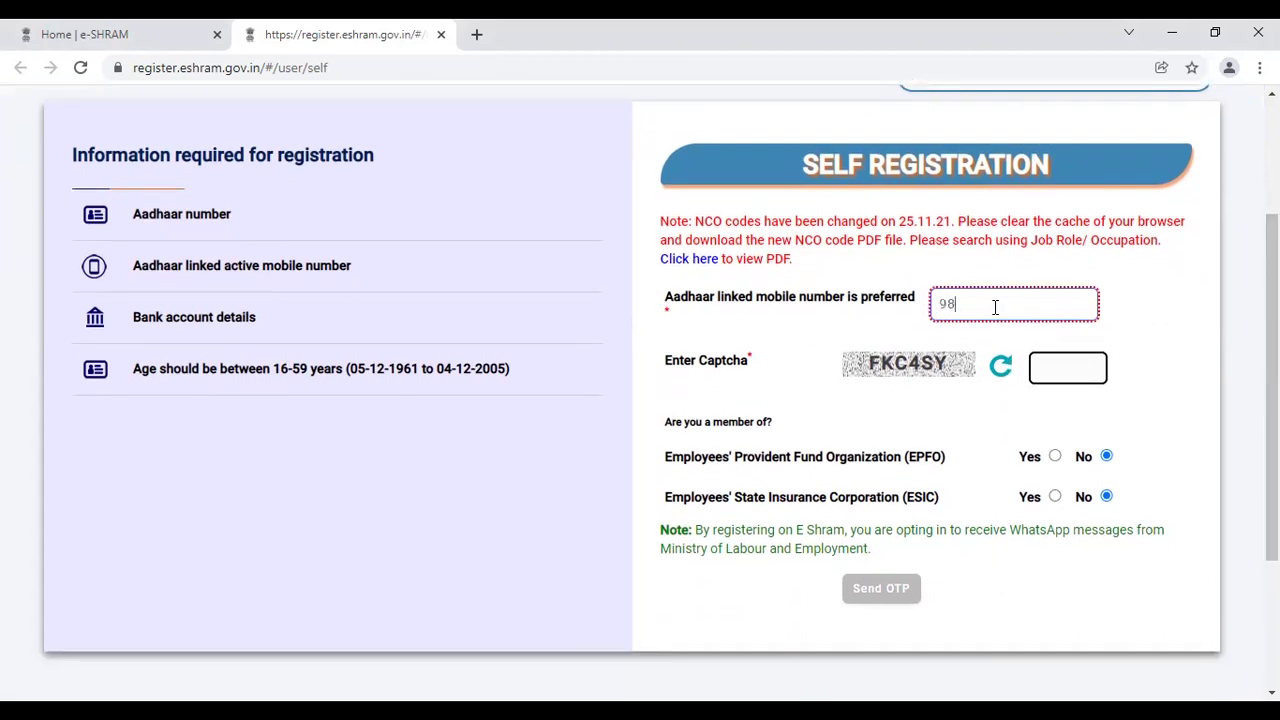
pyautogui.press('Tab')
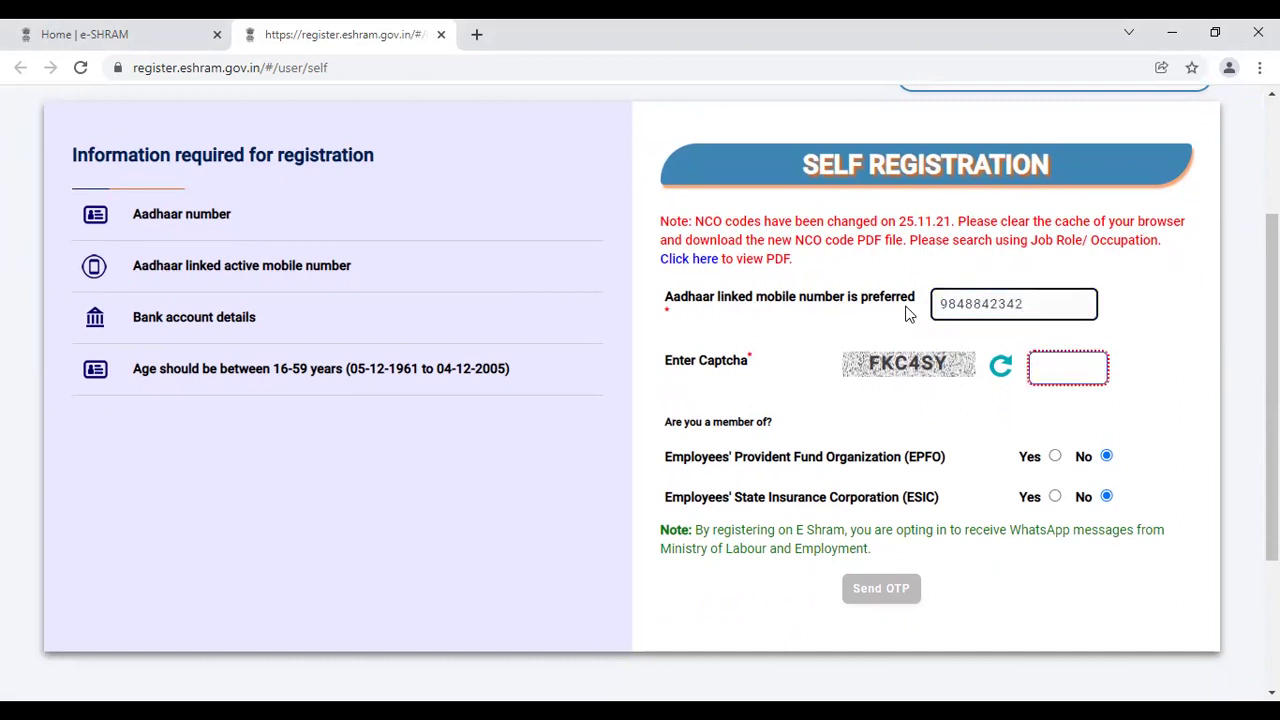
pyautogui.scroll(-2, 640, 400)
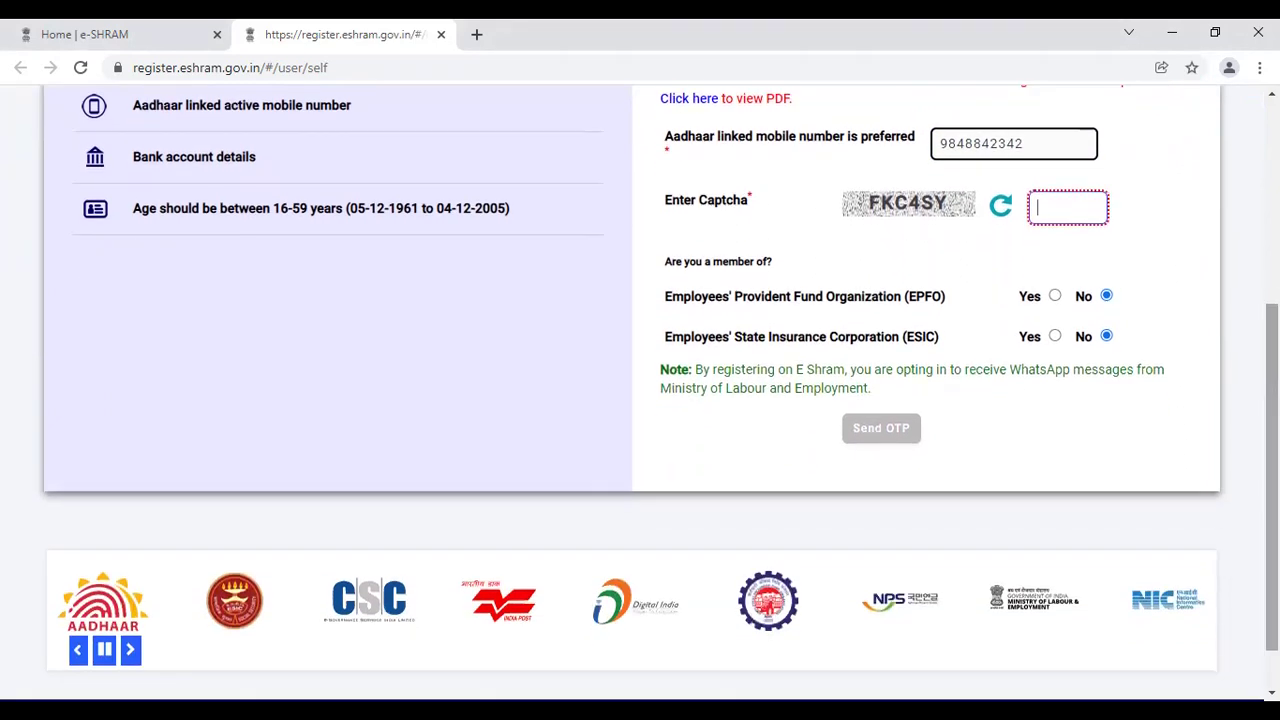
pyautogui.write('F')
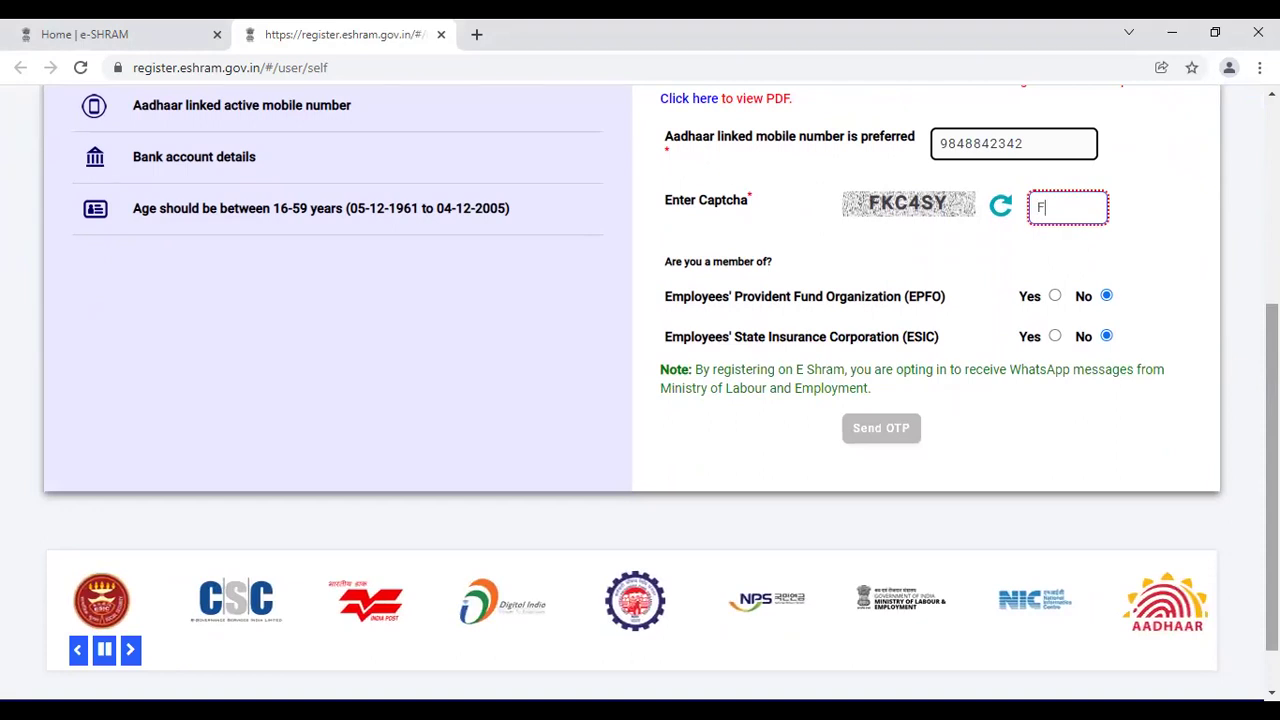
pyautogui.write('K')
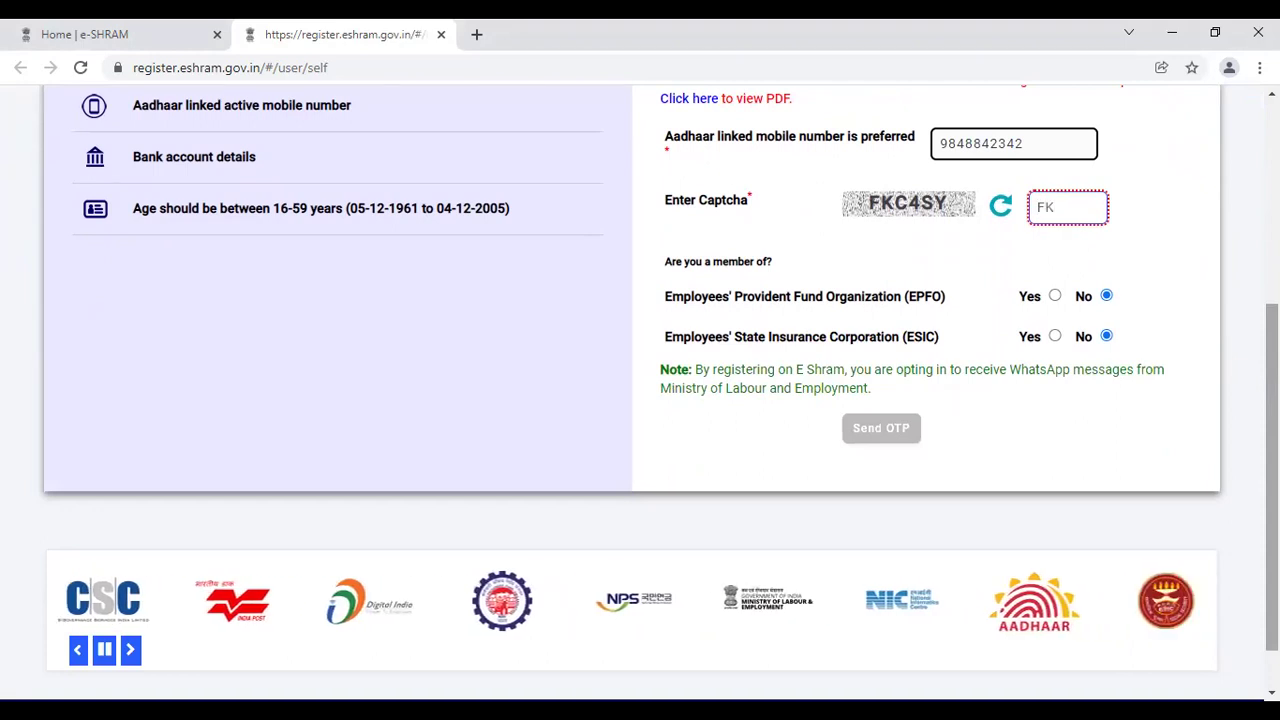
pyautogui.write('C4SY')
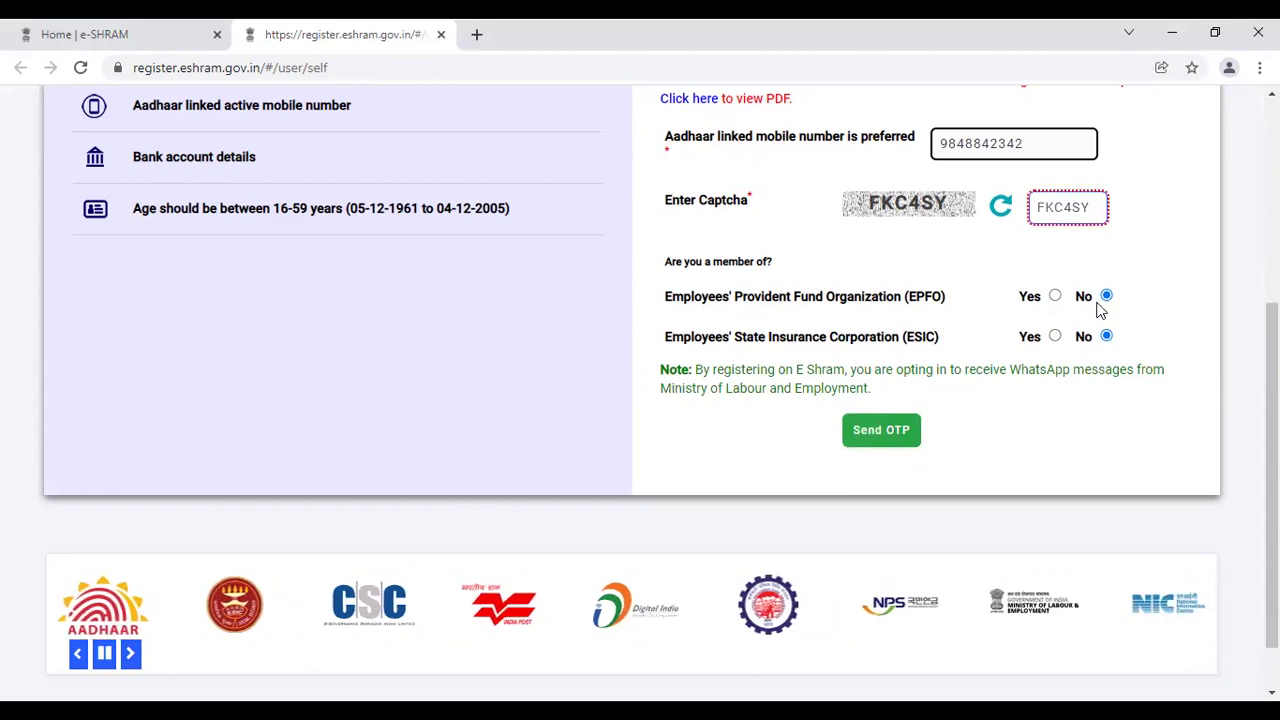
pyautogui.click(876, 432)
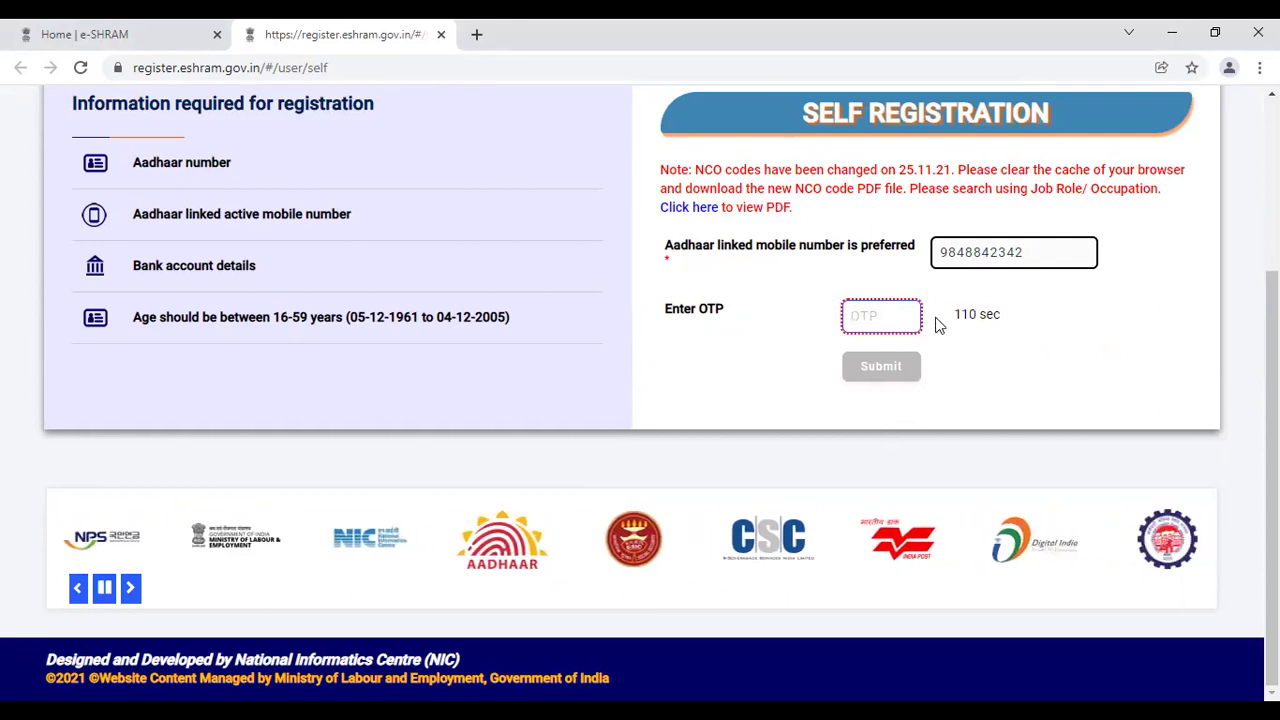
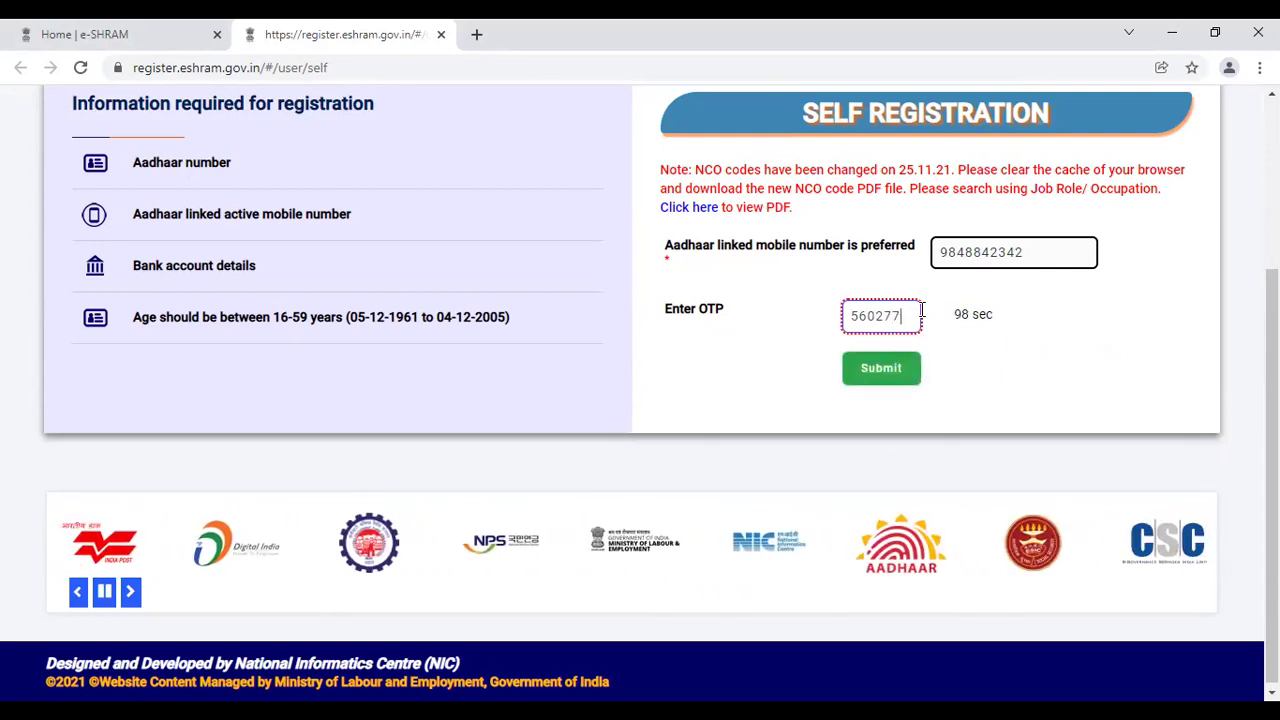
# - Submit the mobile OTP, then enter the 12-digit Aadhaar number, accept the terms and submit
pyautogui.click(892, 366)
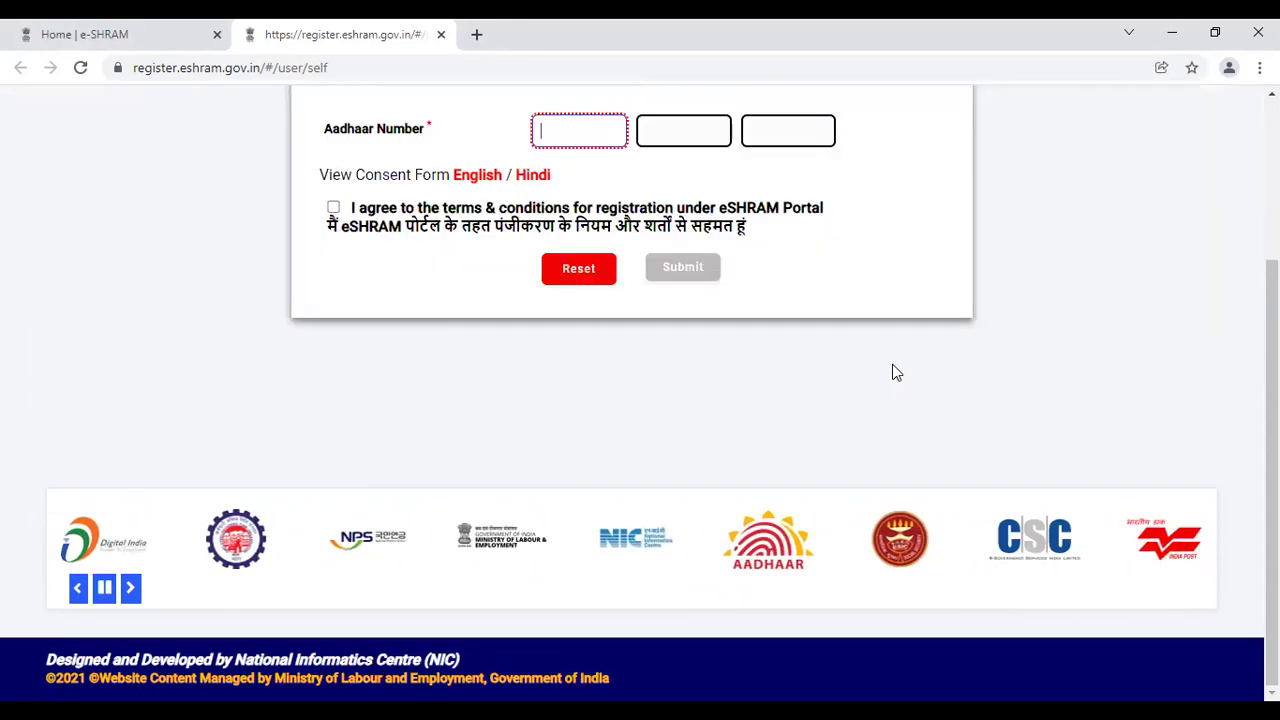
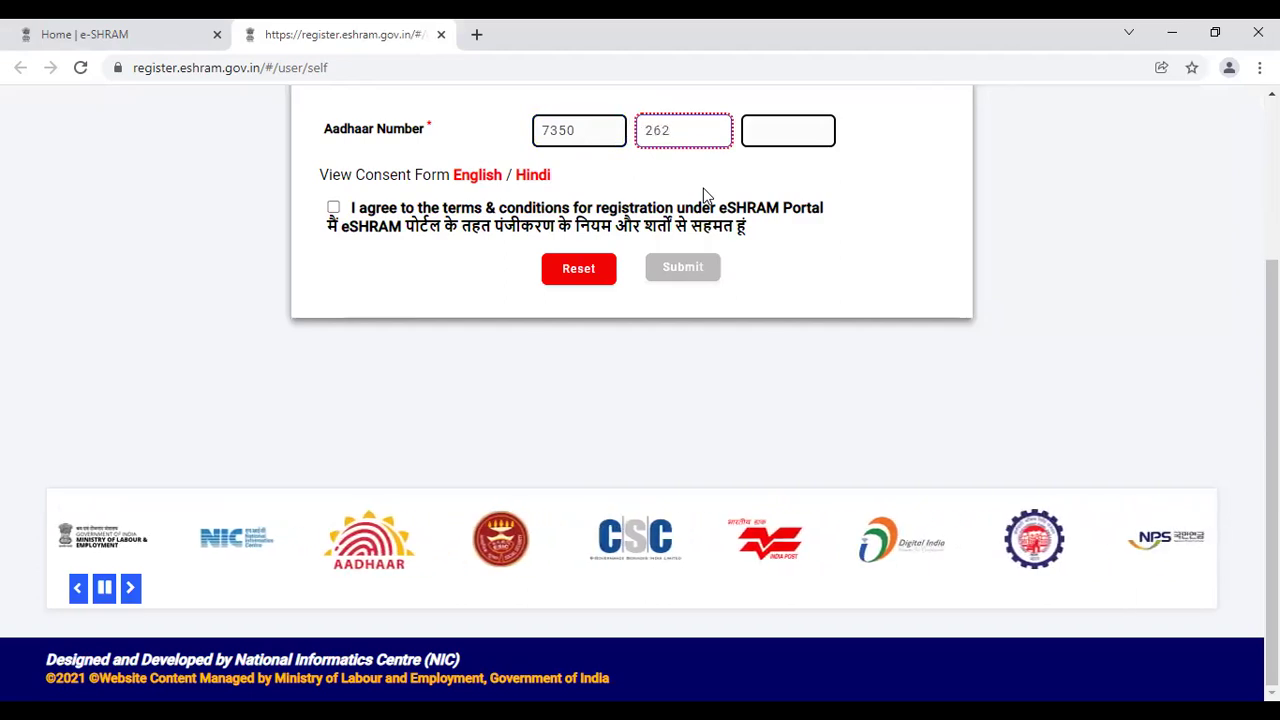
pyautogui.click(703, 195)
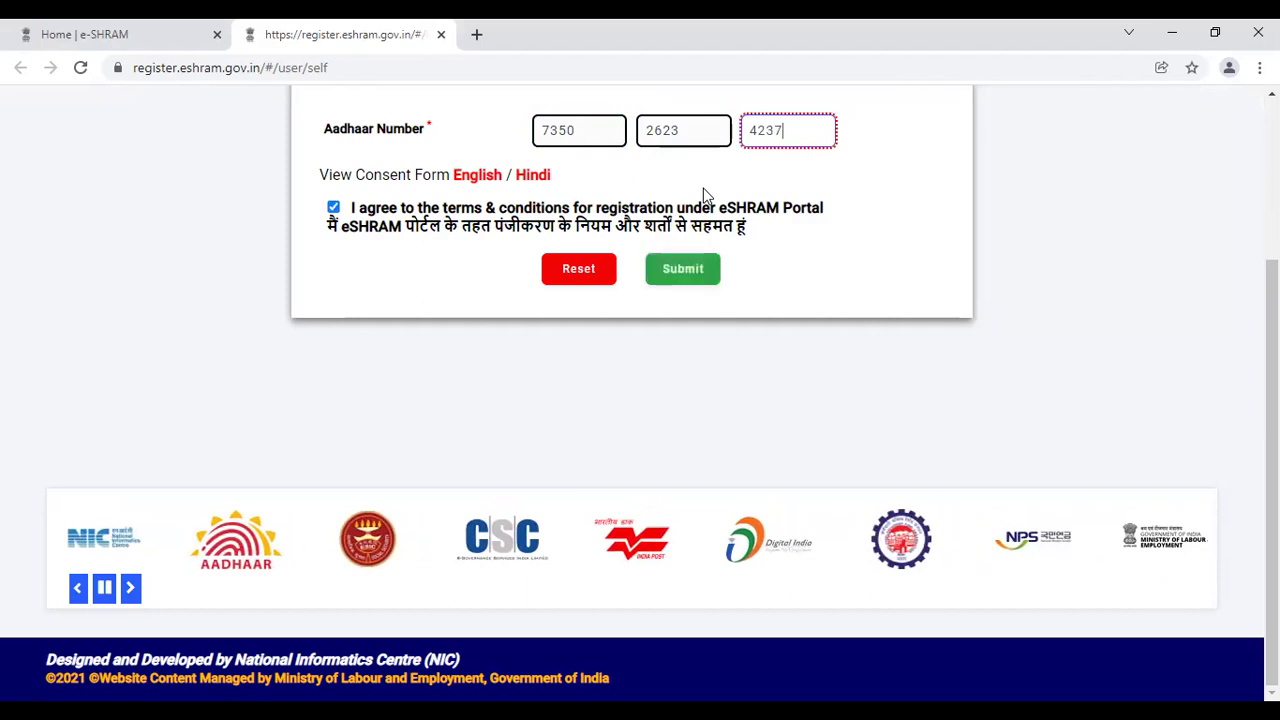
pyautogui.click(680, 280)
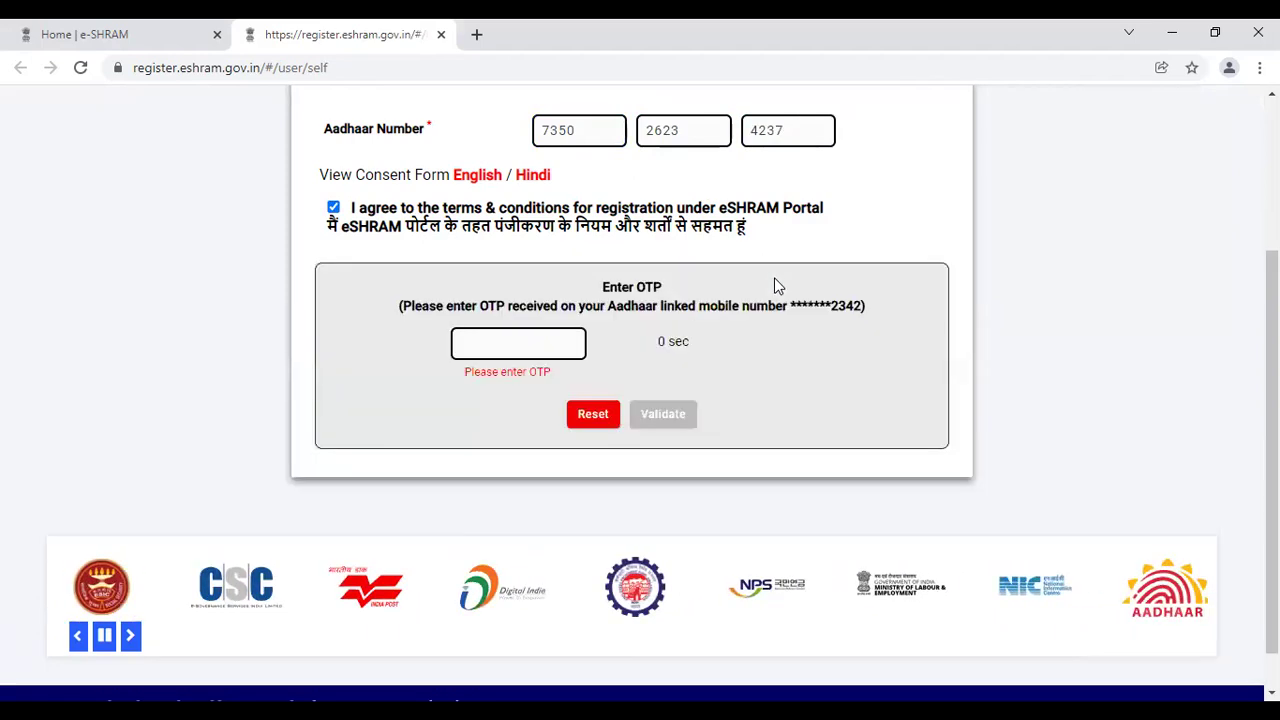
# - Enter the Aadhaar OTP and validate it
pyautogui.click(489, 343)
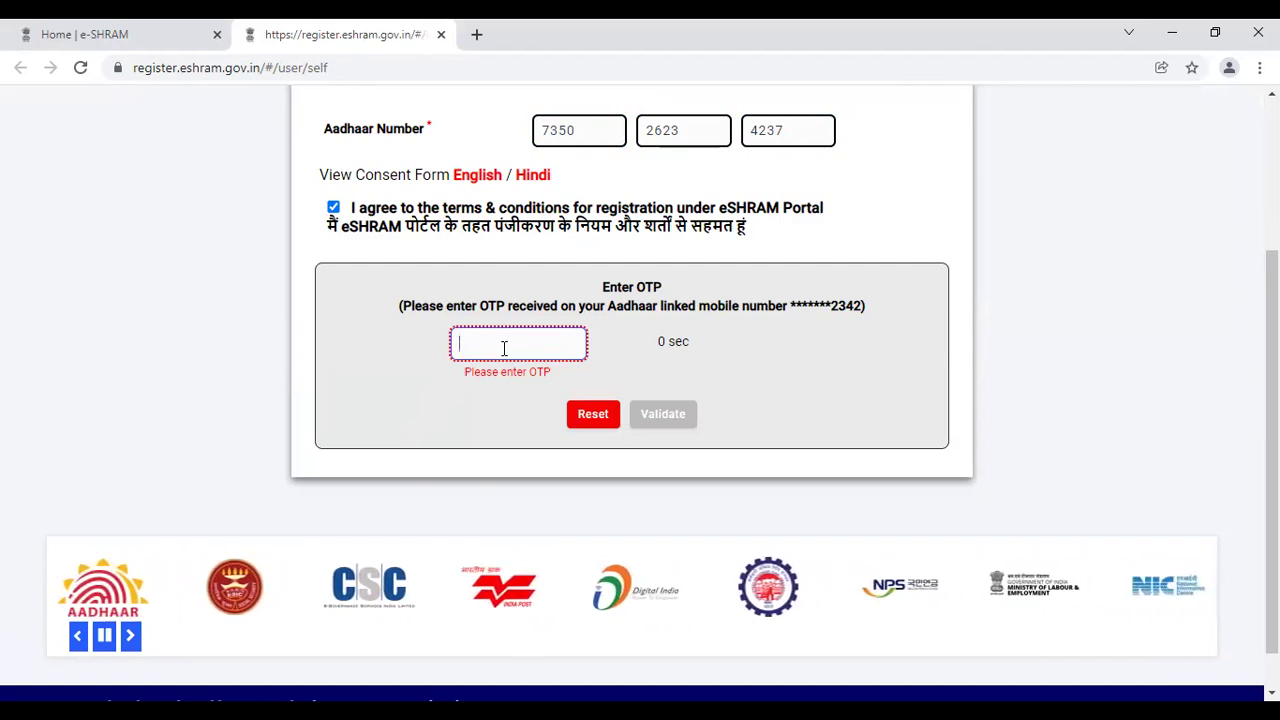
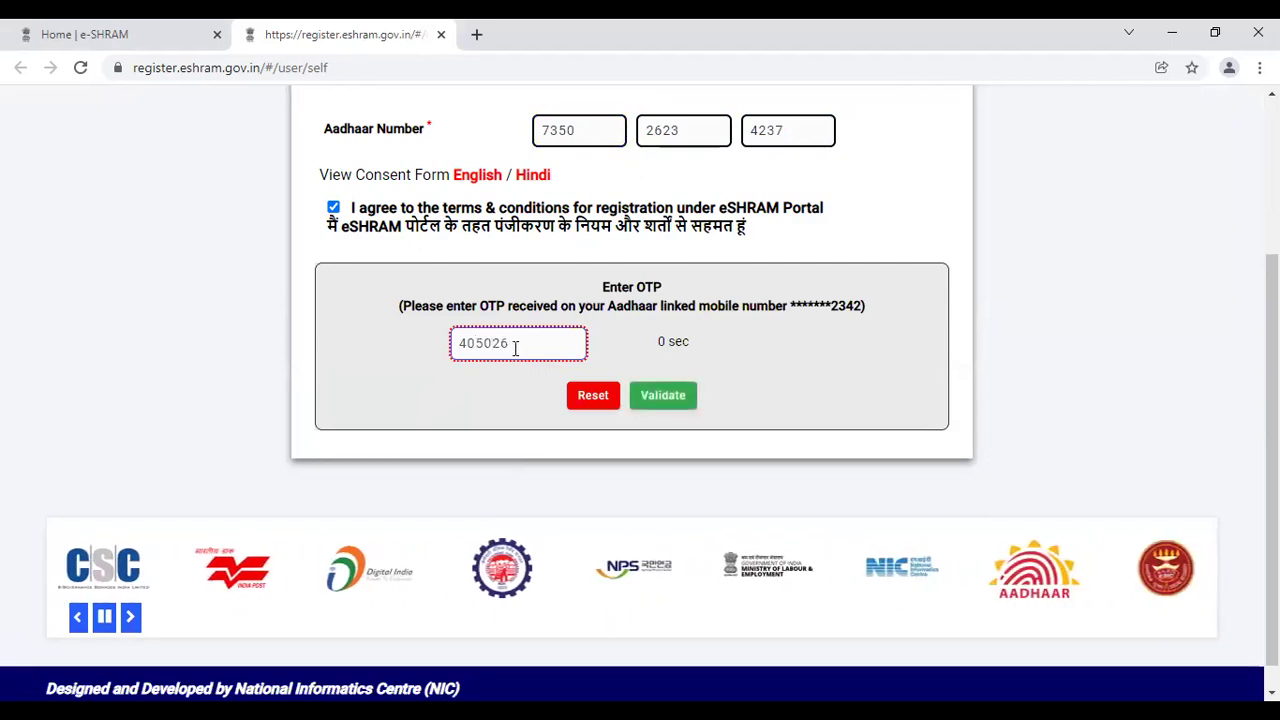
pyautogui.click(674, 400)
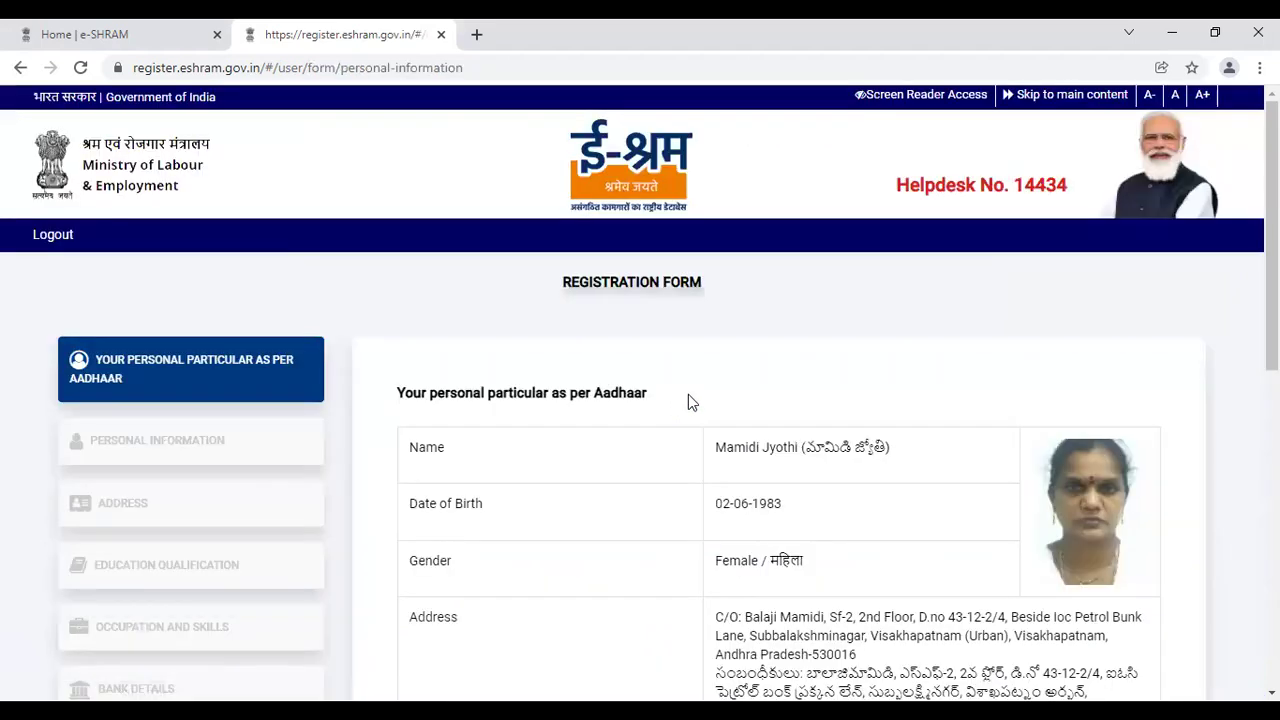
# - Confirm the Aadhaar particulars and continue to enter other details
pyautogui.scroll(-6, 688, 400)
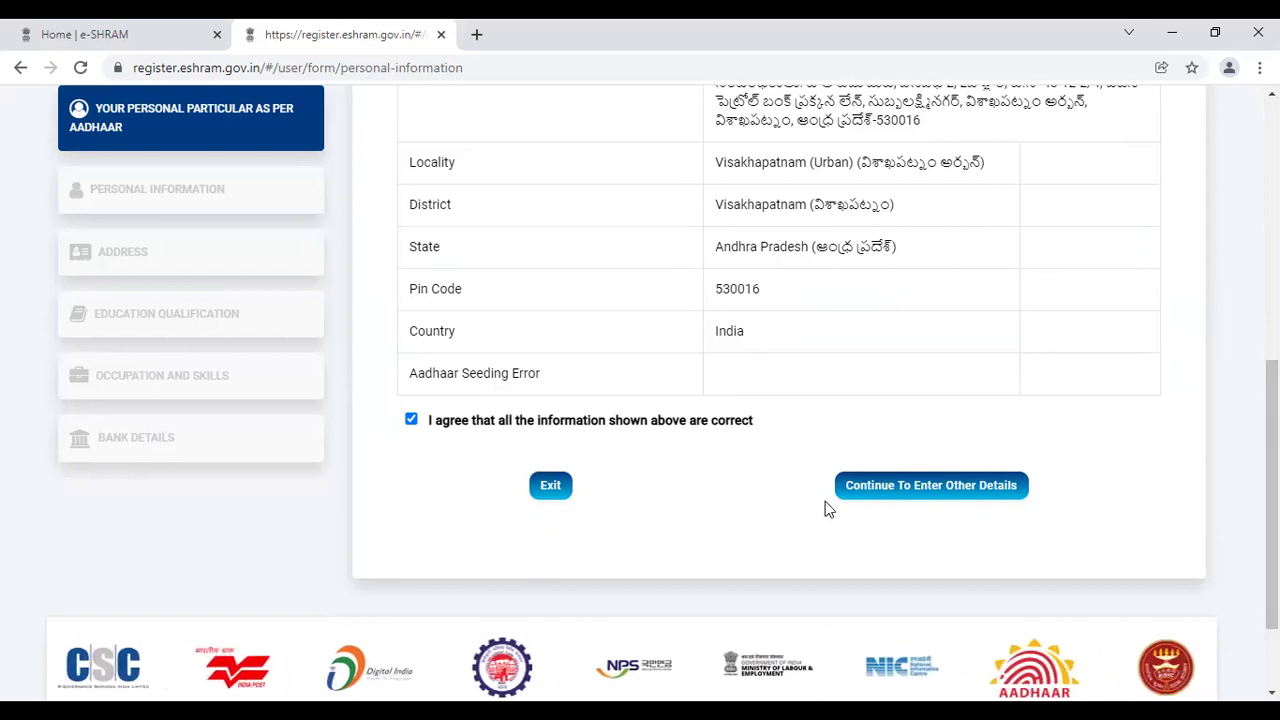
pyautogui.click(920, 488)
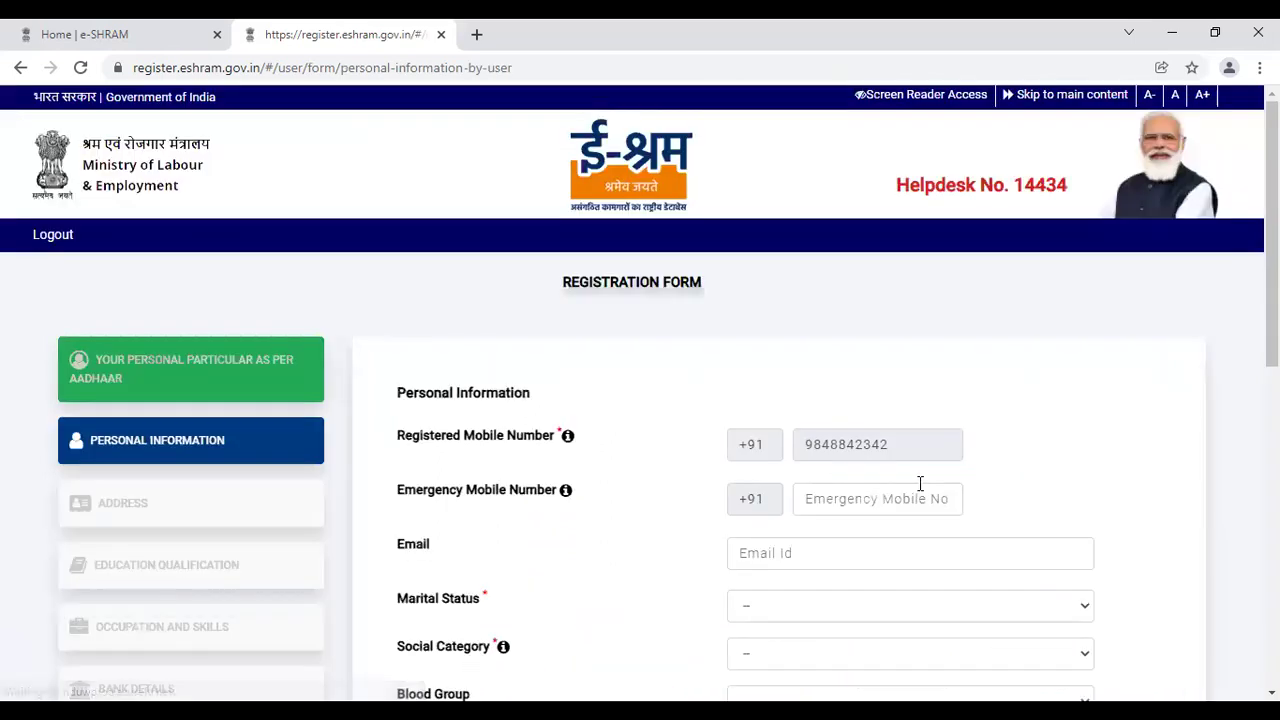
# - Fill in the applicant's e-mail address
pyautogui.scroll(-3, 920, 484)
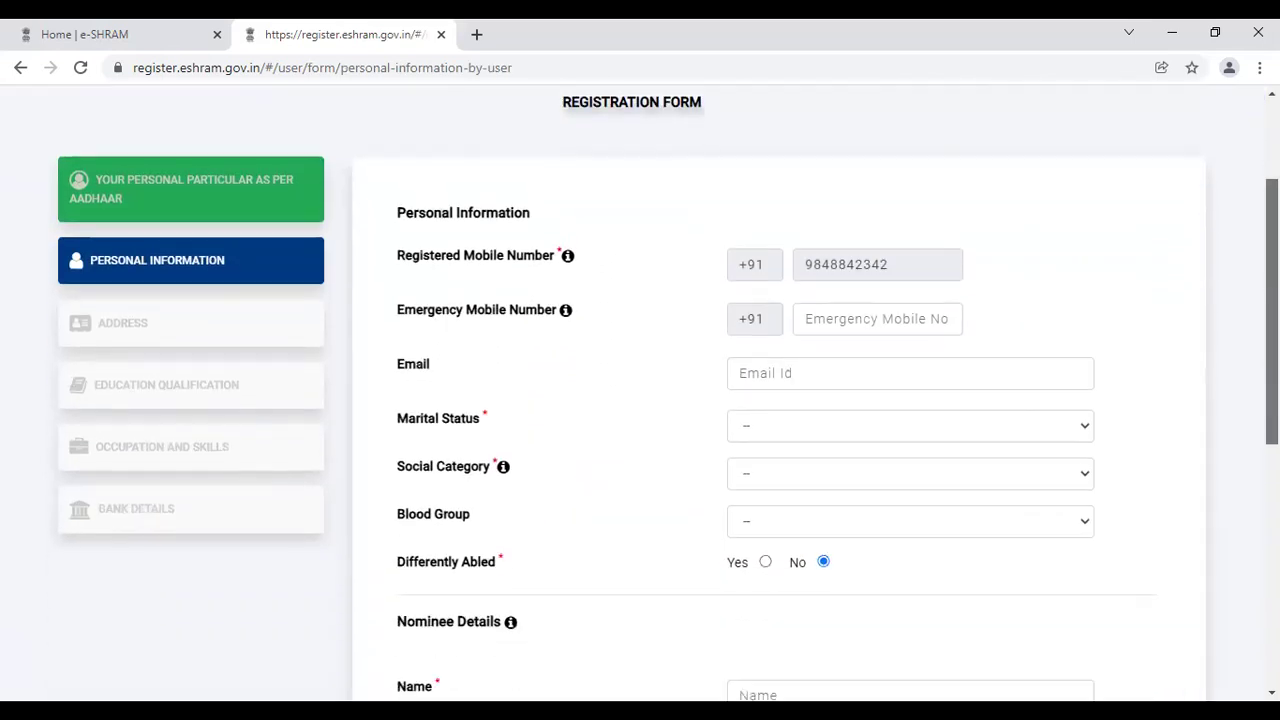
pyautogui.scroll(-1, 920, 484)
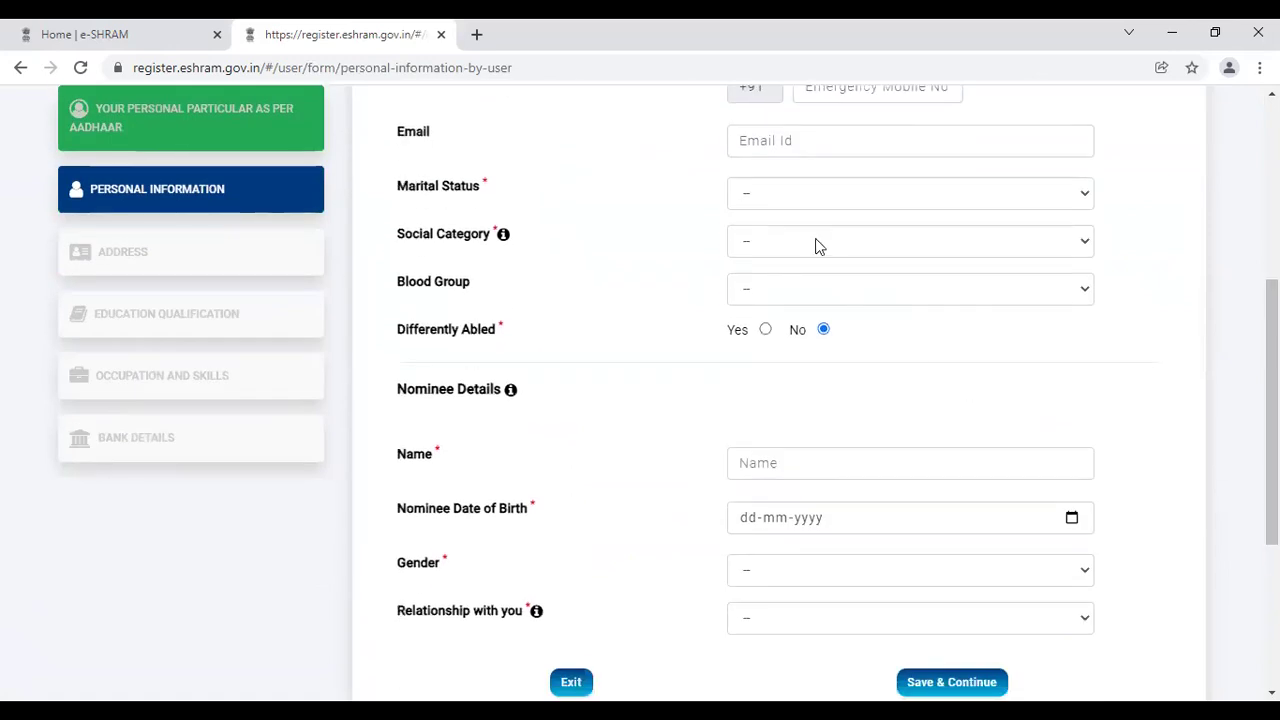
pyautogui.click(787, 141)
pyautogui.click(626, 178)
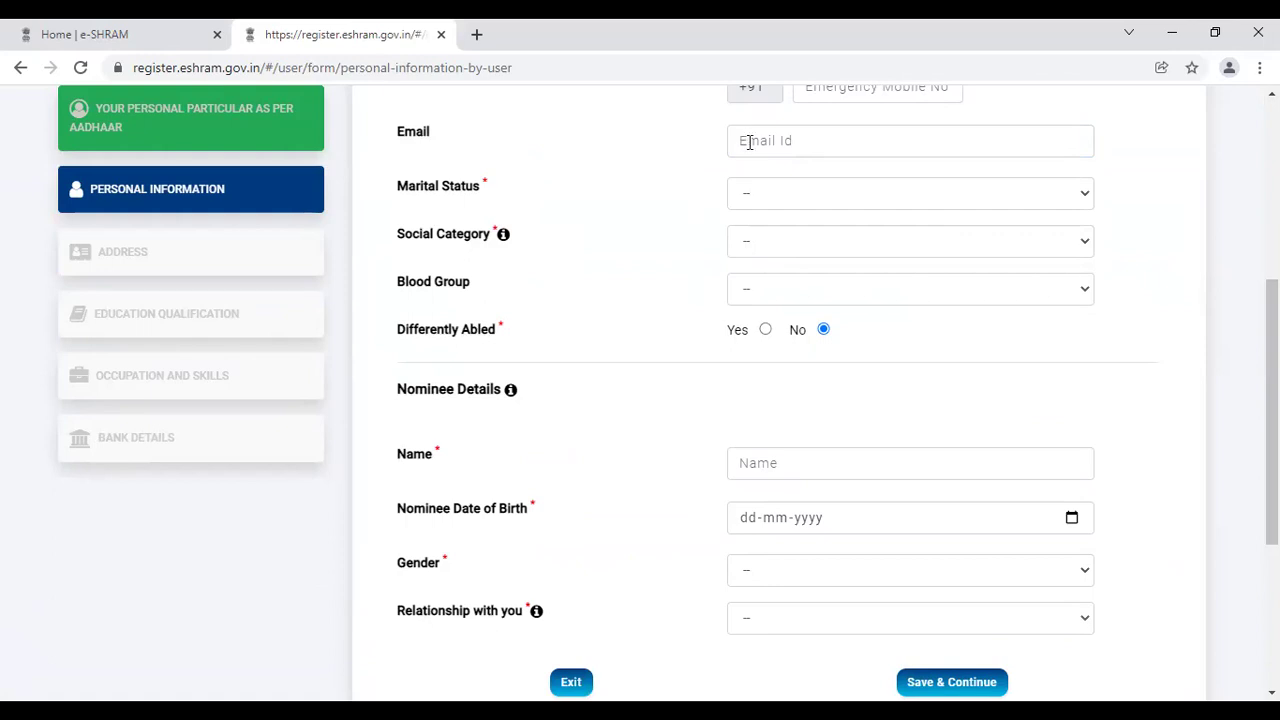
pyautogui.click(749, 142)
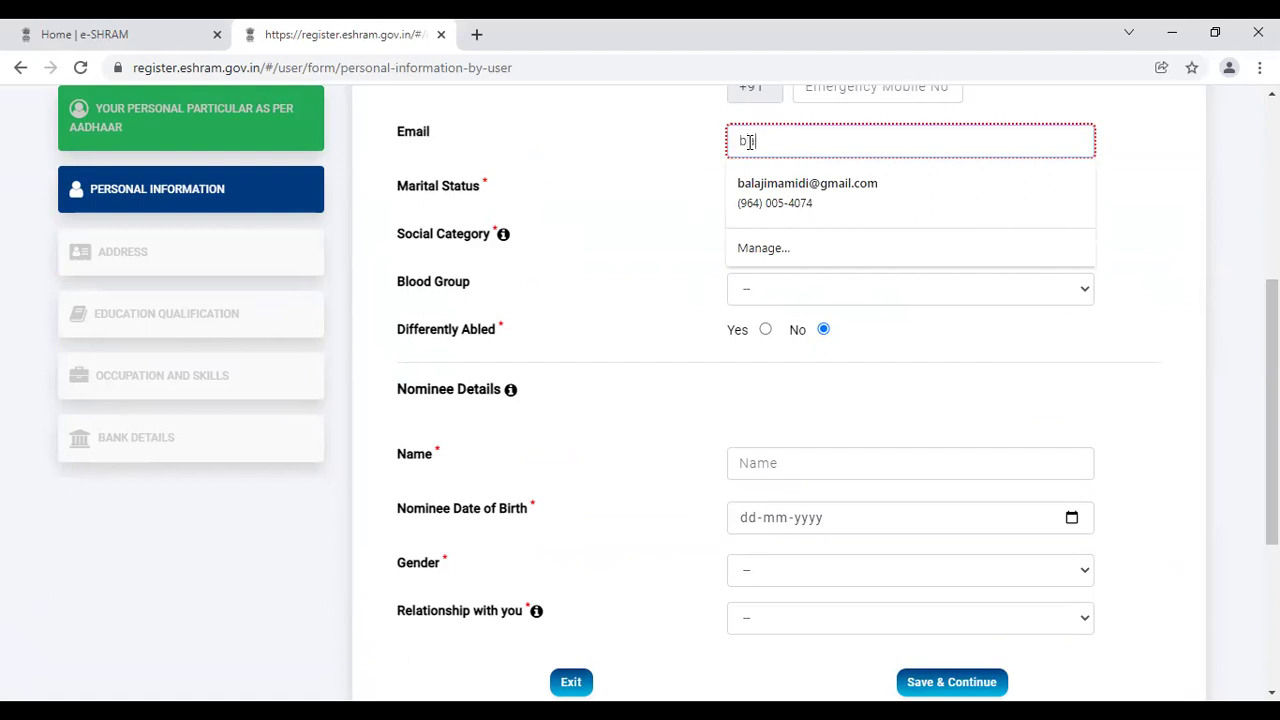
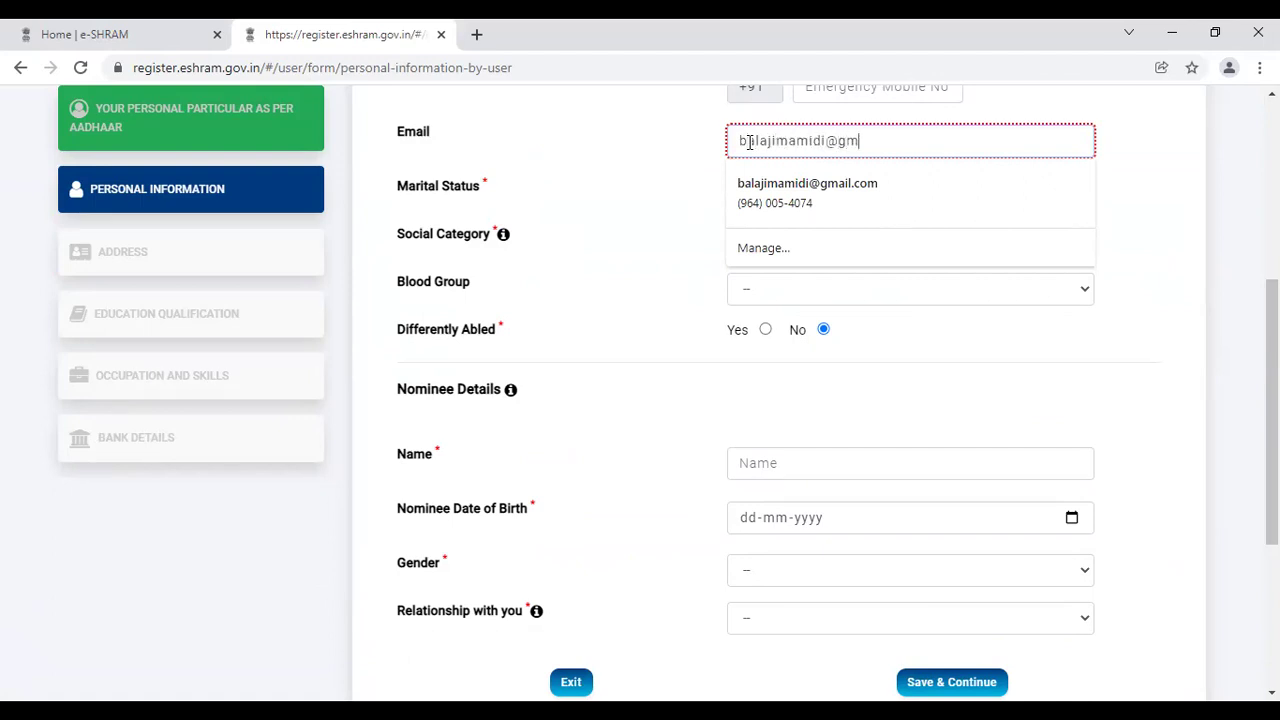
pyautogui.press('Tab')
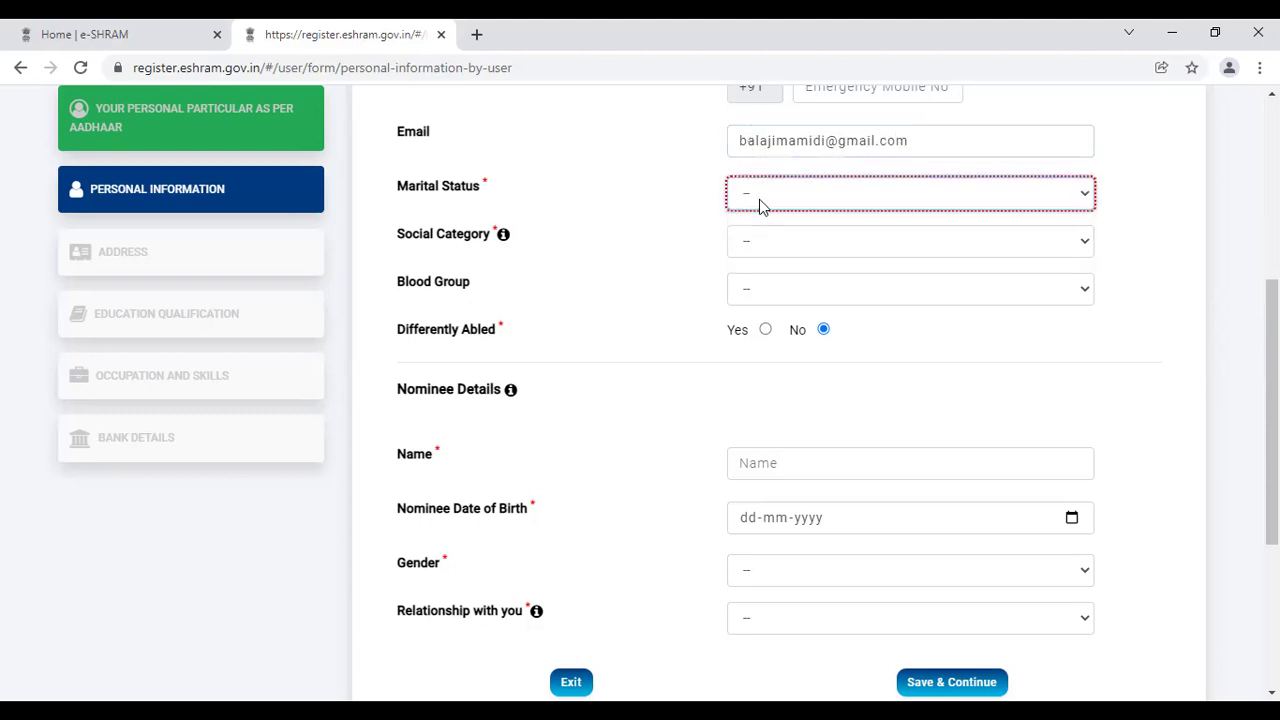
# - Set marital status to Married and enter the husband's name
pyautogui.click(757, 198)
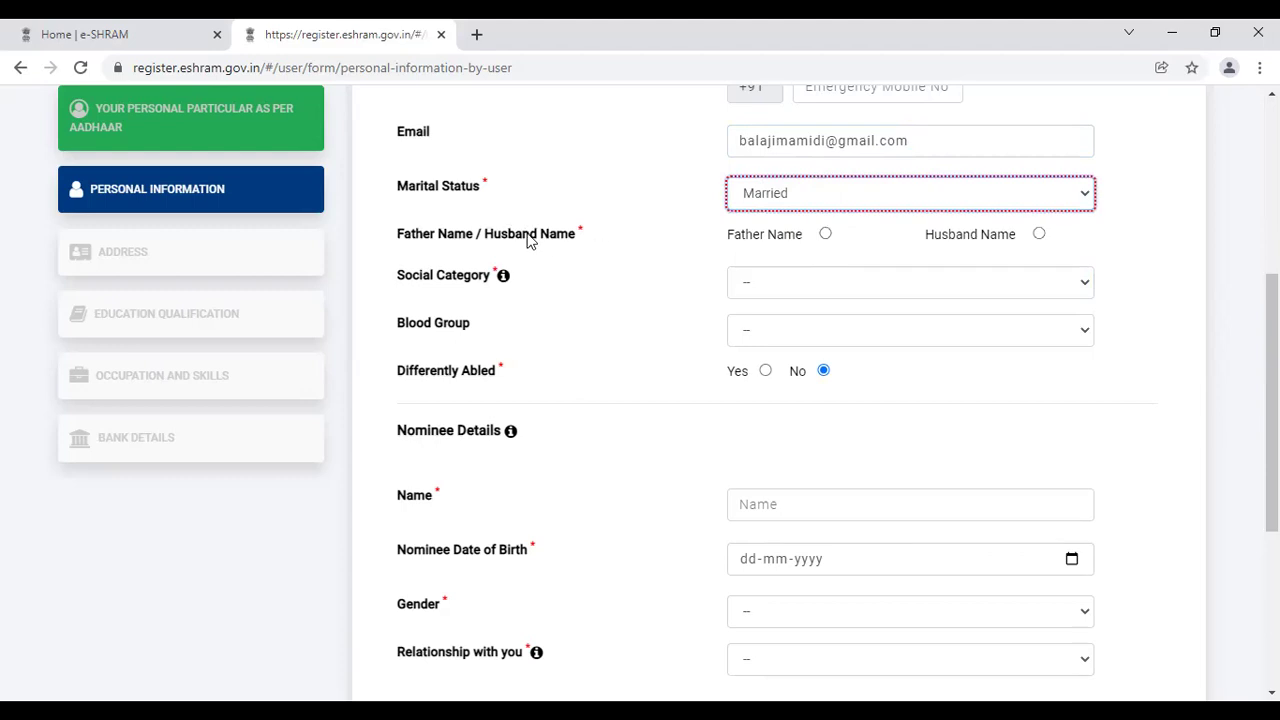
pyautogui.click(1040, 234)
pyautogui.click(838, 283)
pyautogui.write('mam')
pyautogui.press('BackSpace')
pyautogui.press('BackSpace')
pyautogui.press('BackSpace')
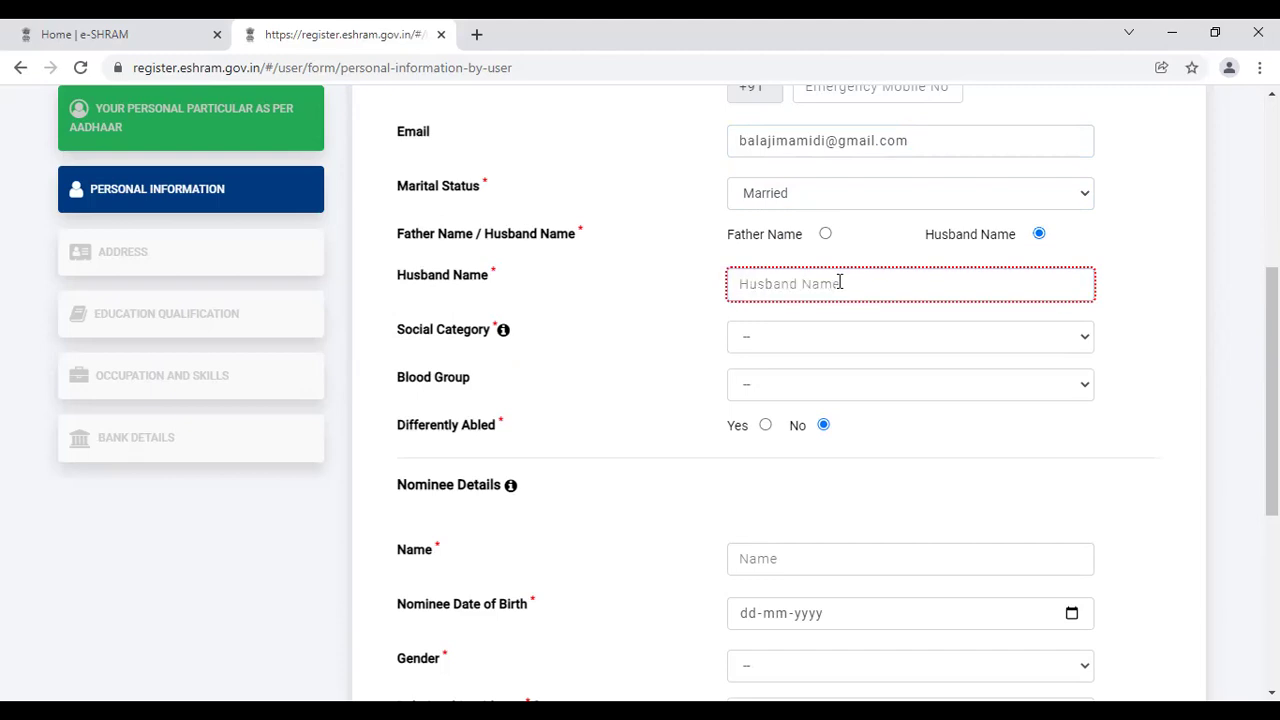
pyautogui.press('Tab')
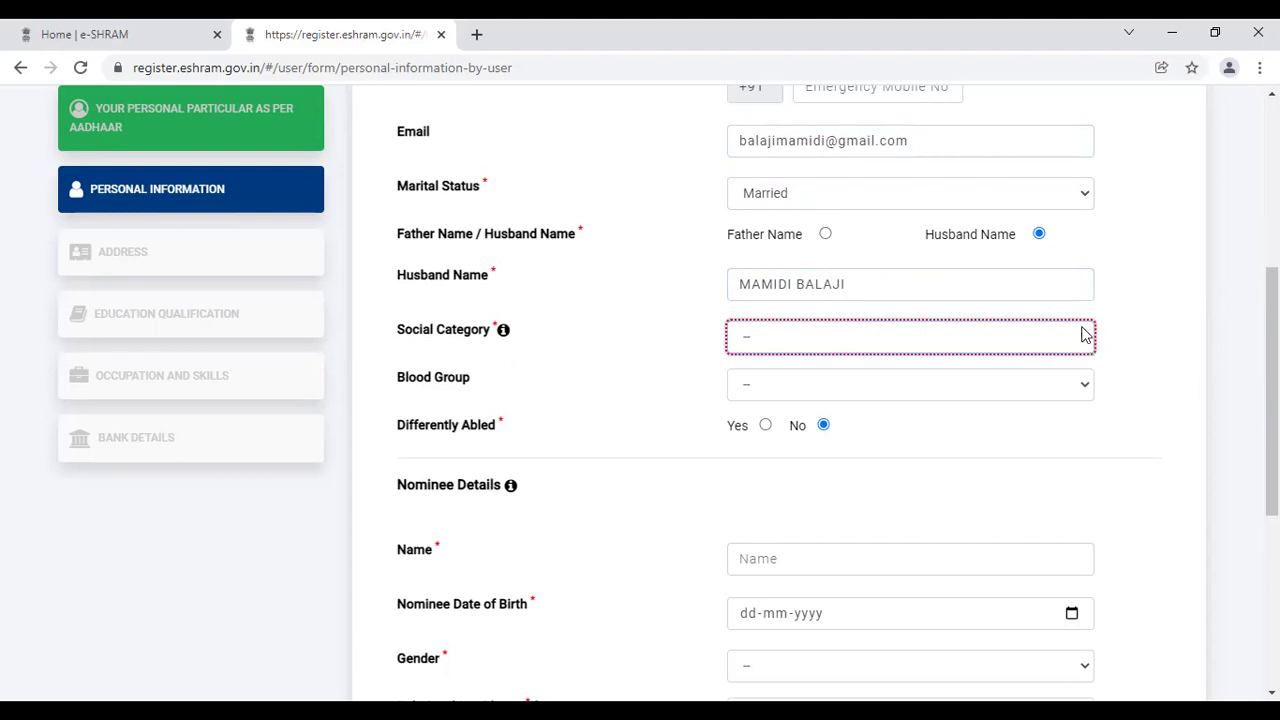
# - Set social category to General and blood group to B+
pyautogui.click(1085, 334)
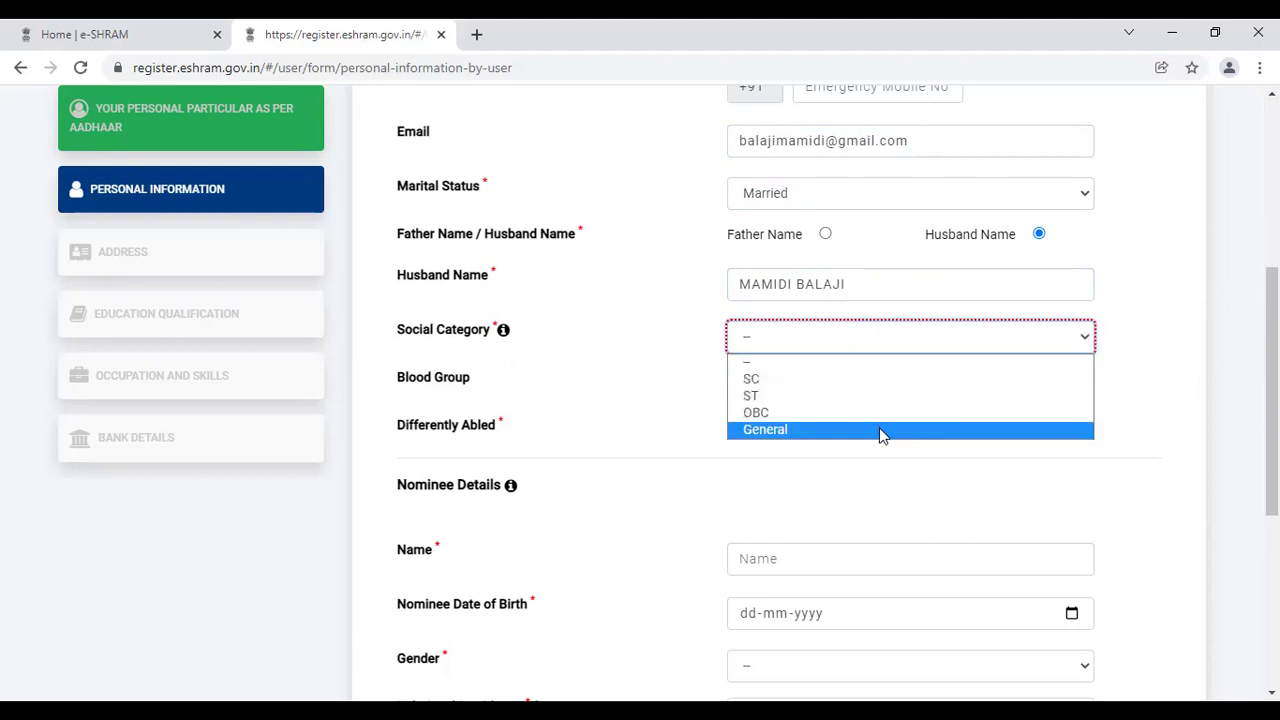
pyautogui.click(879, 430)
pyautogui.click(862, 384)
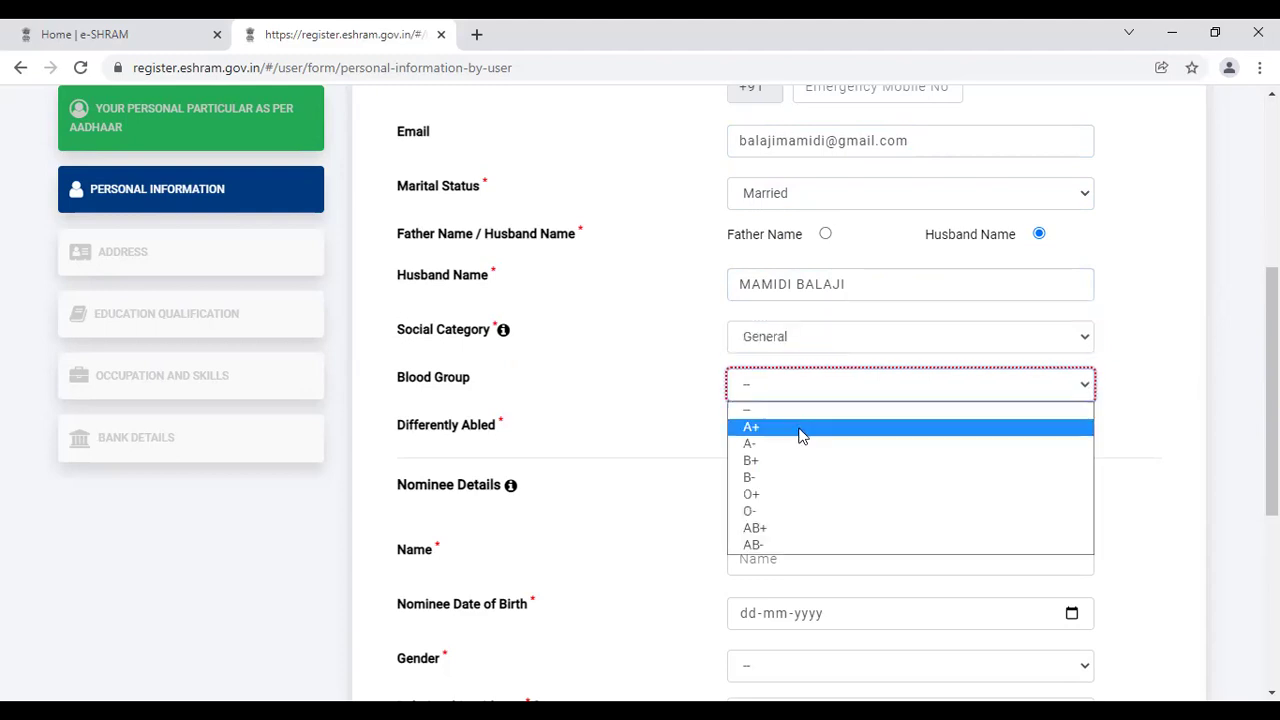
pyautogui.click(788, 466)
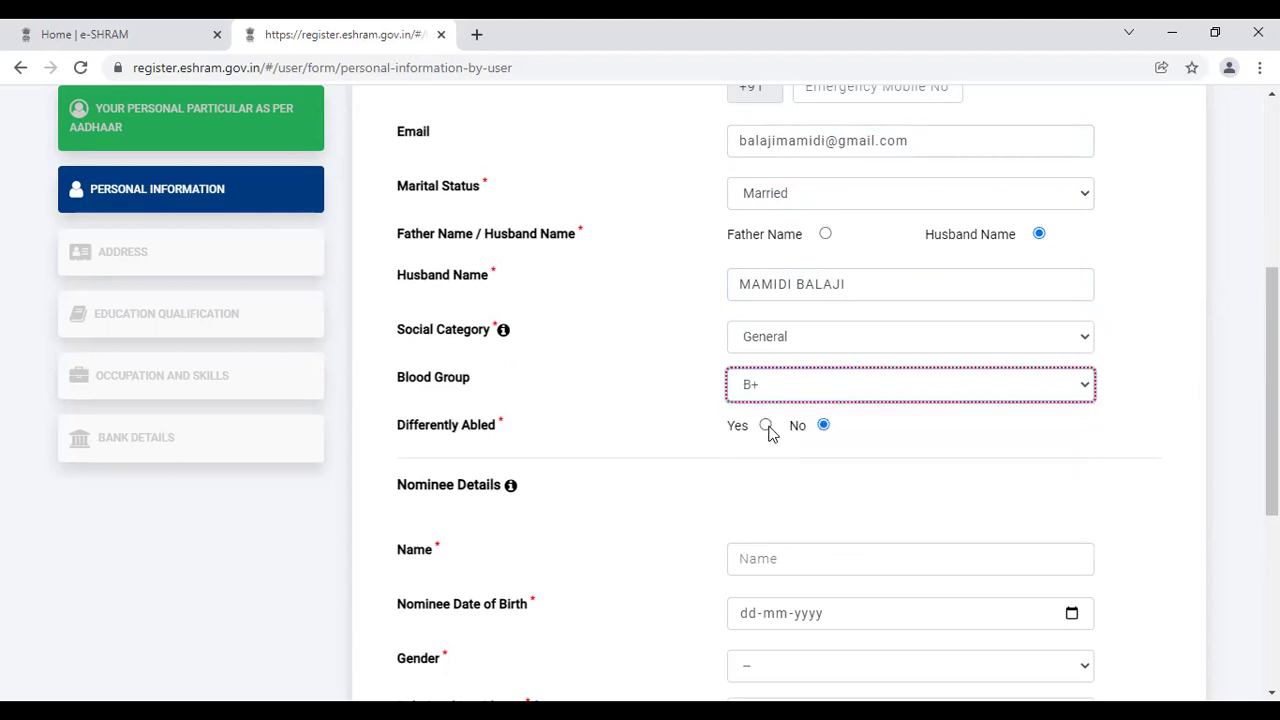
pyautogui.scroll(-1, 1272, 400)
pyautogui.scroll(-2, 896, 360)
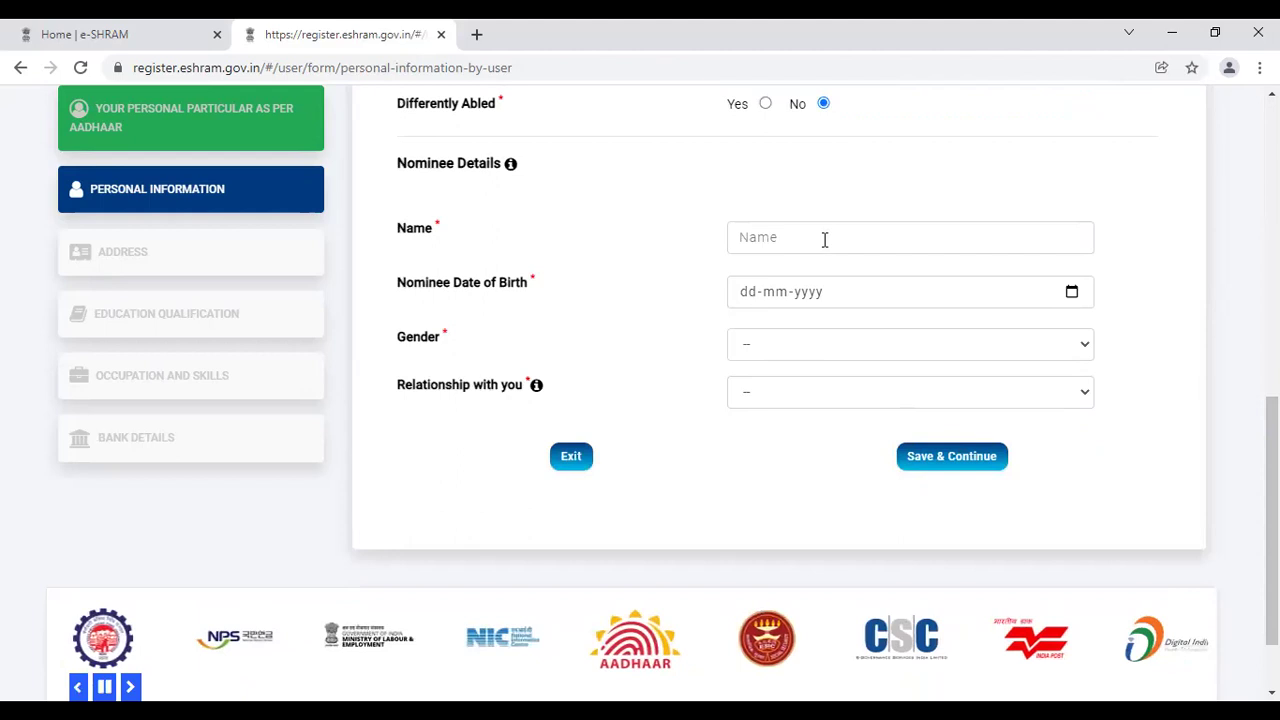
pyautogui.click(825, 239)
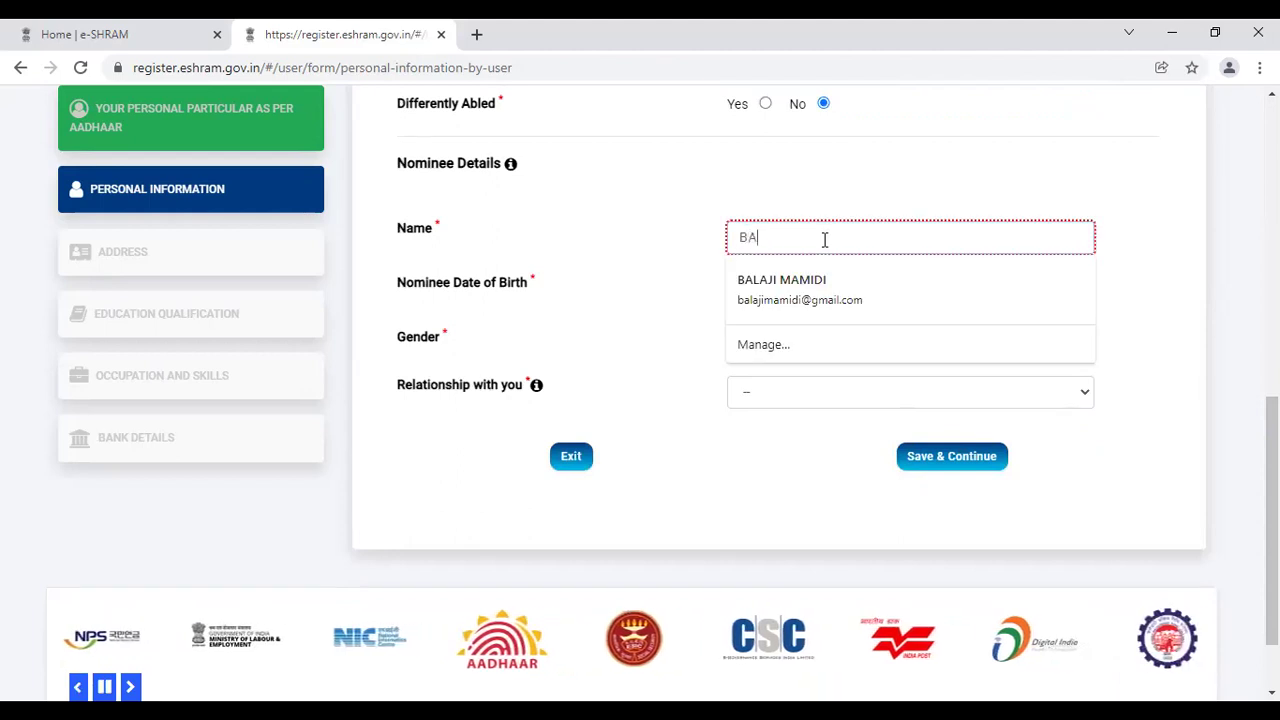
# - Enter the nominee's name and date of birth
pyautogui.press('Tab')
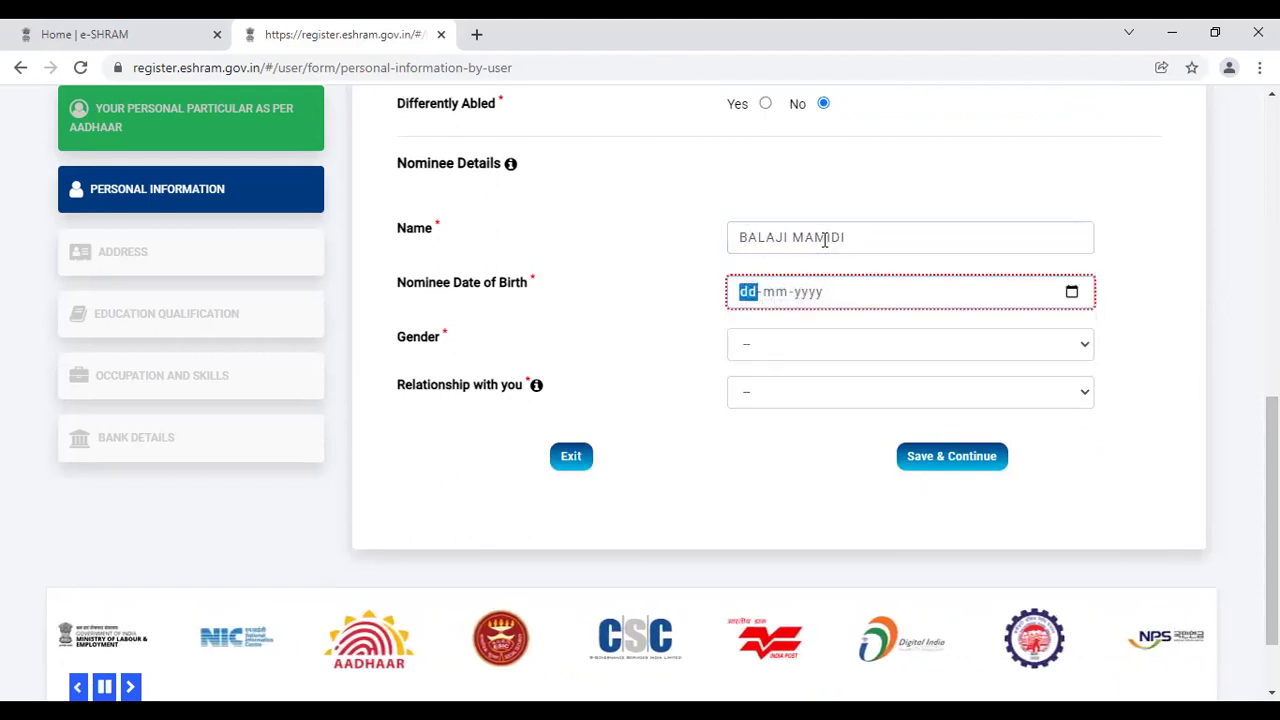
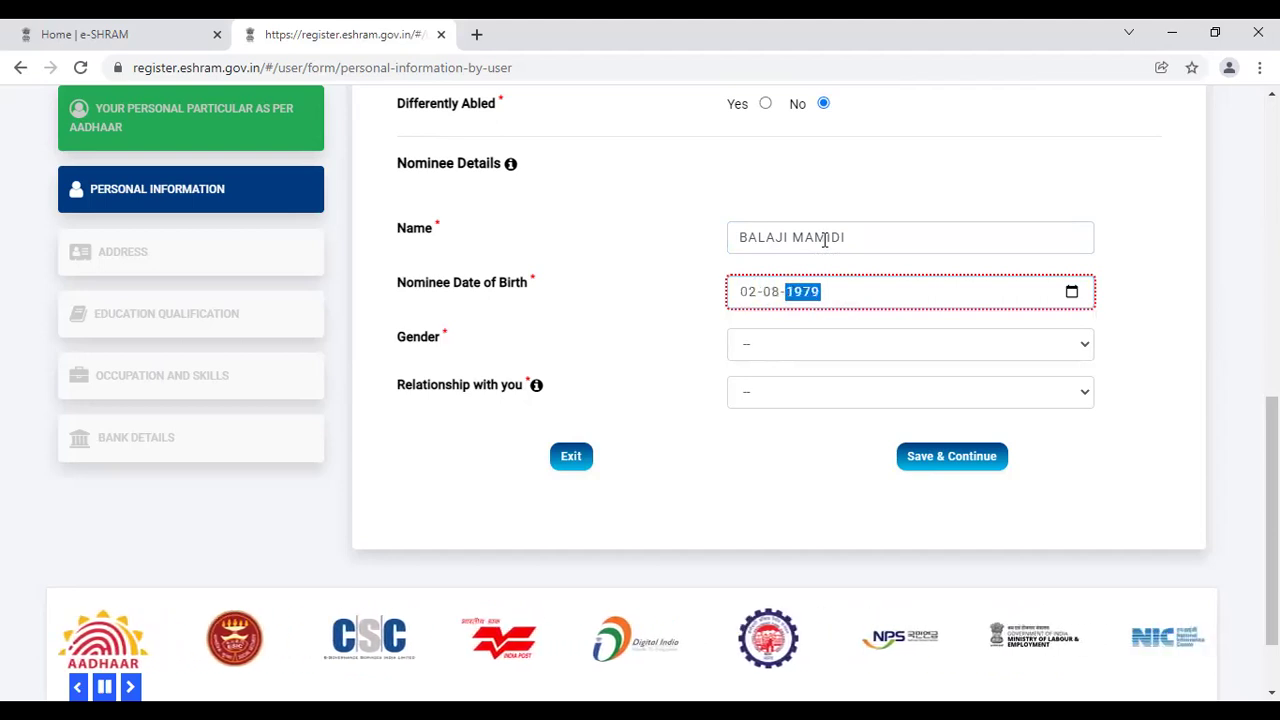
# - Set nominee gender to Male and relationship to Husband, then save and continue
pyautogui.click(785, 352)
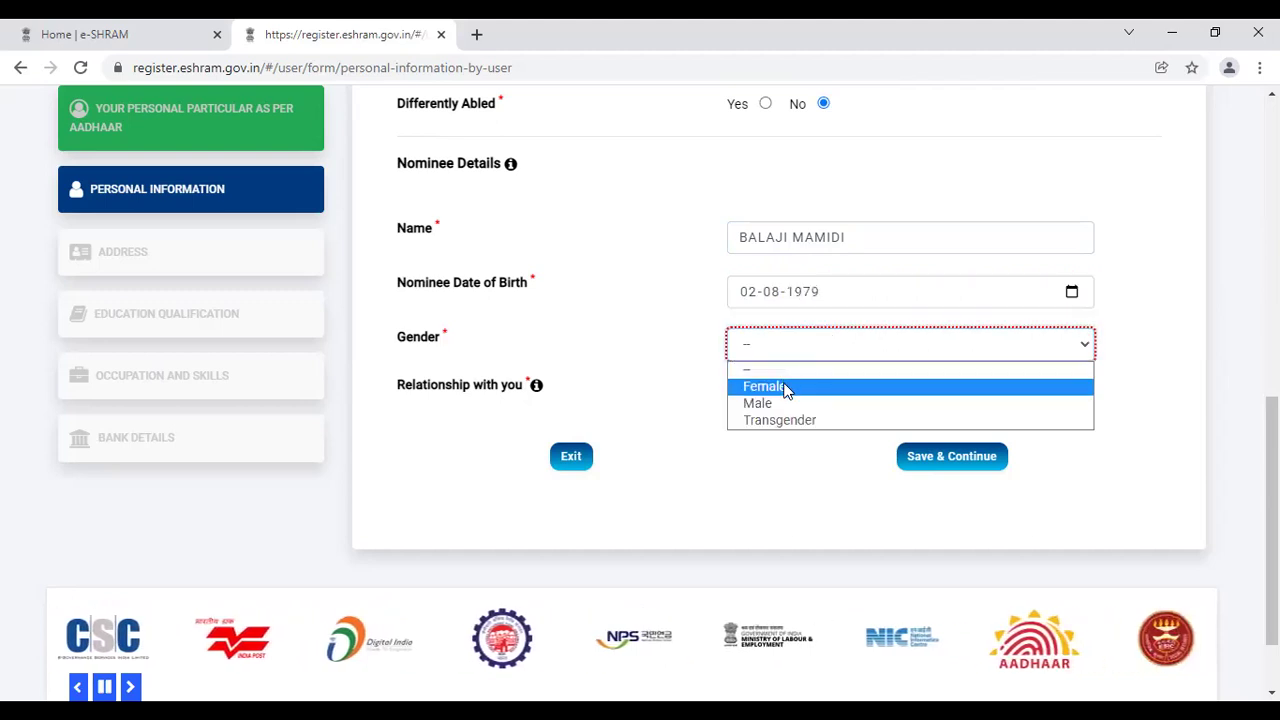
pyautogui.click(785, 388)
pyautogui.click(775, 350)
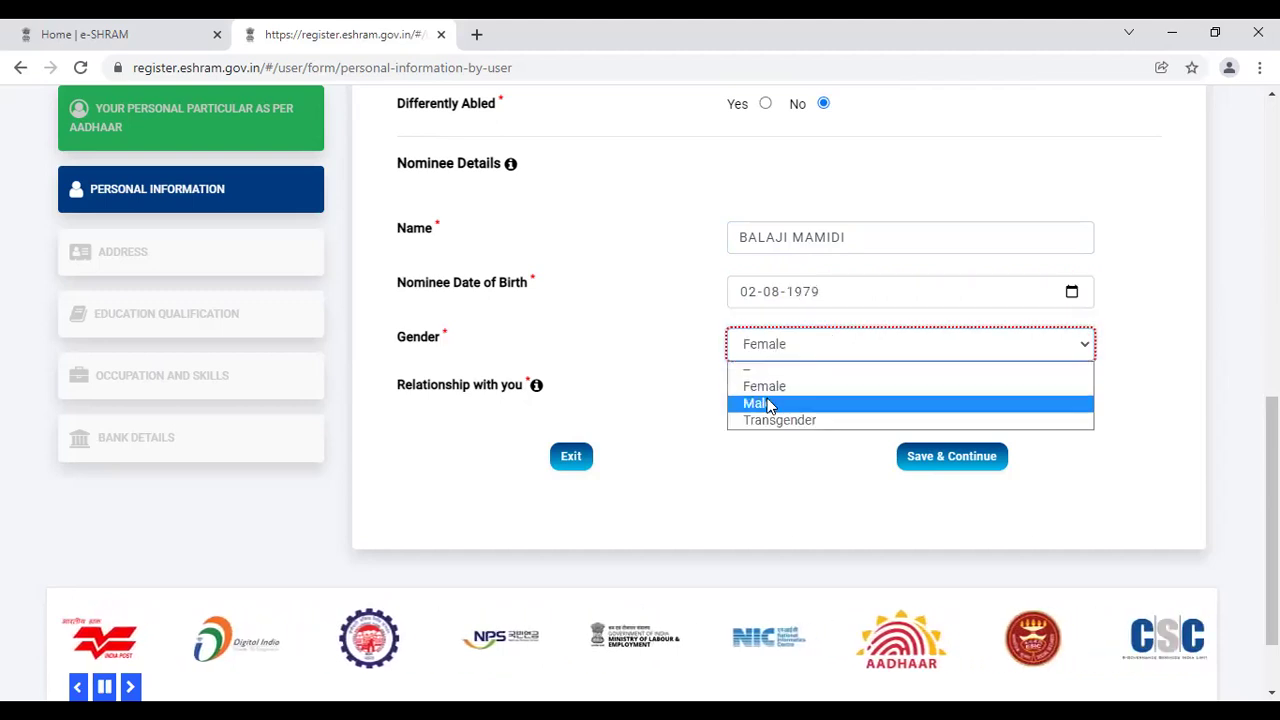
pyautogui.click(769, 404)
pyautogui.click(782, 400)
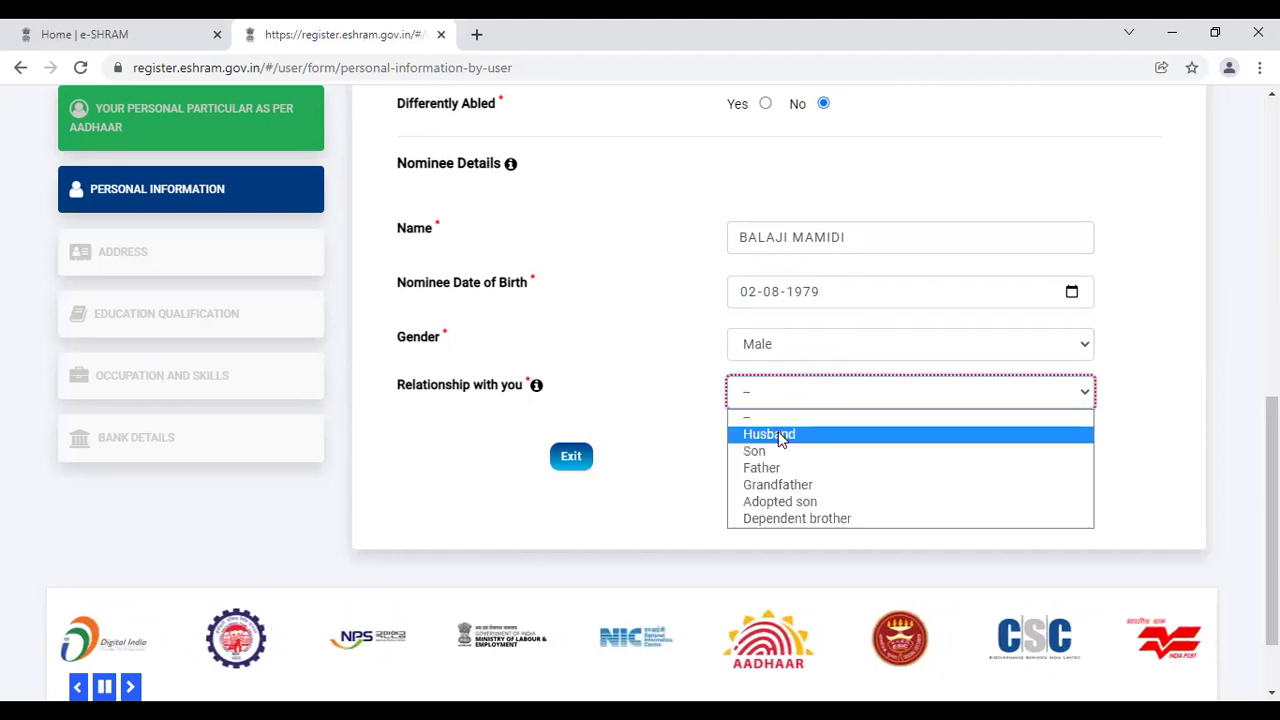
pyautogui.click(778, 434)
pyautogui.click(952, 468)
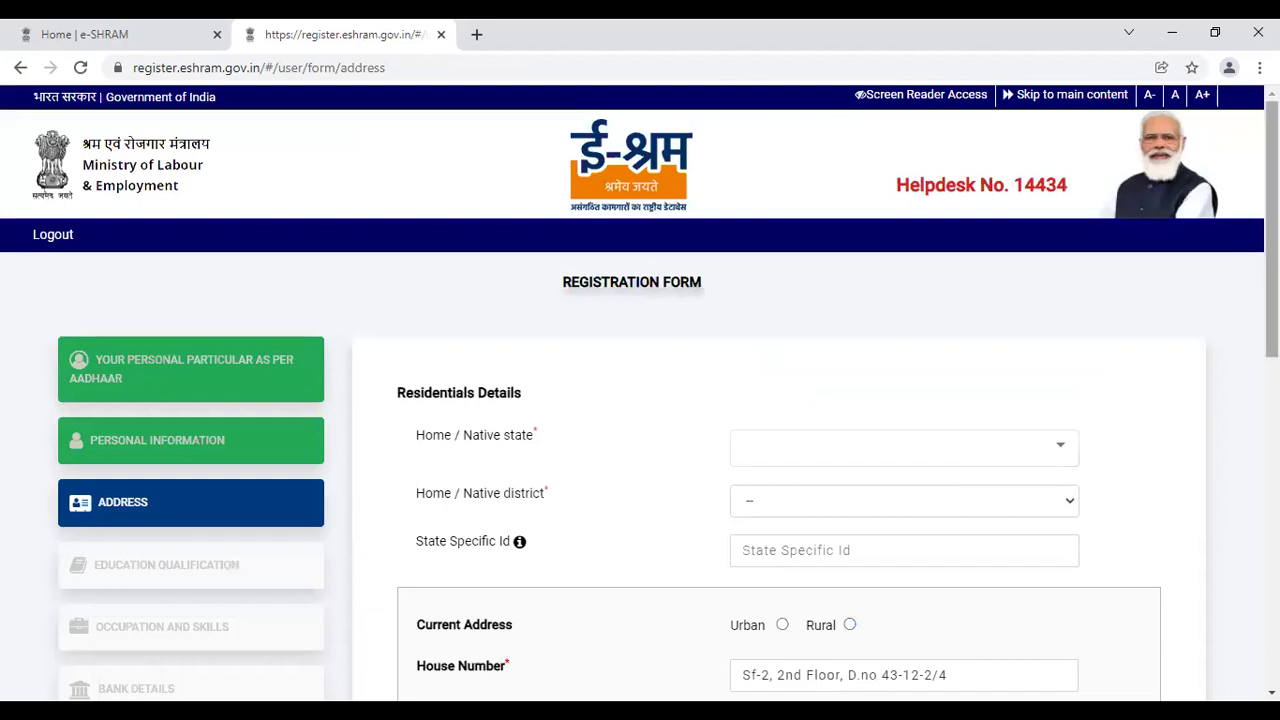
# - Choose ANDHRA PRADESH as home state and VISAKHAPATANAM as home district
pyautogui.scroll(-3, 640, 393)
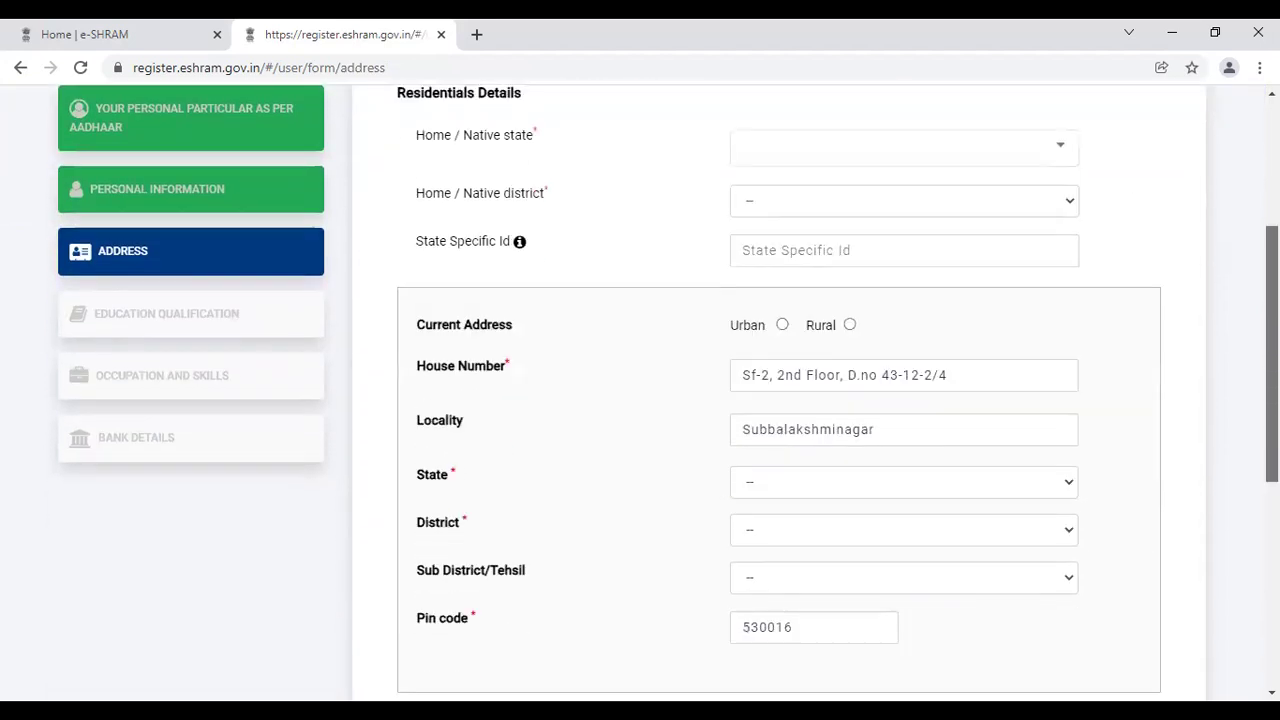
pyautogui.click(1062, 151)
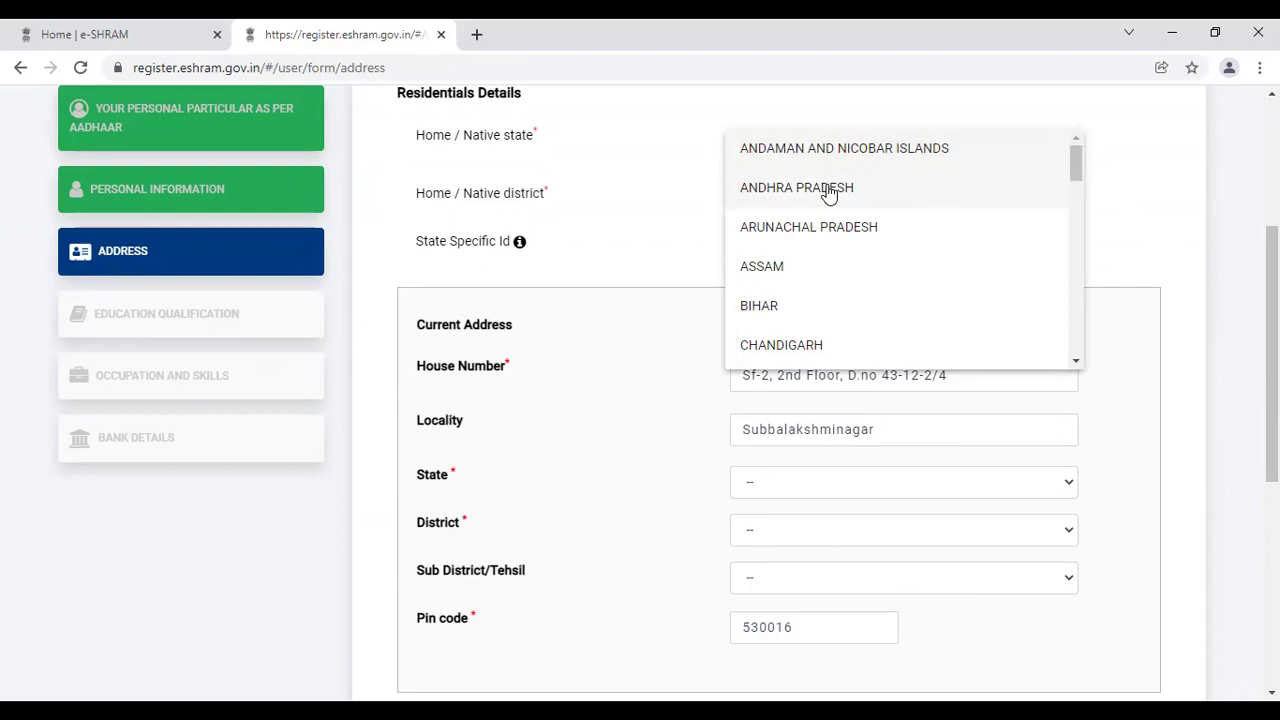
pyautogui.click(828, 192)
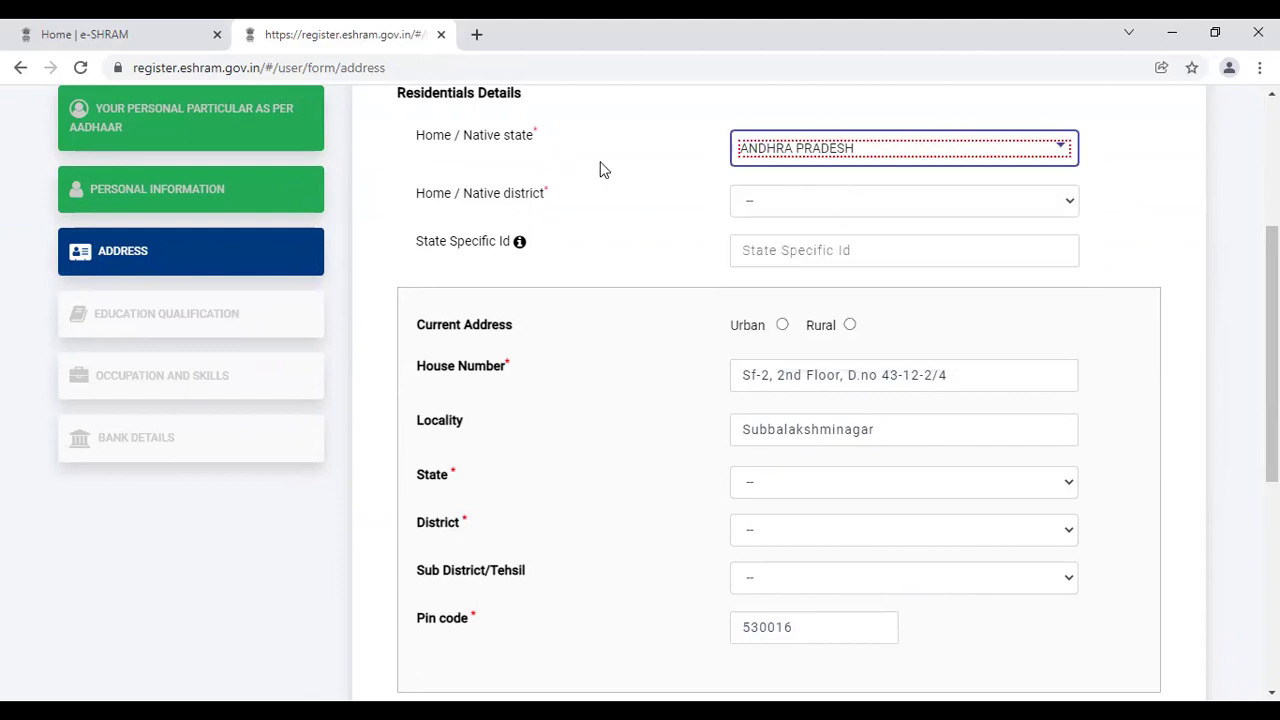
pyautogui.click(847, 206)
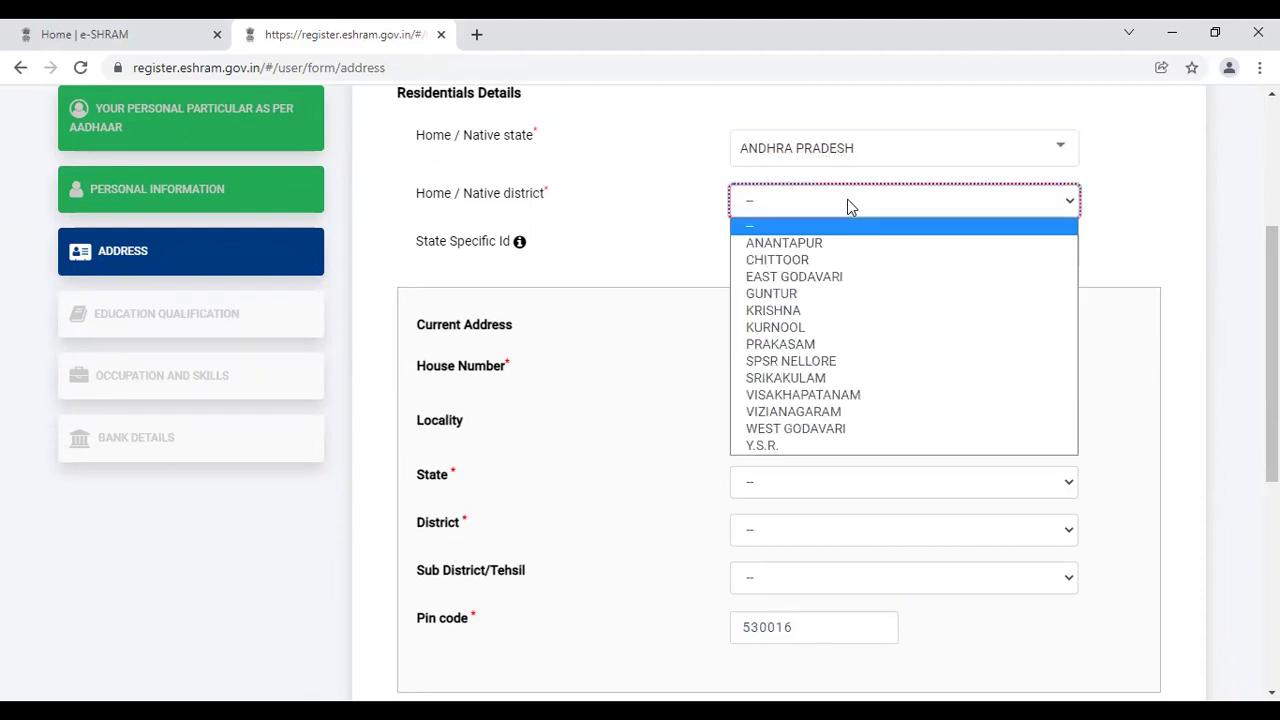
pyautogui.click(840, 398)
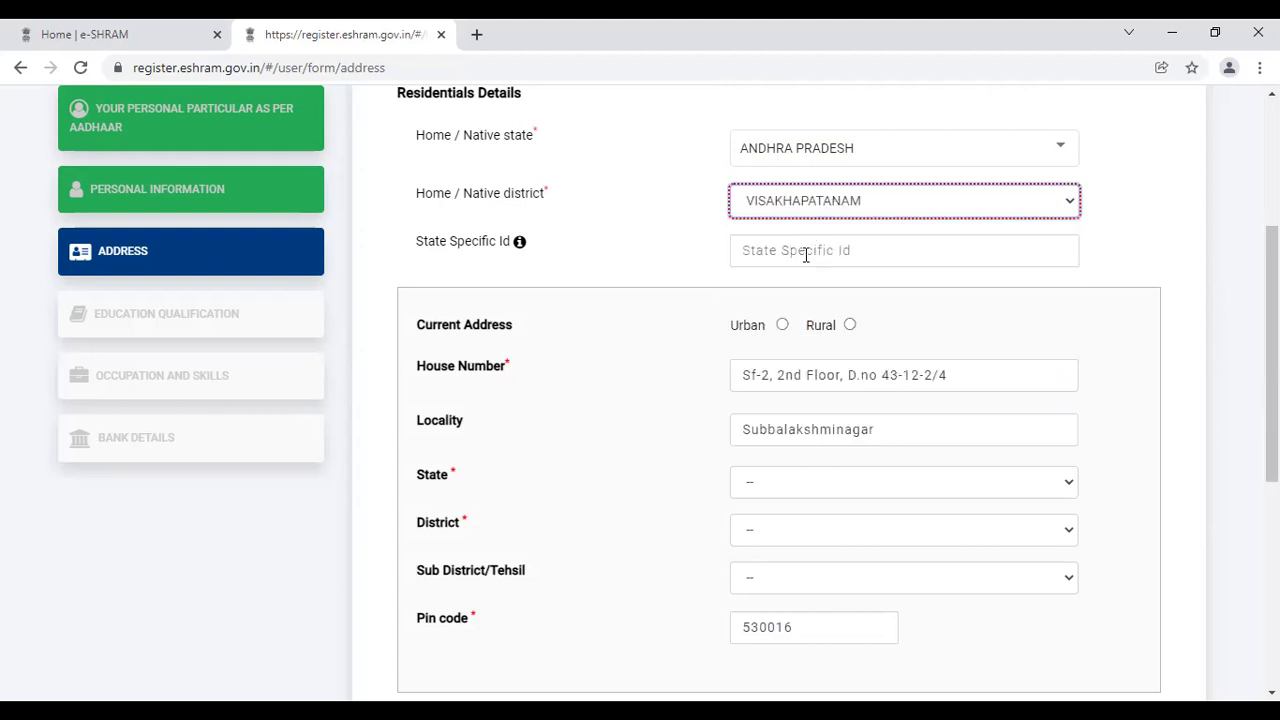
# - Dismiss the autofill suggestions on the State Specific ID field
pyautogui.click(806, 254)
pyautogui.scroll(-1, 1197, 409)
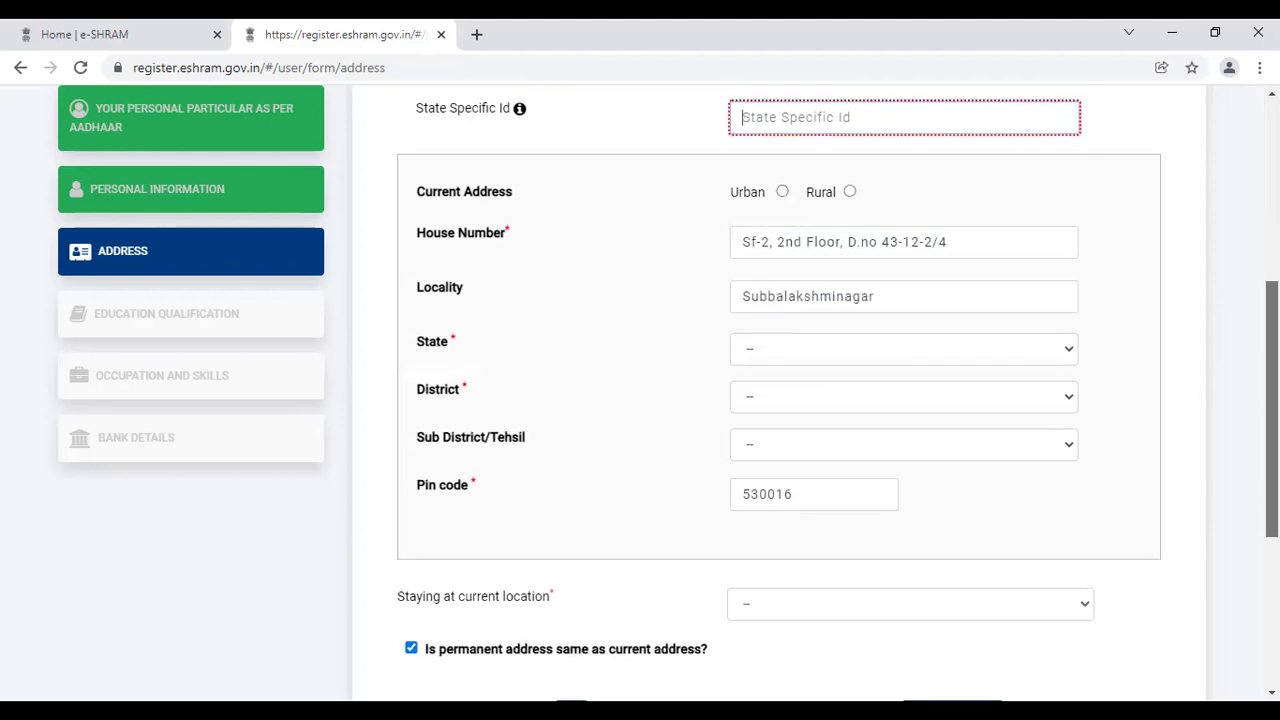
pyautogui.scroll(1, 696, 237)
pyautogui.click(696, 237)
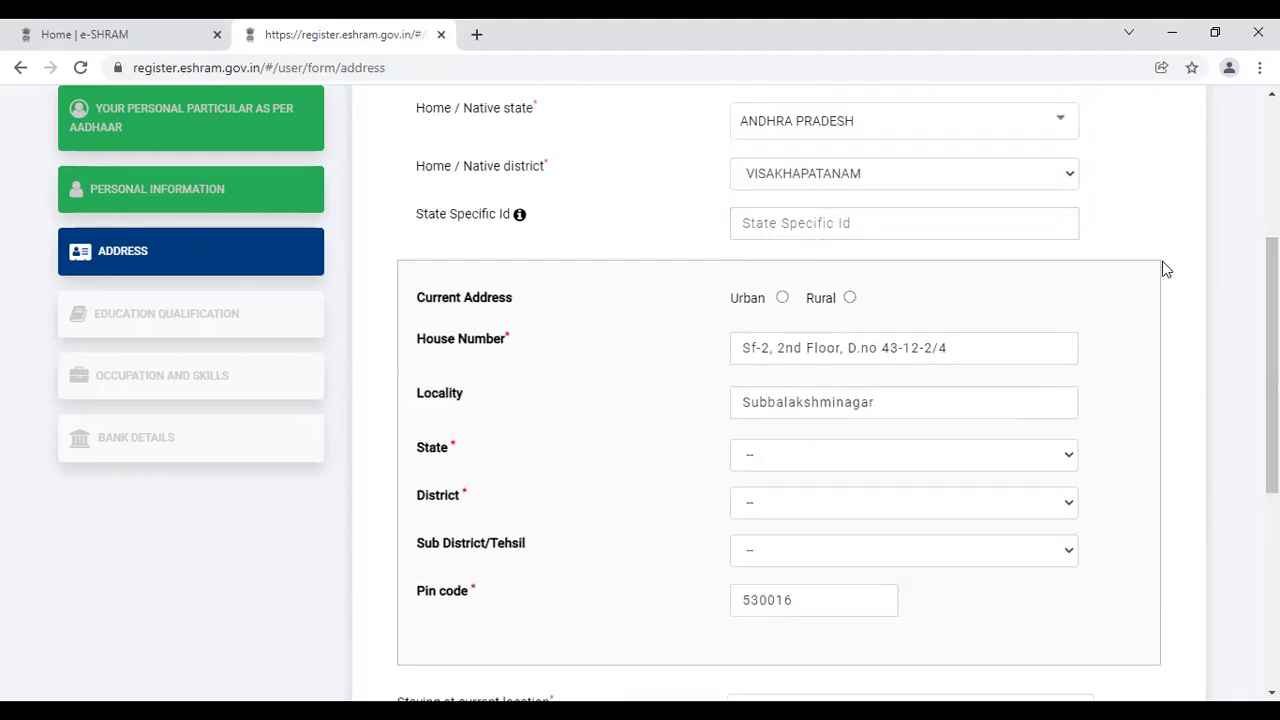
pyautogui.scroll(-1, 1272, 360)
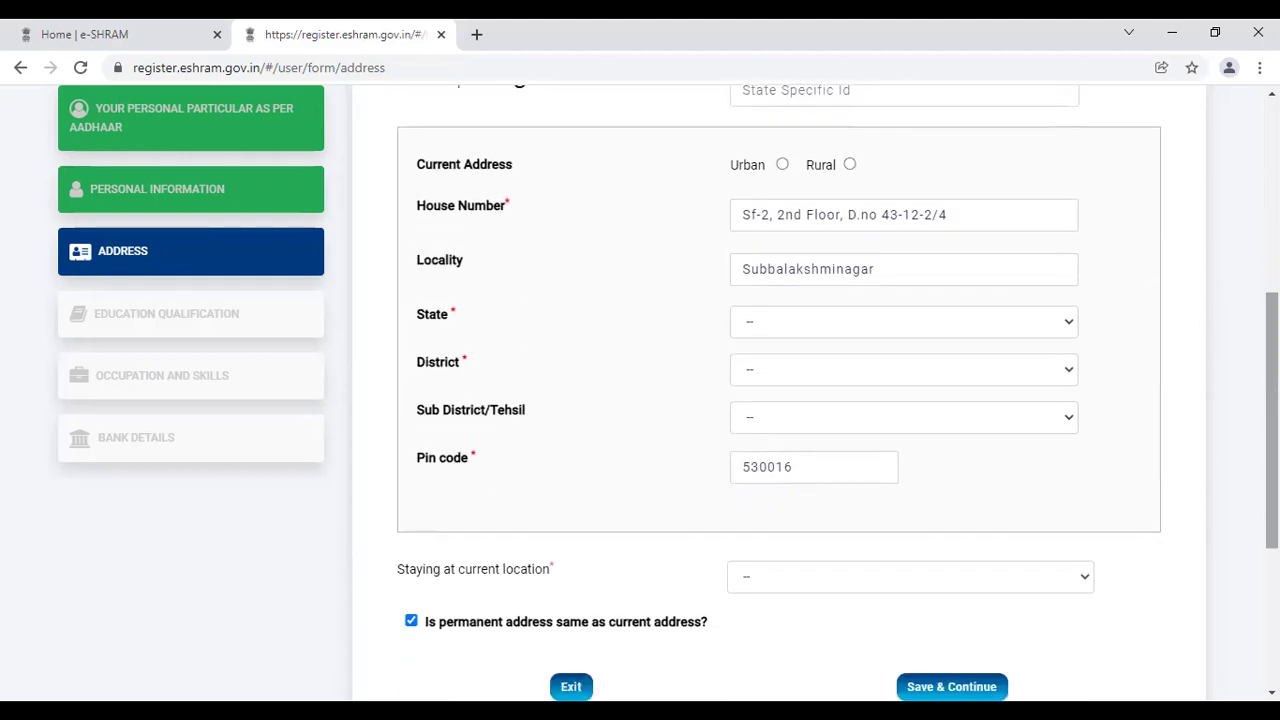
# - Mark the current address Urban, state ANDHRA PRADESH, district VISAKHAPATANAM
pyautogui.click(783, 166)
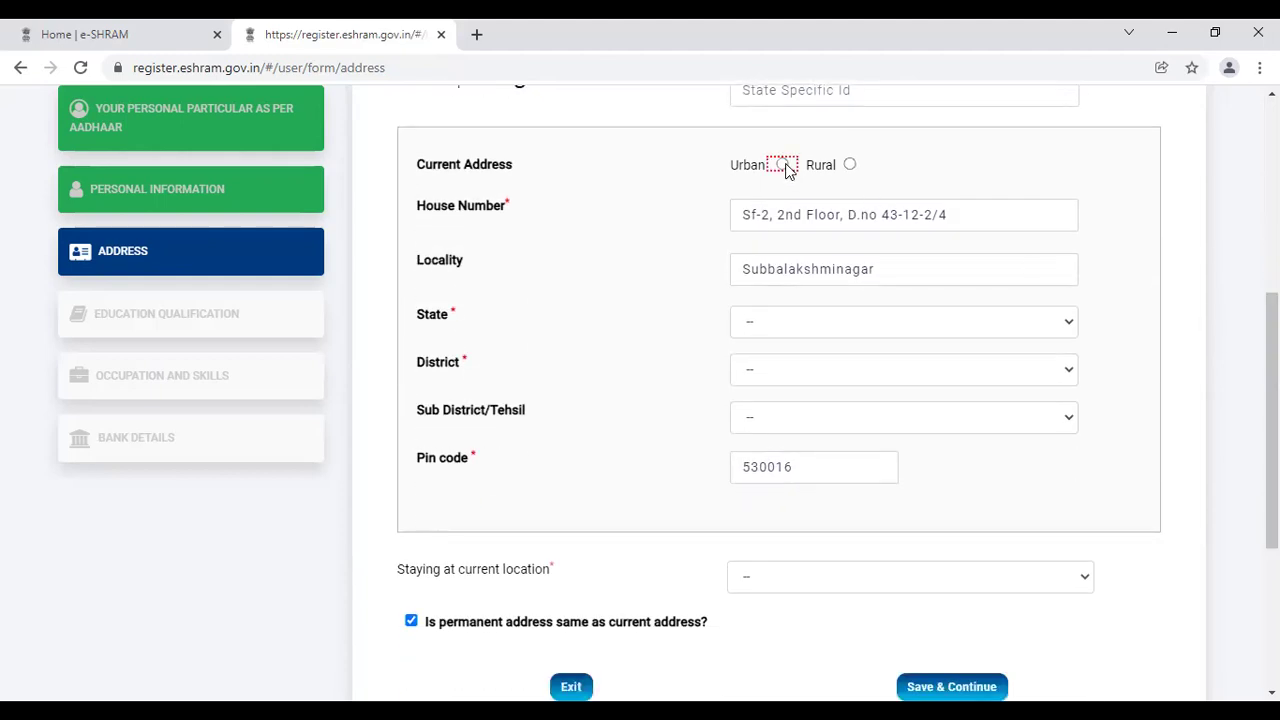
pyautogui.click(1069, 322)
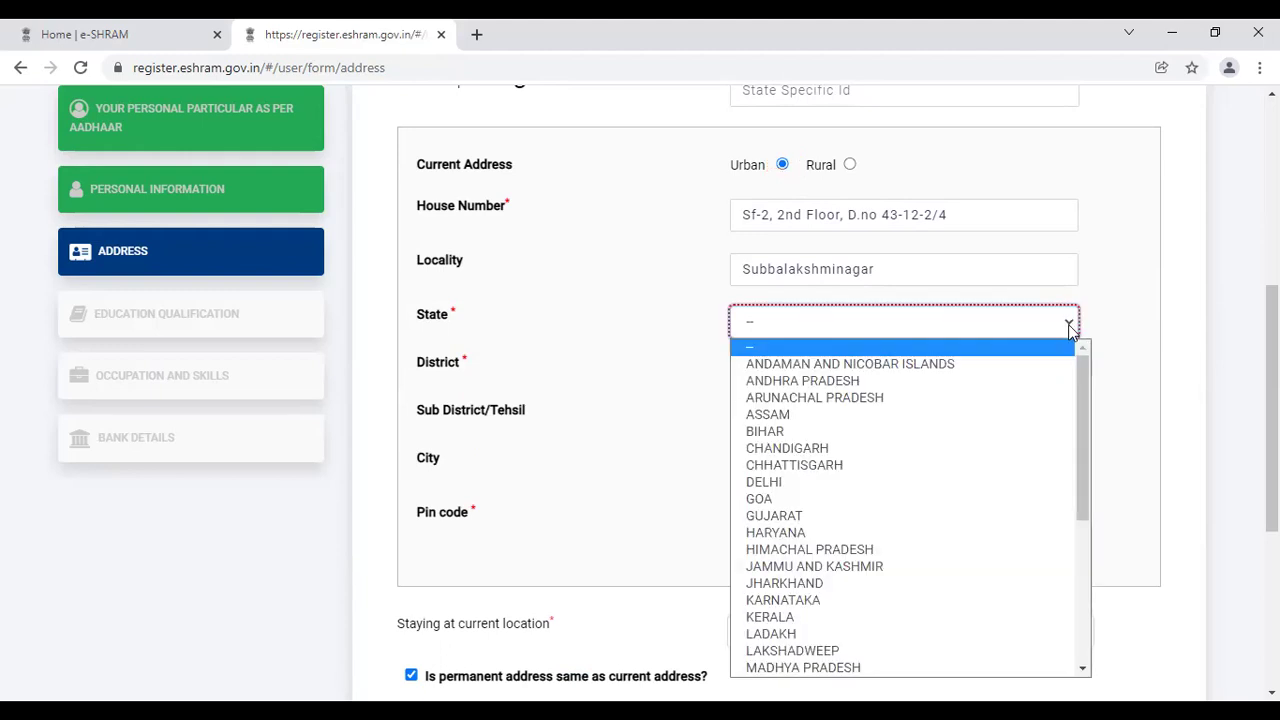
pyautogui.click(873, 386)
pyautogui.click(866, 372)
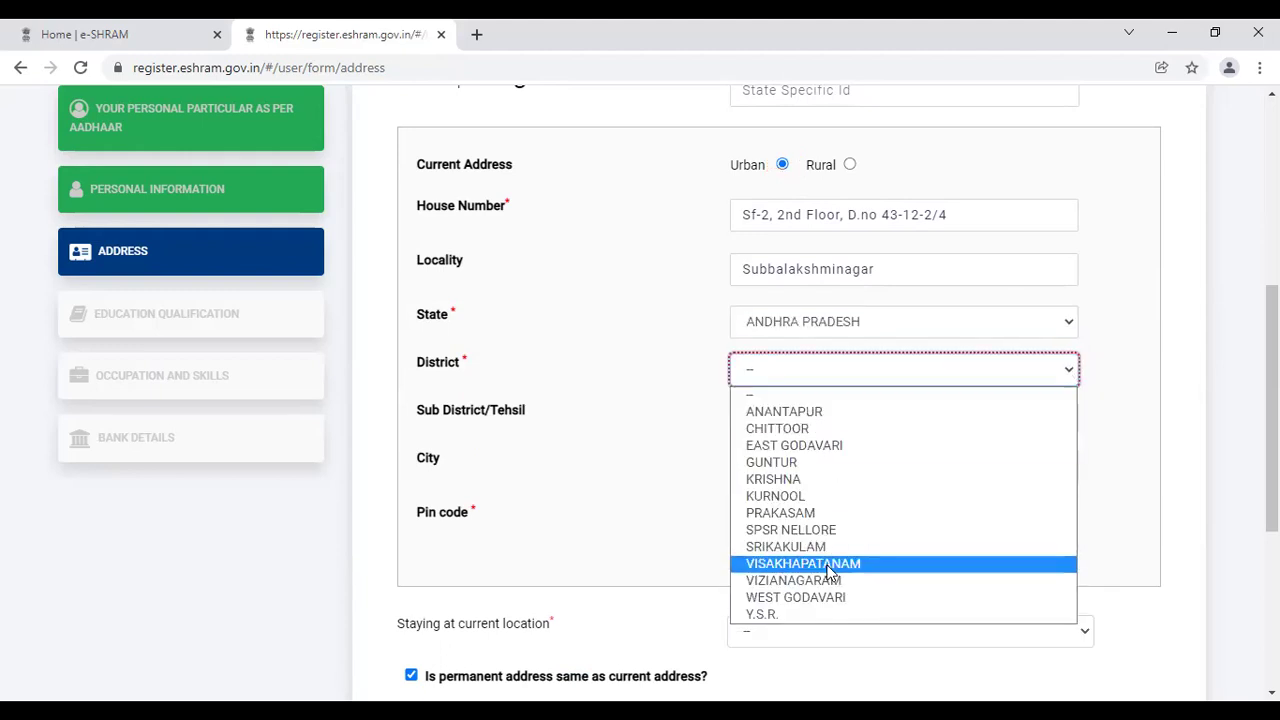
pyautogui.click(829, 565)
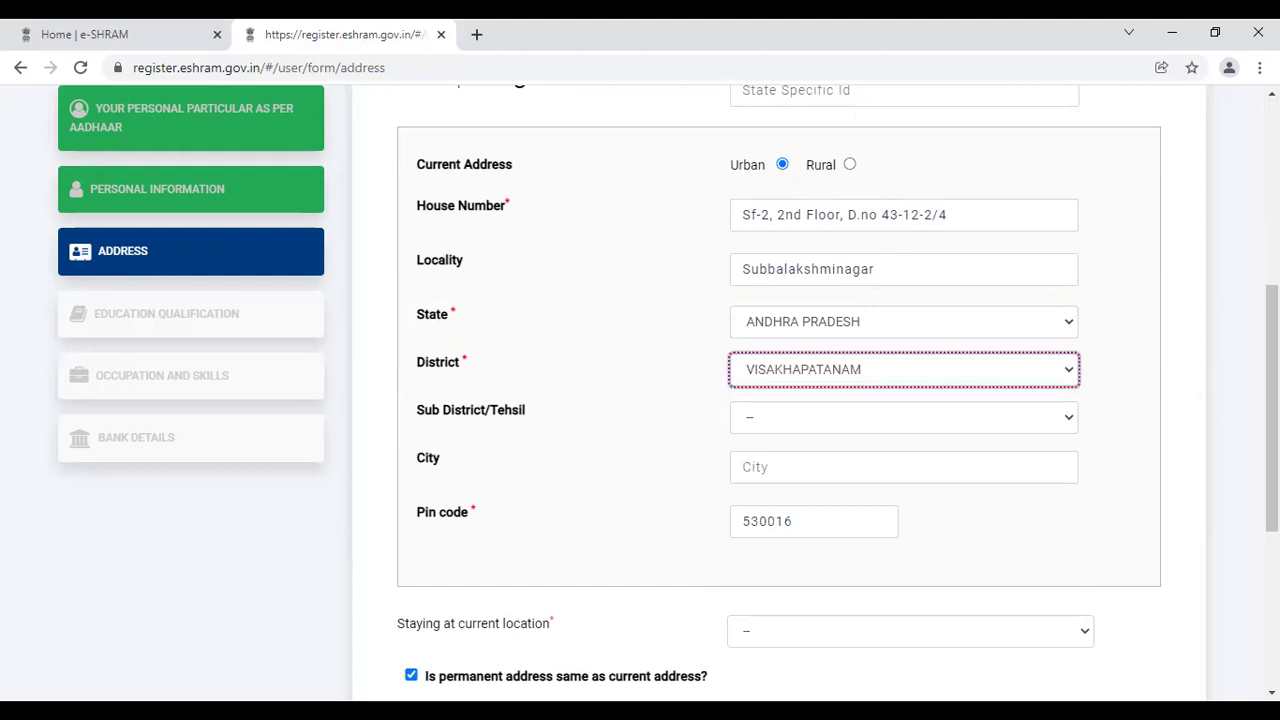
pyautogui.scroll(-2, 886, 291)
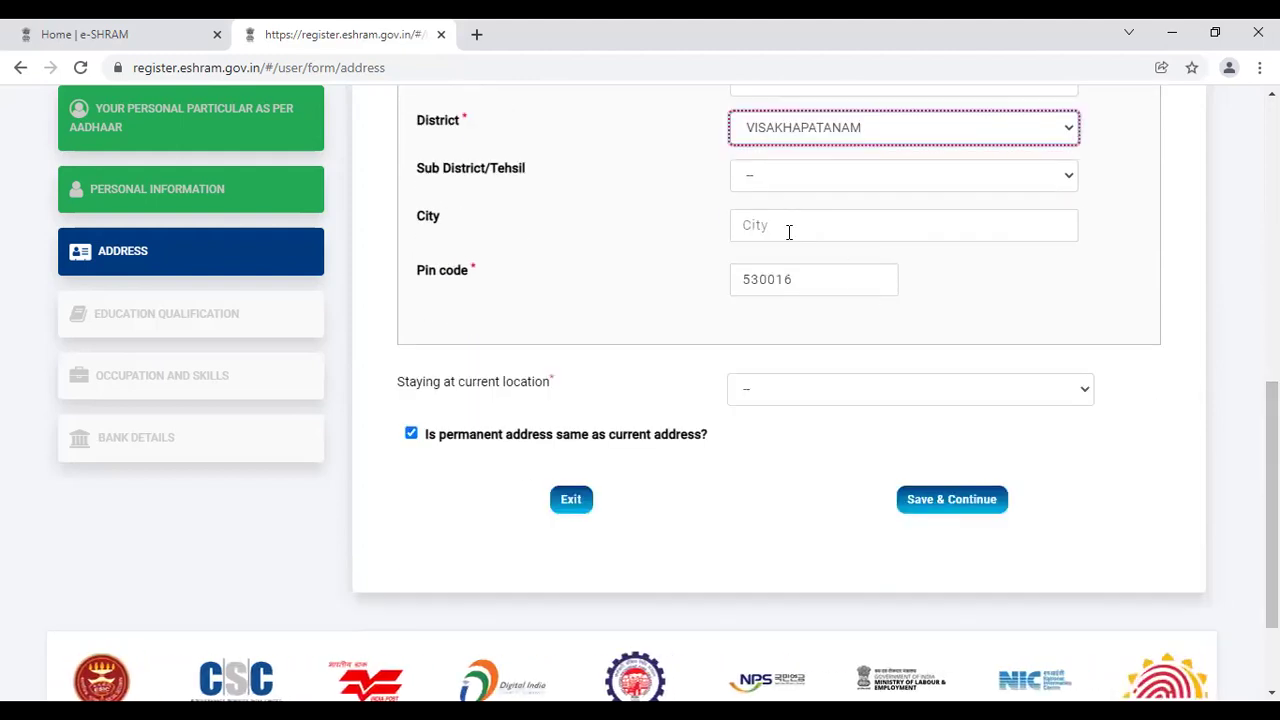
# - Enter city VISAKHAPATNAM, choose 1-2 years at current location, and save the address
pyautogui.click(787, 229)
pyautogui.write('VISAKHAA')
pyautogui.write('T')
pyautogui.press('BackSpace')
pyautogui.press('BackSpace')
pyautogui.write('PATNAM')
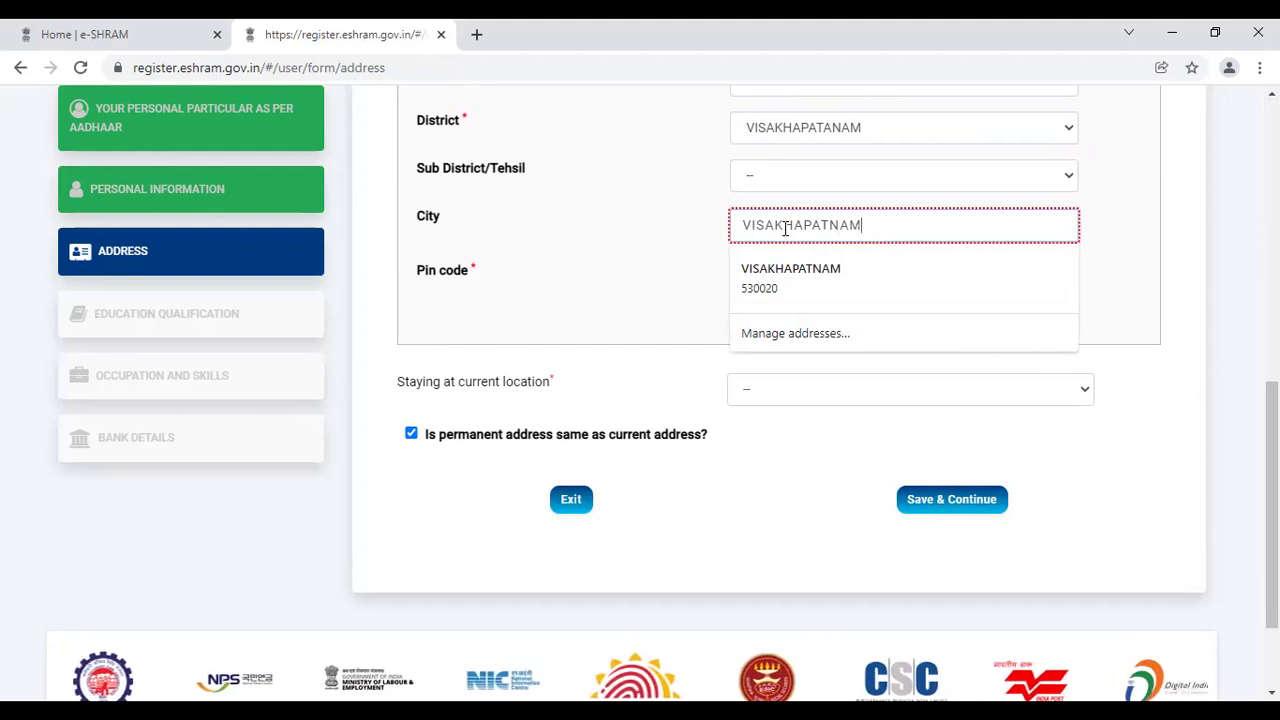
pyautogui.press('Tab')
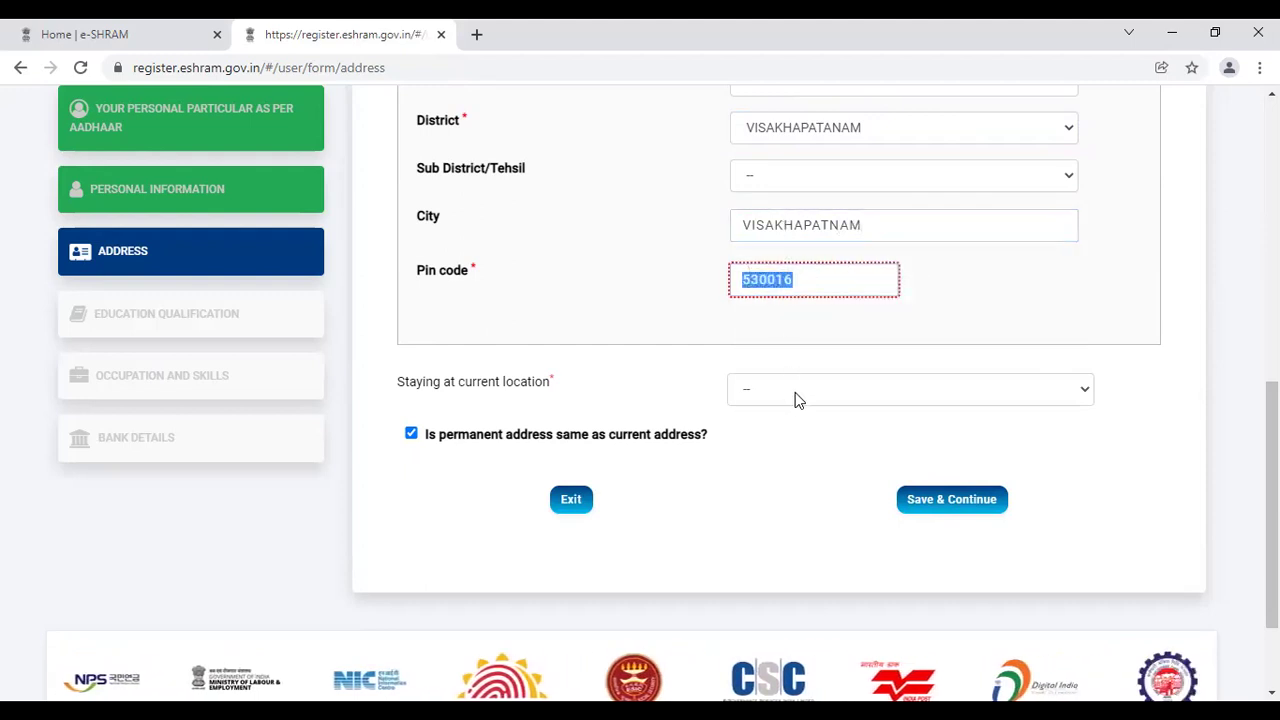
pyautogui.click(789, 400)
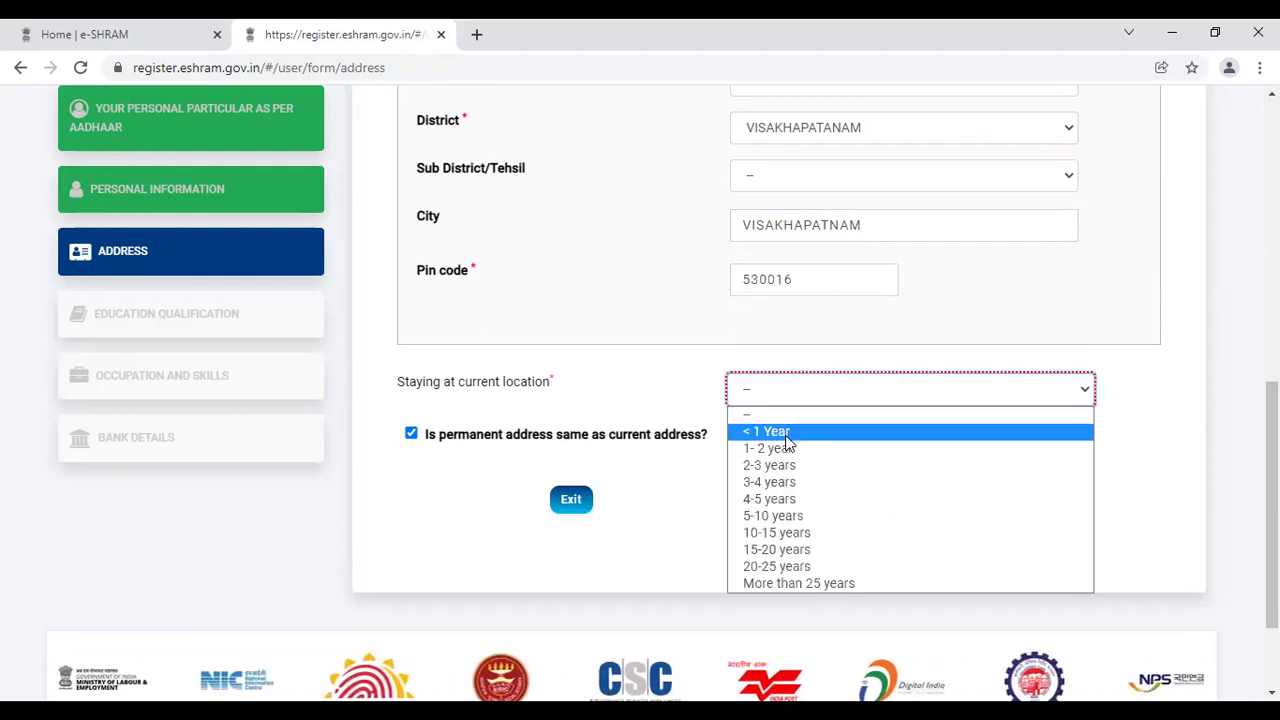
pyautogui.click(789, 449)
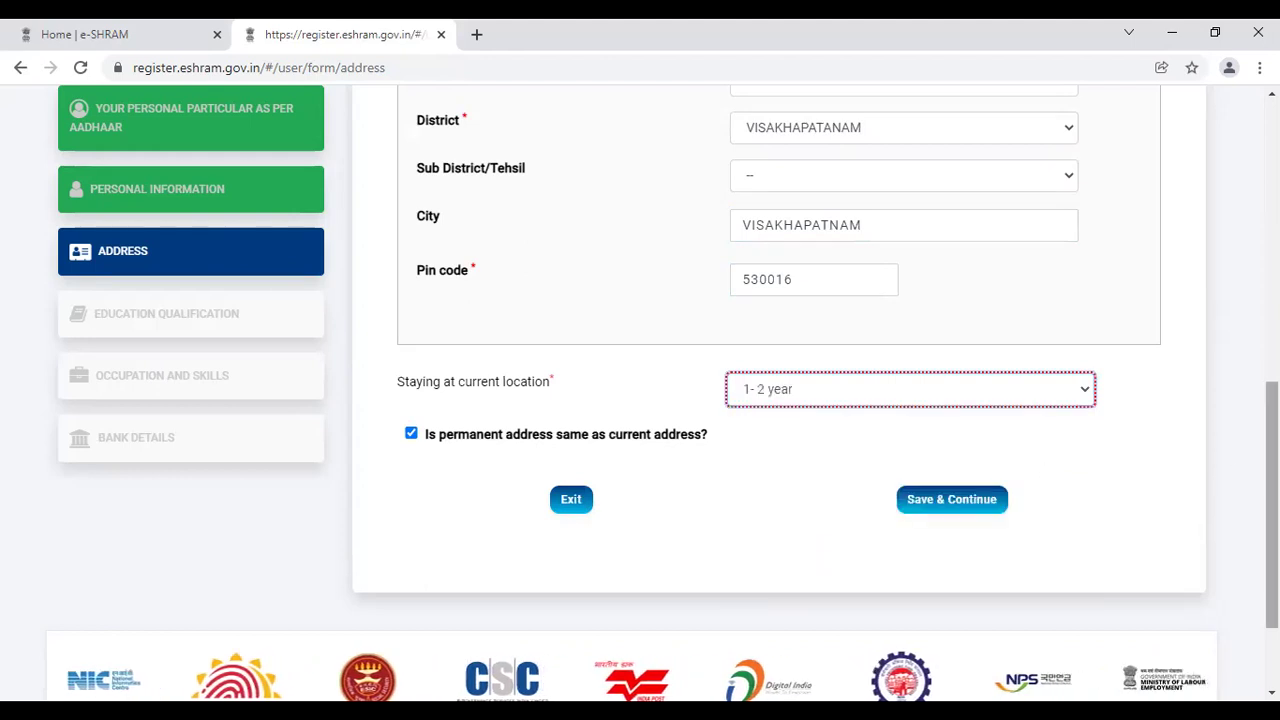
pyautogui.scroll(-1, 1272, 500)
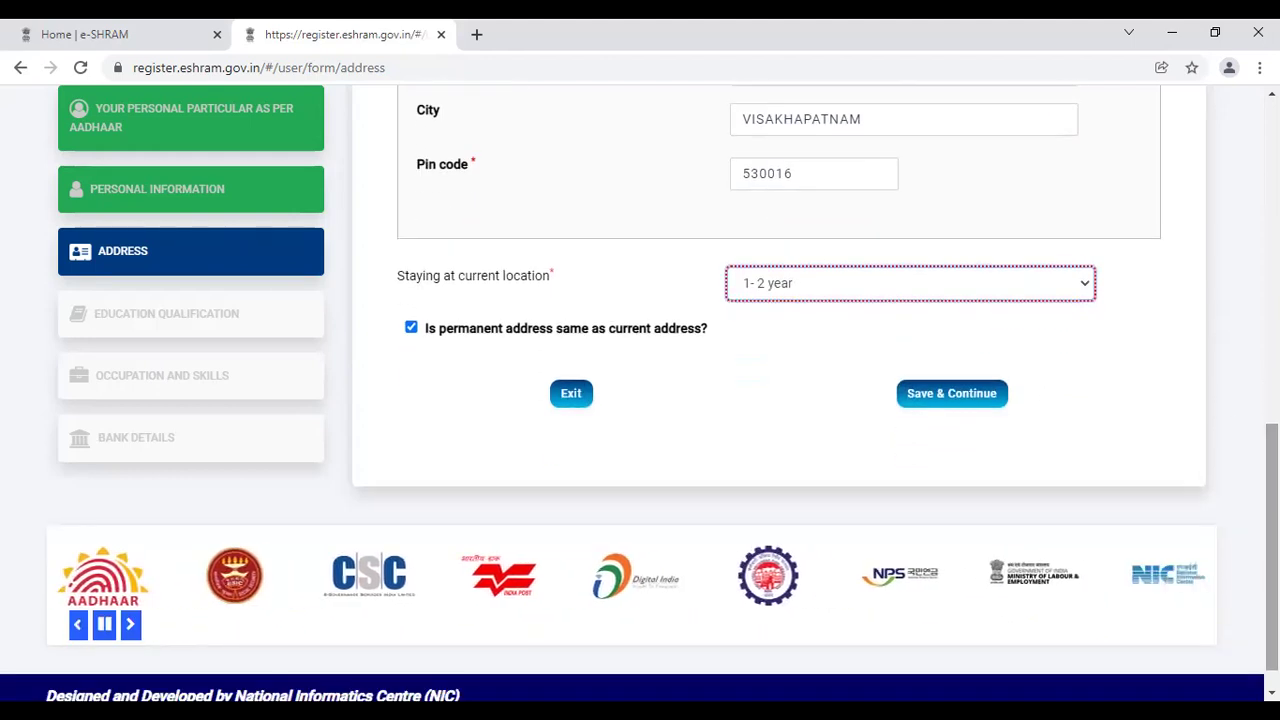
pyautogui.click(958, 394)
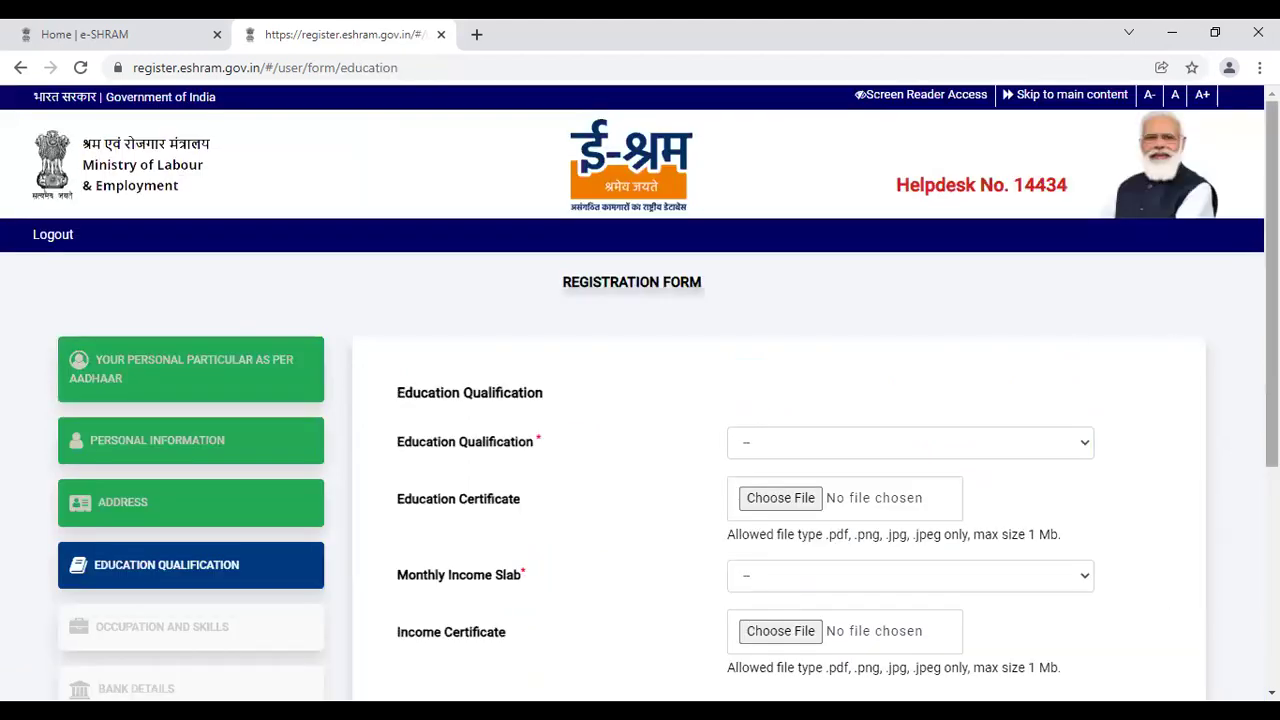
pyautogui.scroll(-2, 1272, 300)
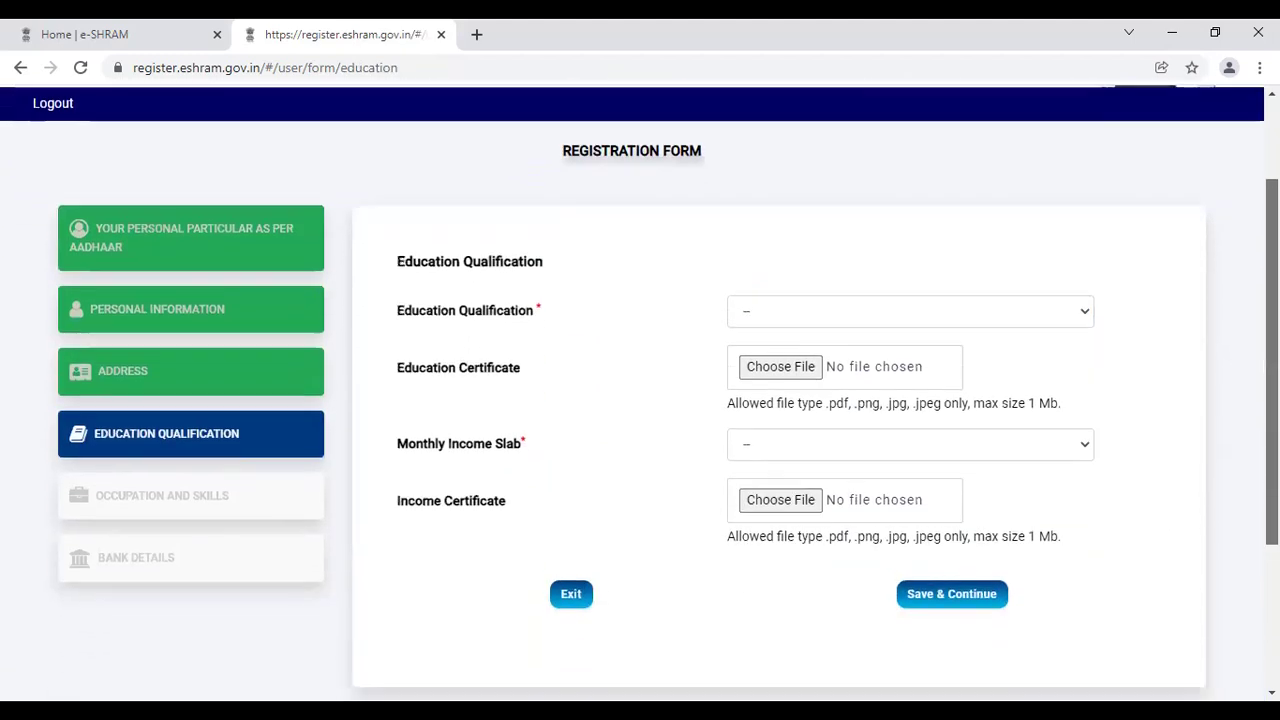
pyautogui.click(1088, 322)
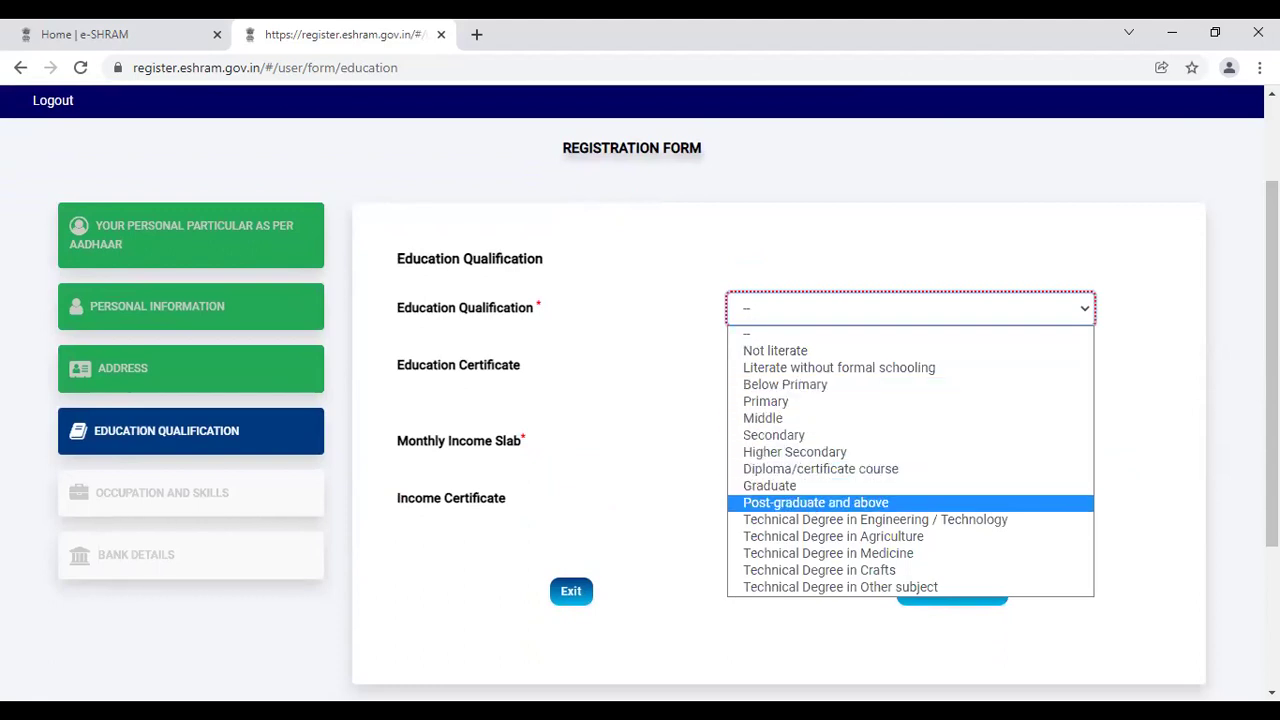
pyautogui.click(815, 502)
pyautogui.scroll(-2, 815, 502)
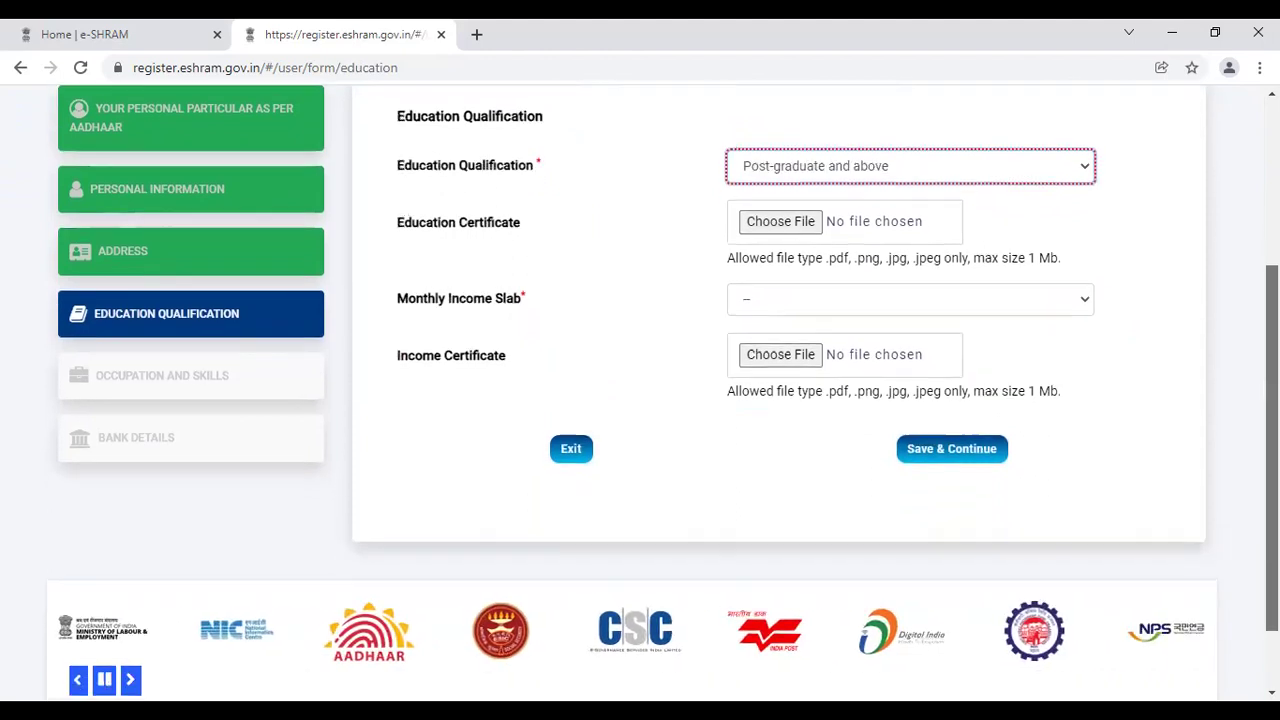
pyautogui.scroll(1, 640, 400)
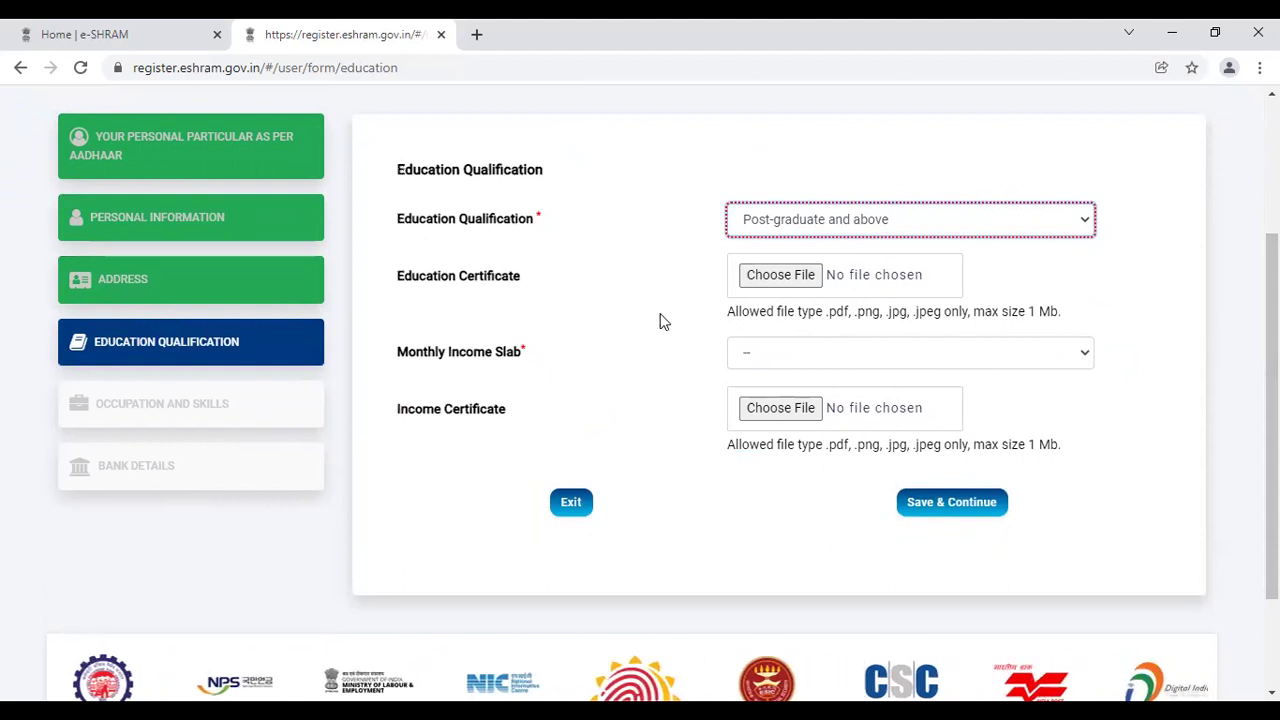
pyautogui.click(795, 362)
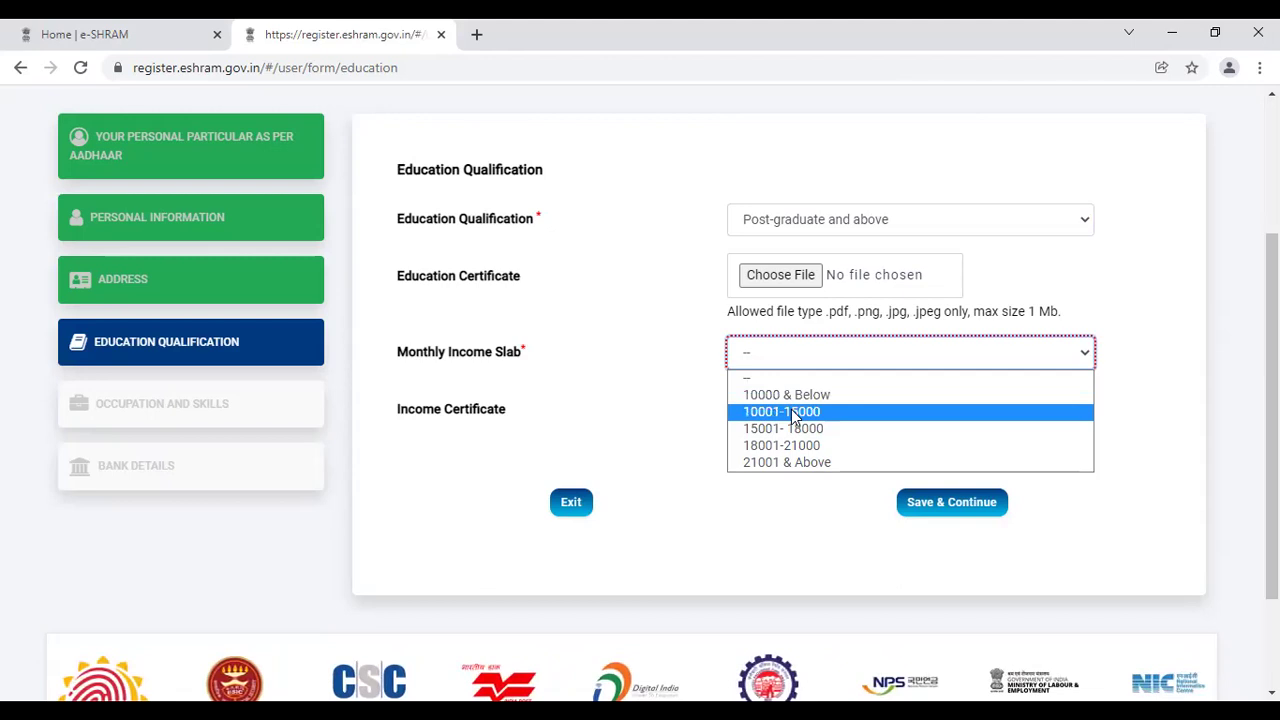
pyautogui.click(806, 354)
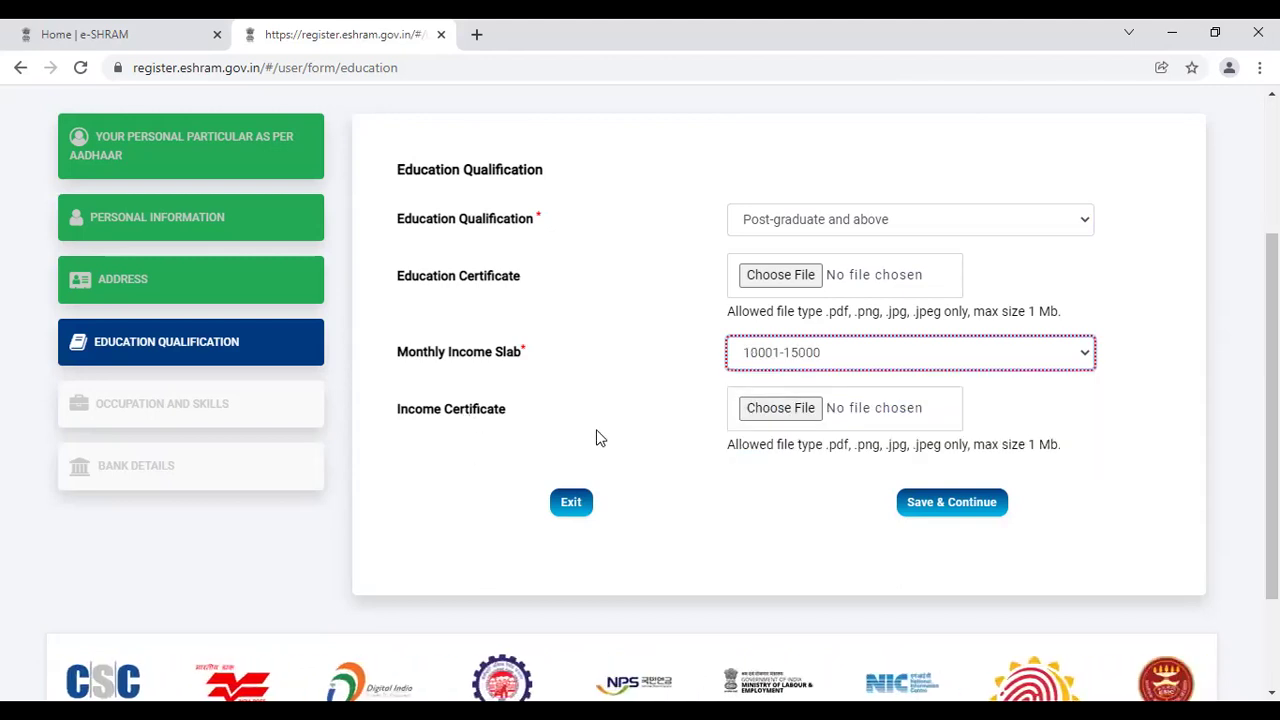
pyautogui.click(969, 519)
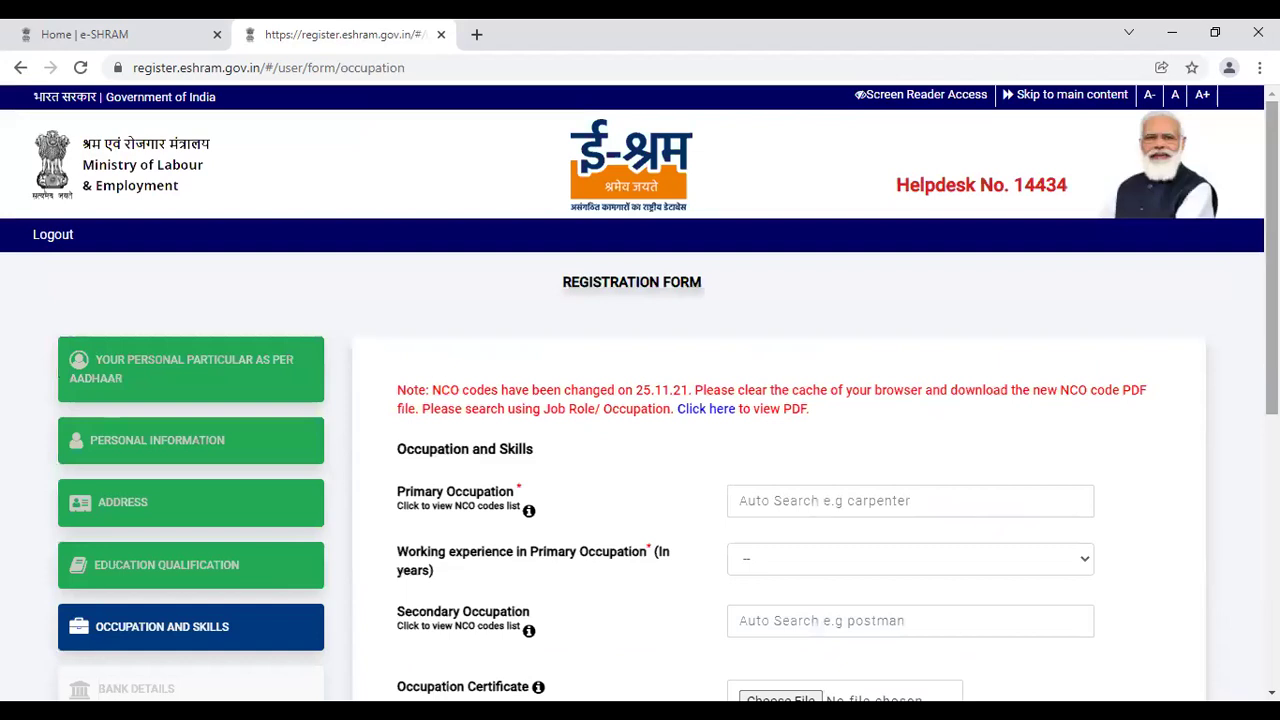
# - Search the Primary Occupation box for 'CARPE' and choose 'Carpenter - General'
pyautogui.scroll(-2, 894, 449)
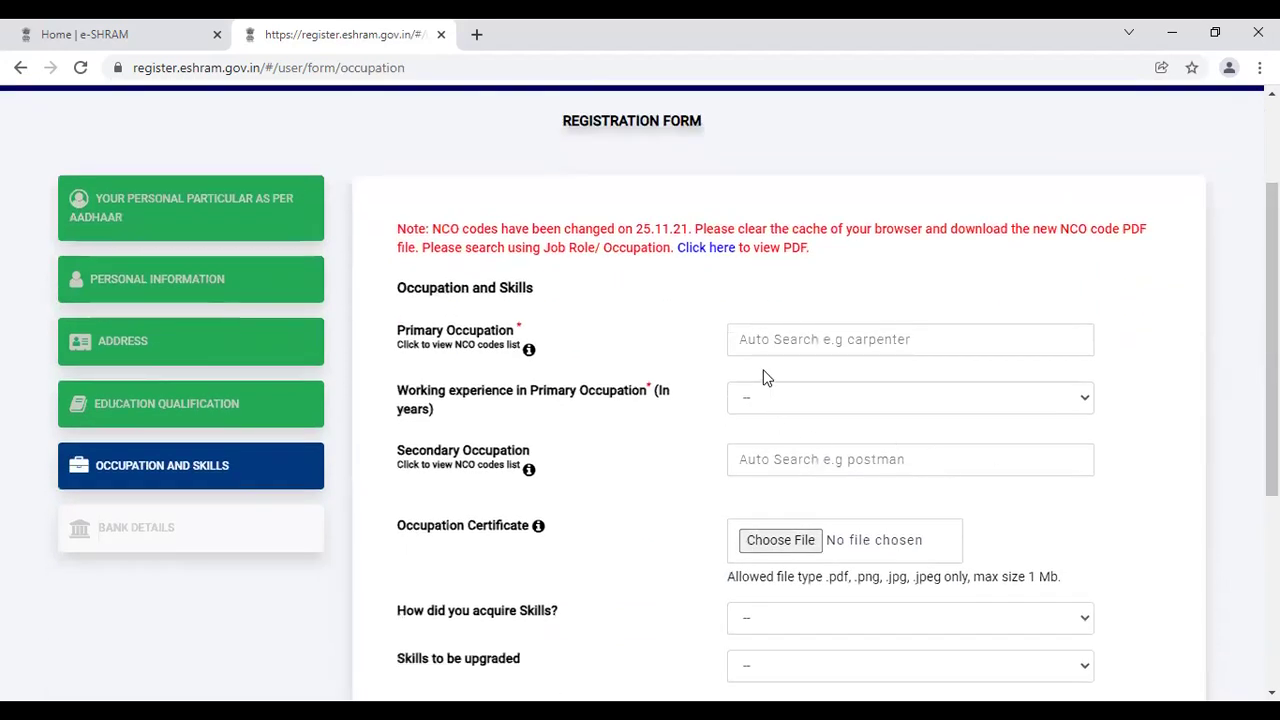
pyautogui.click(760, 339)
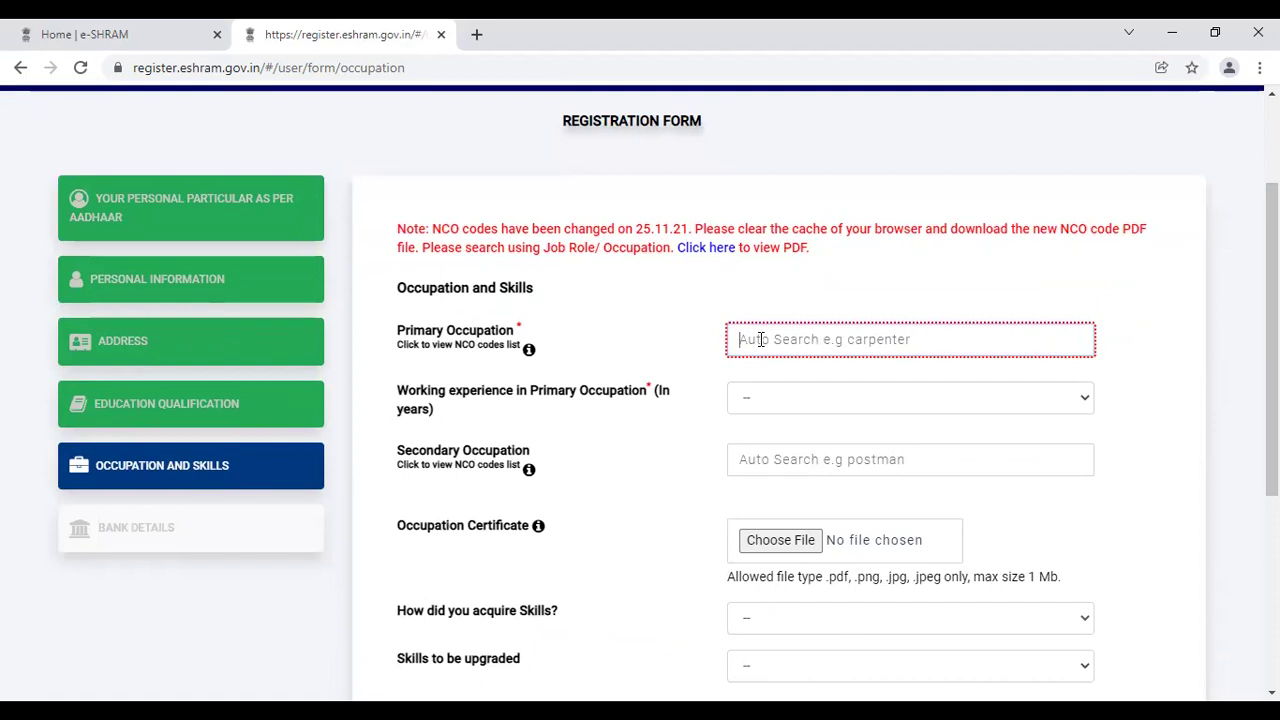
pyautogui.write('CAR')
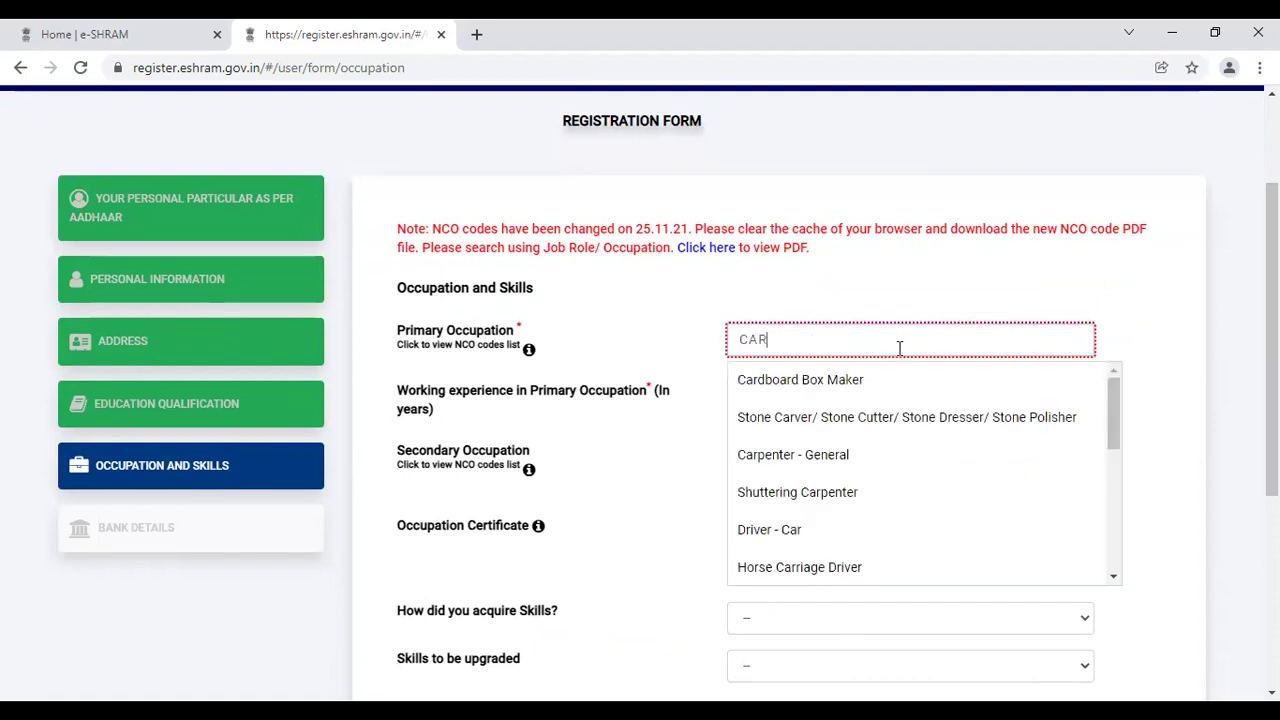
pyautogui.write('PE')
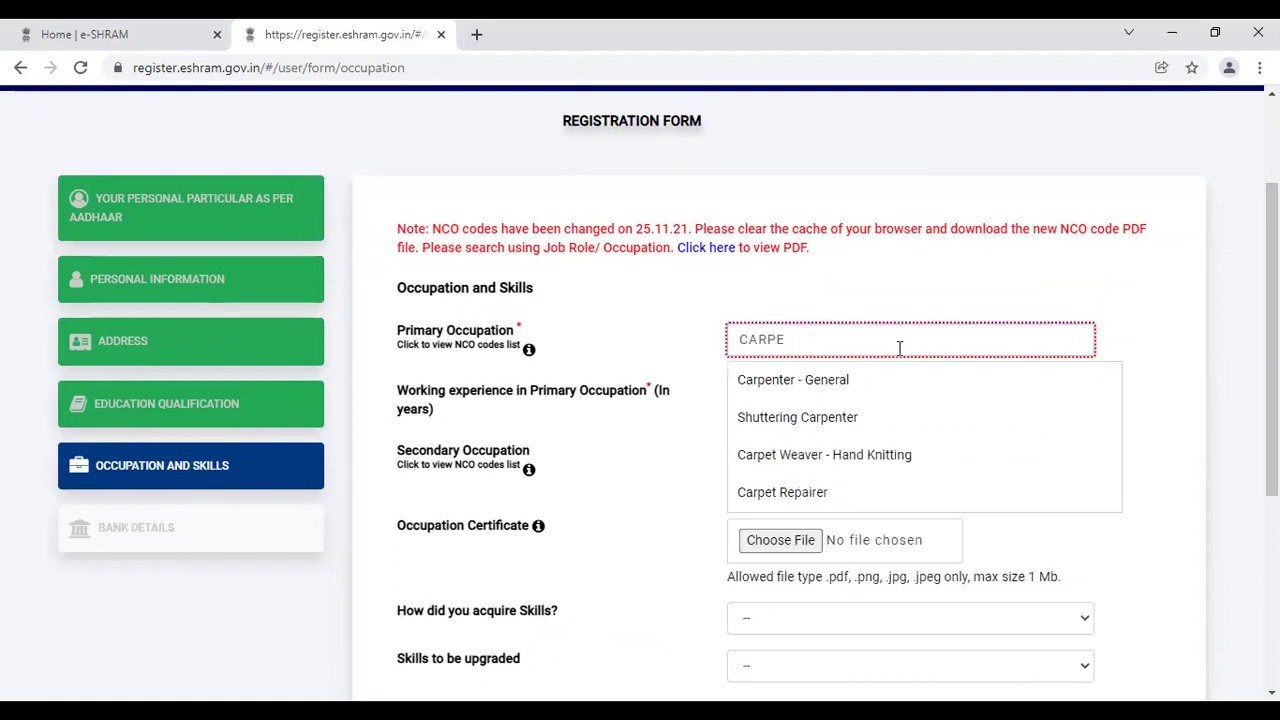
pyautogui.write('N')
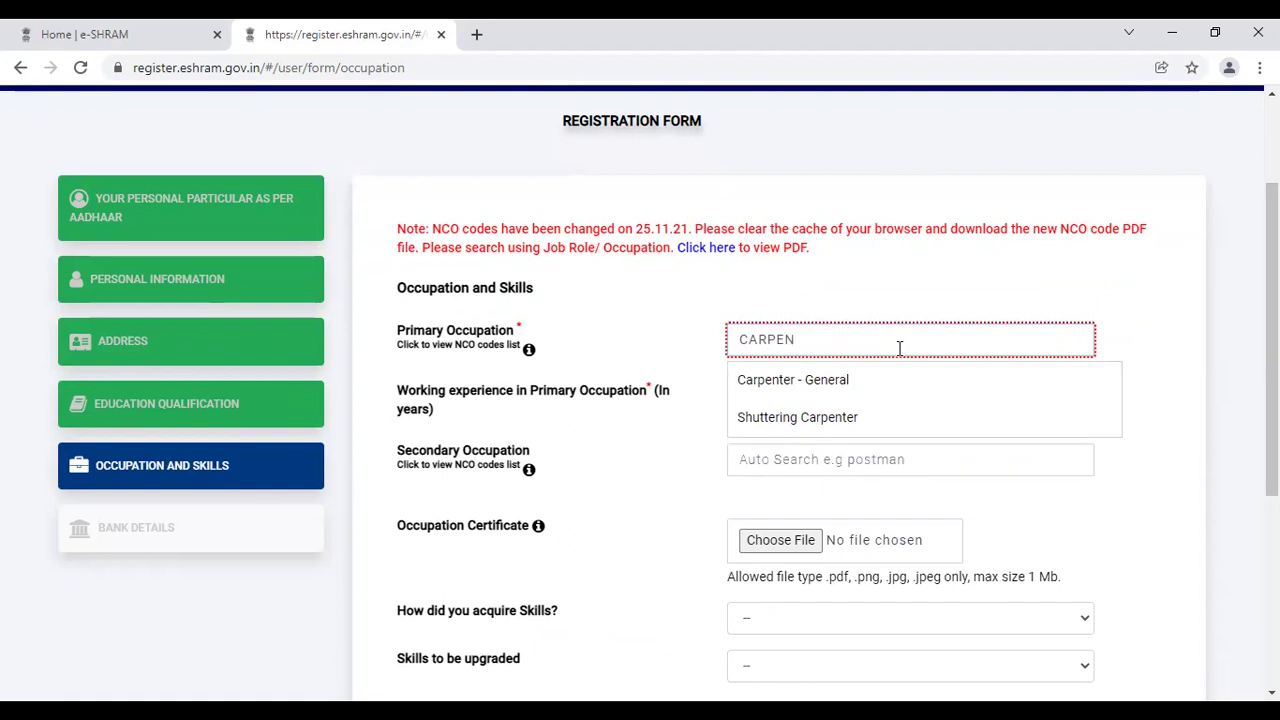
pyautogui.press('BackSpace')
pyautogui.press('BackSpace')
pyautogui.press('BackSpace')
pyautogui.press('BackSpace')
pyautogui.press('BackSpace')
pyautogui.write('U')
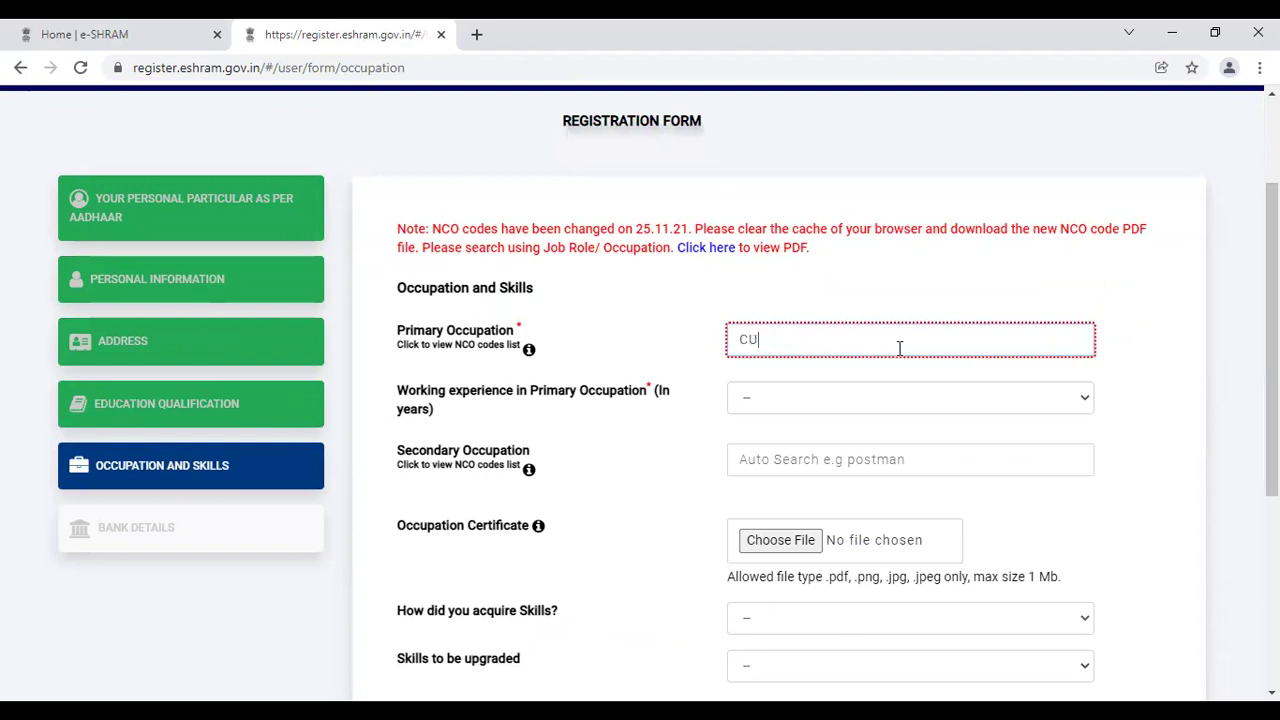
pyautogui.write('LT')
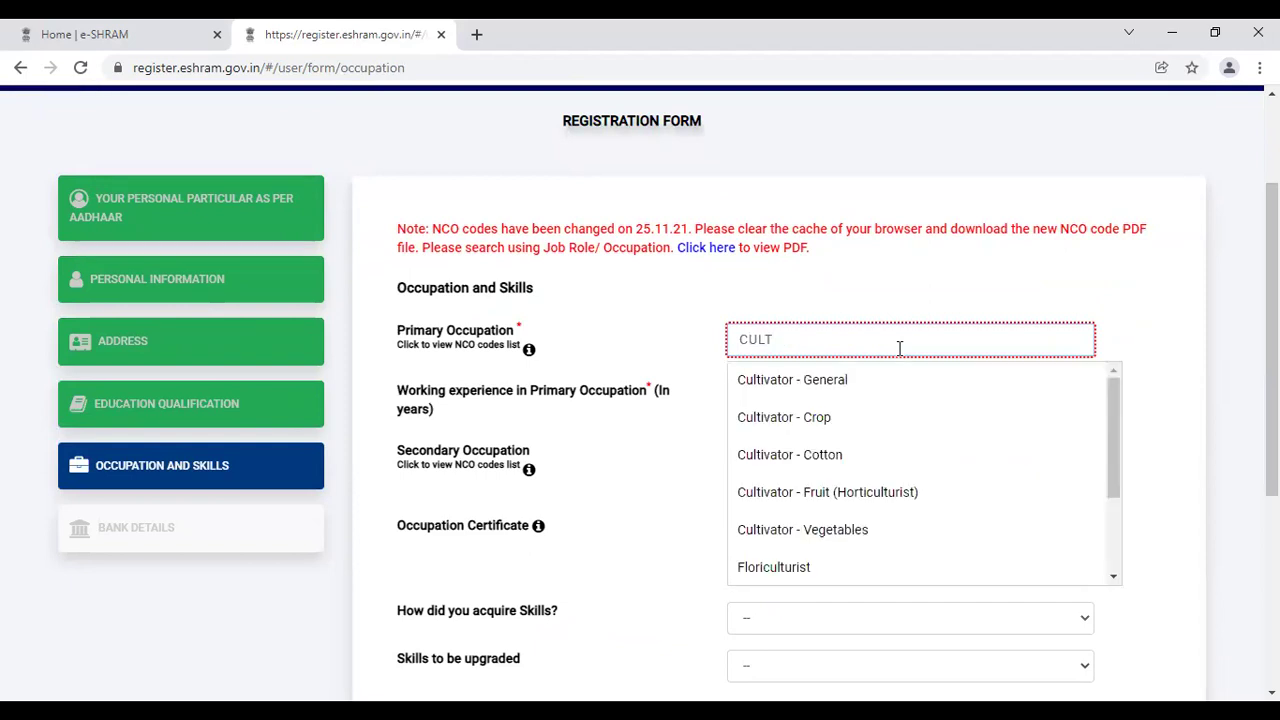
pyautogui.press('BackSpace')
pyautogui.press('BackSpace')
pyautogui.press('BackSpace')
pyautogui.press('BackSpace')
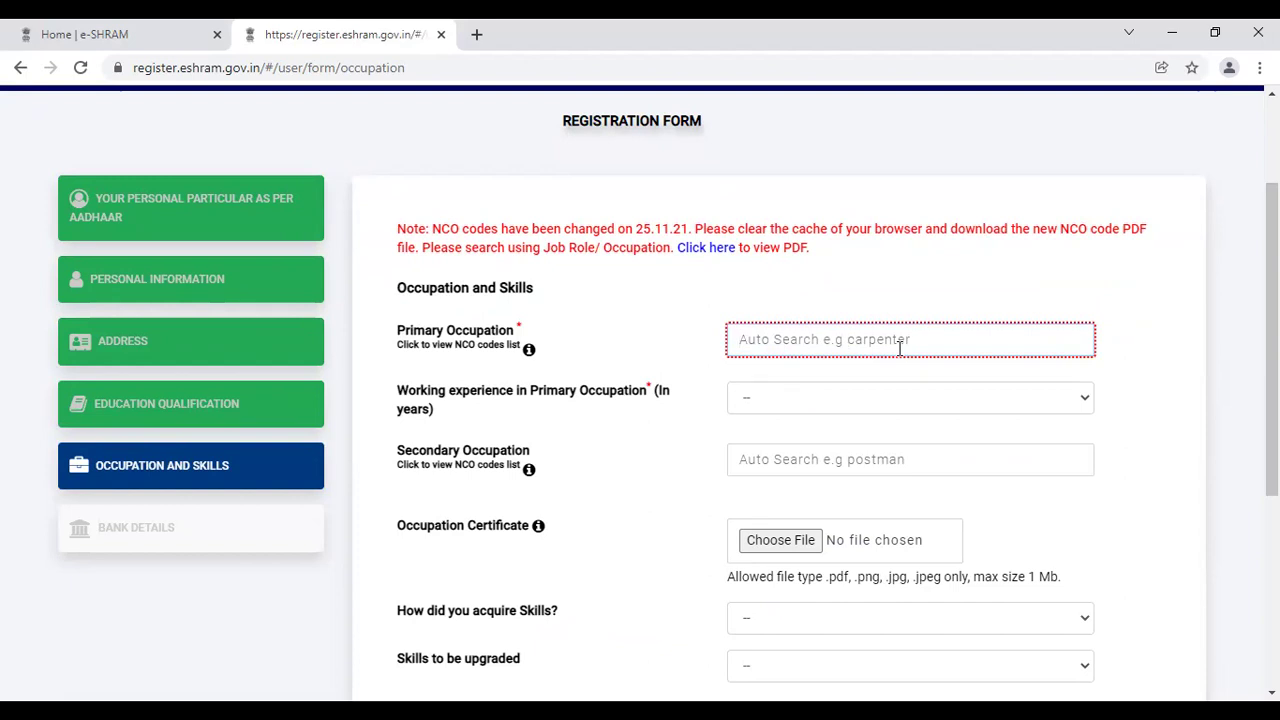
pyautogui.write('HOME')
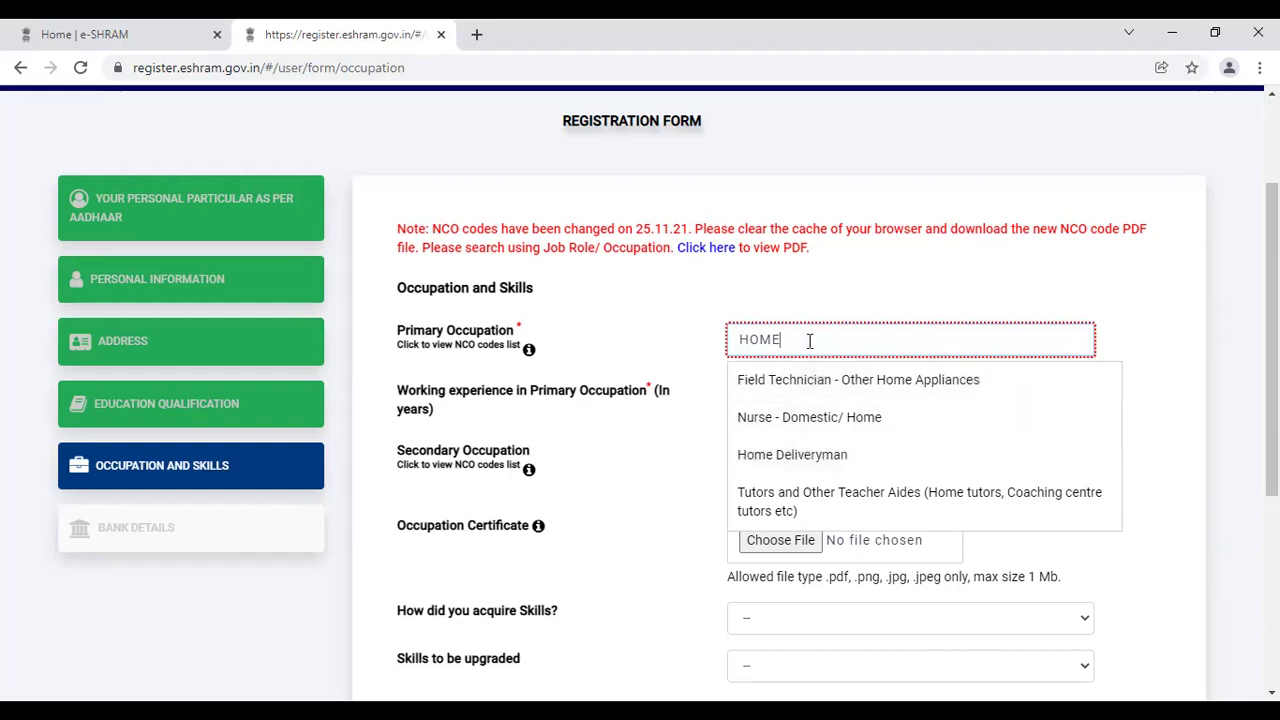
pyautogui.press('BackSpace')
pyautogui.press('BackSpace')
pyautogui.press('BackSpace')
pyautogui.press('BackSpace')
pyautogui.write('C')
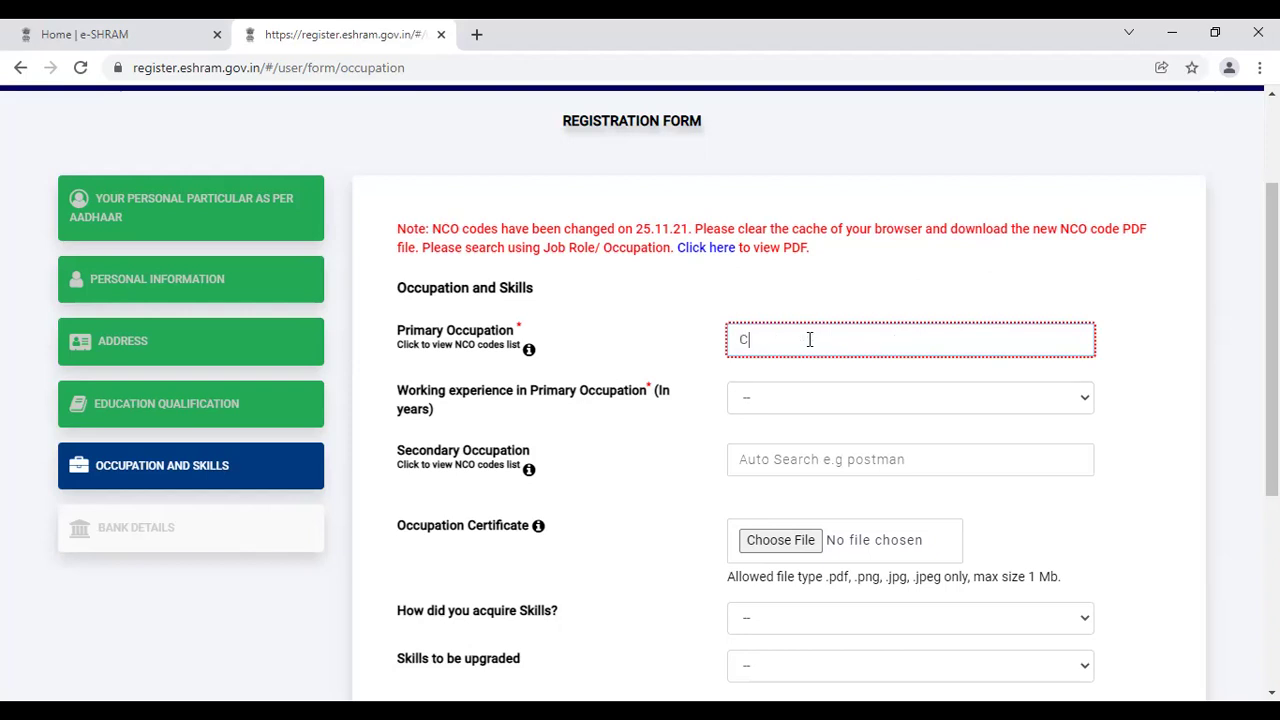
pyautogui.write('ARPE')
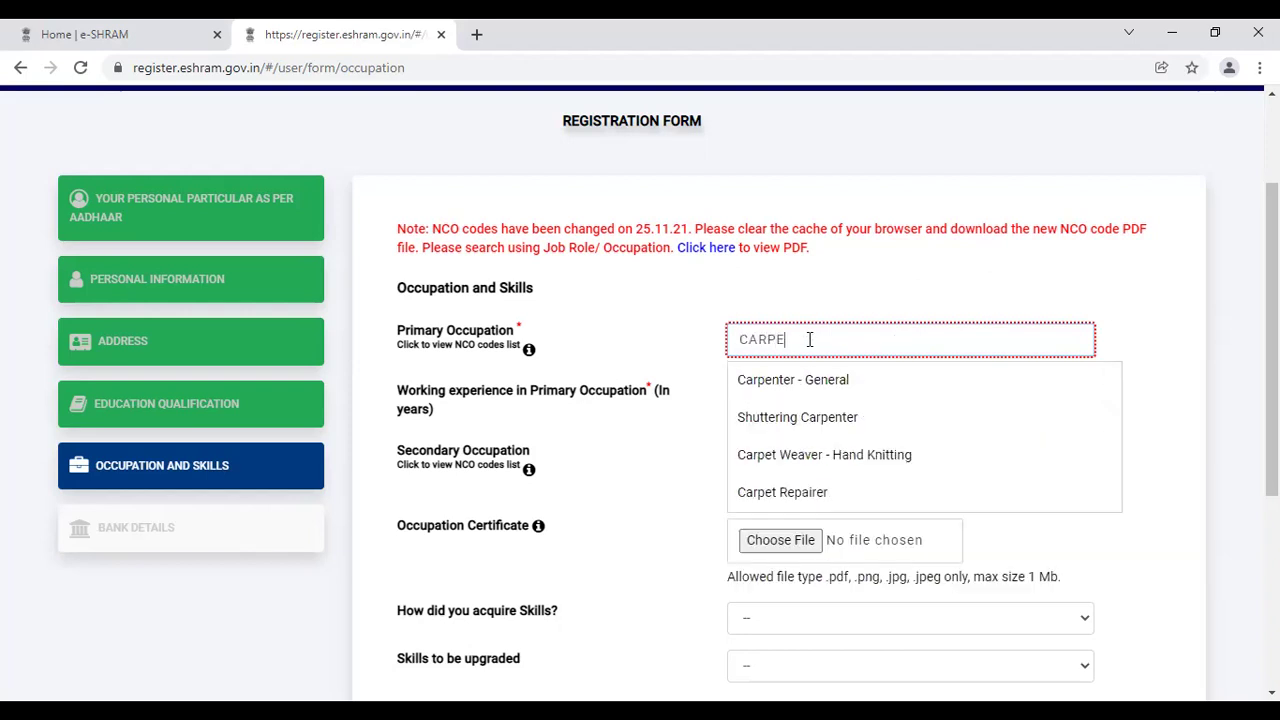
pyautogui.click(804, 388)
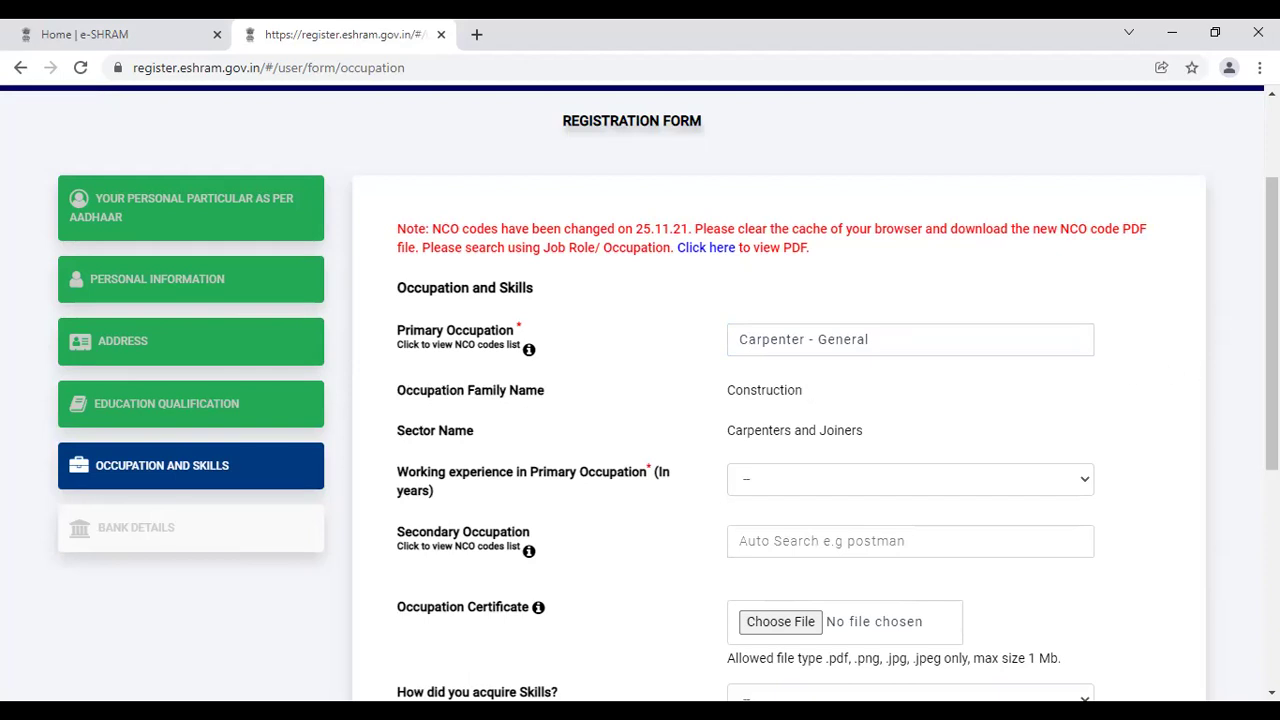
# - Choose 5 in the Working experience in Primary Occupation dropdown
pyautogui.scroll(-2, 1237, 368)
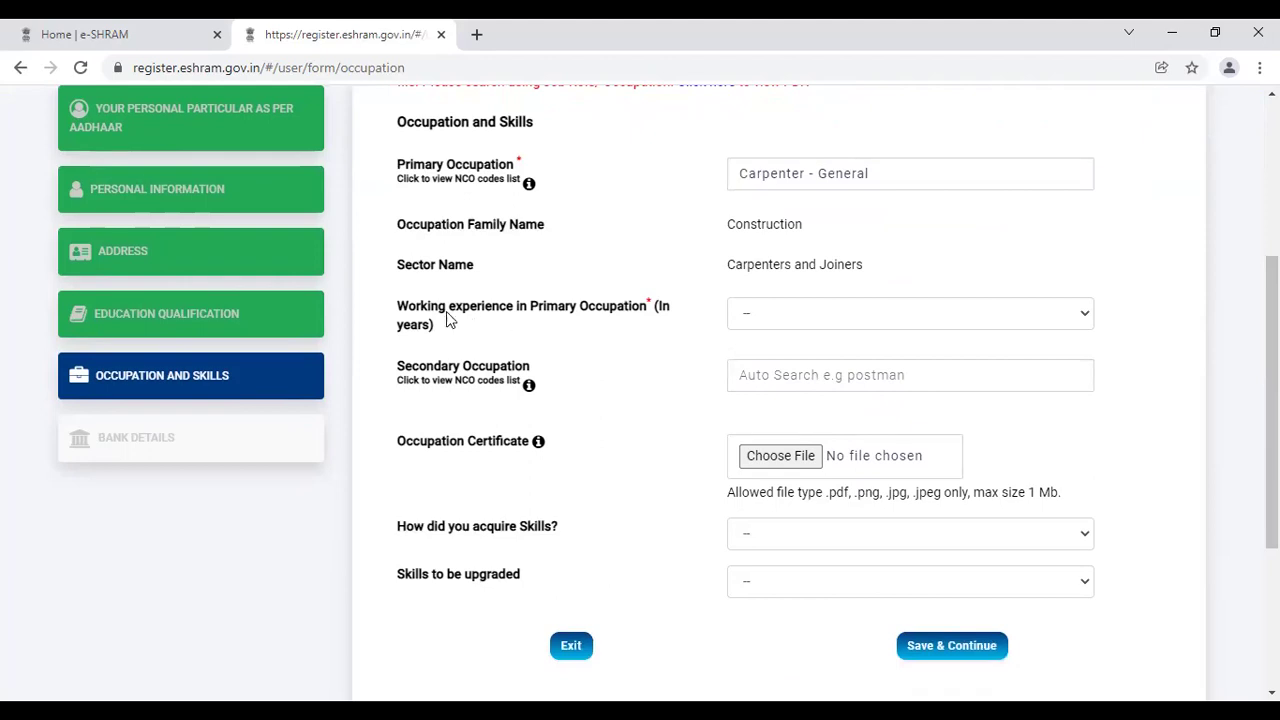
pyautogui.click(1087, 314)
pyautogui.click(818, 425)
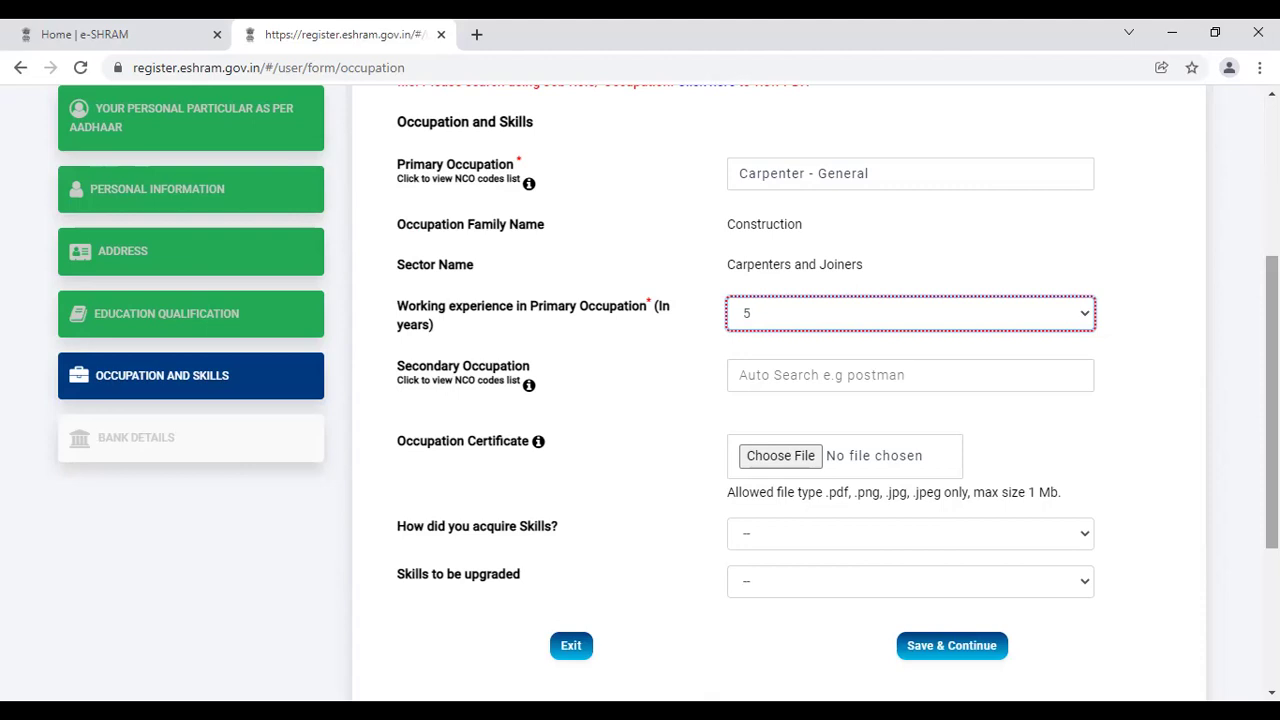
pyautogui.scroll(-2, 780, 400)
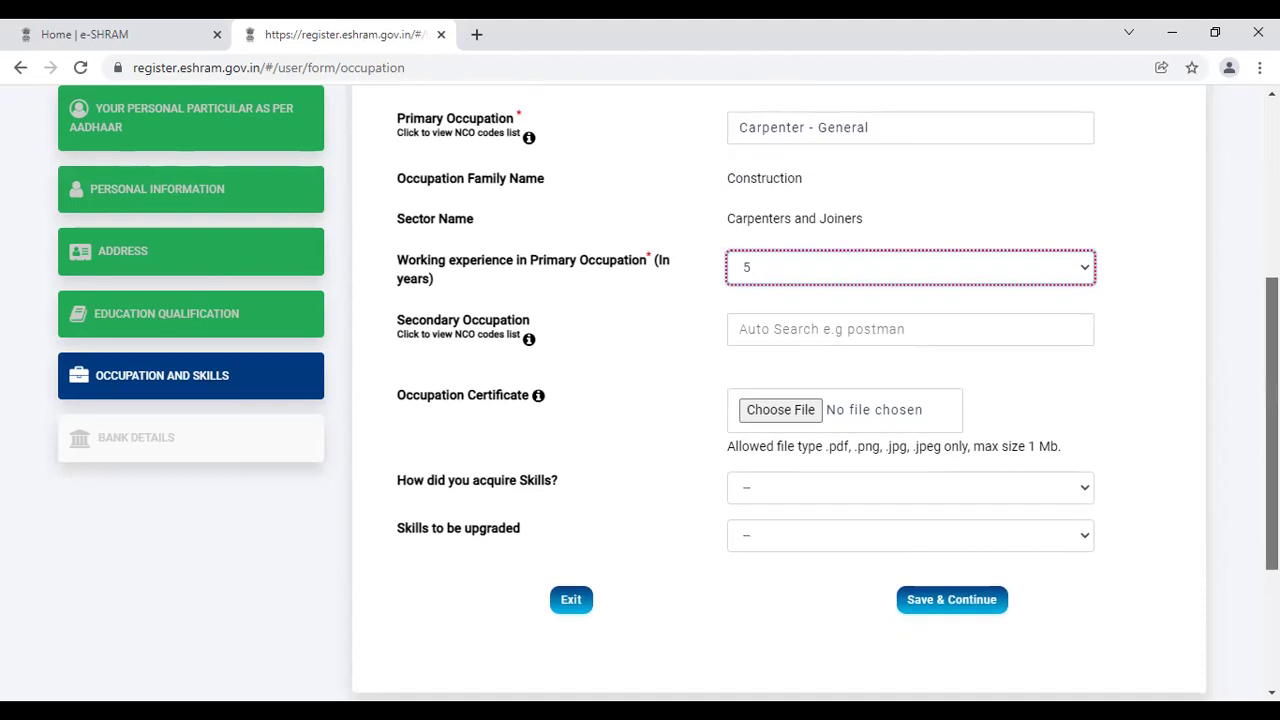
pyautogui.scroll(-2, 905, 200)
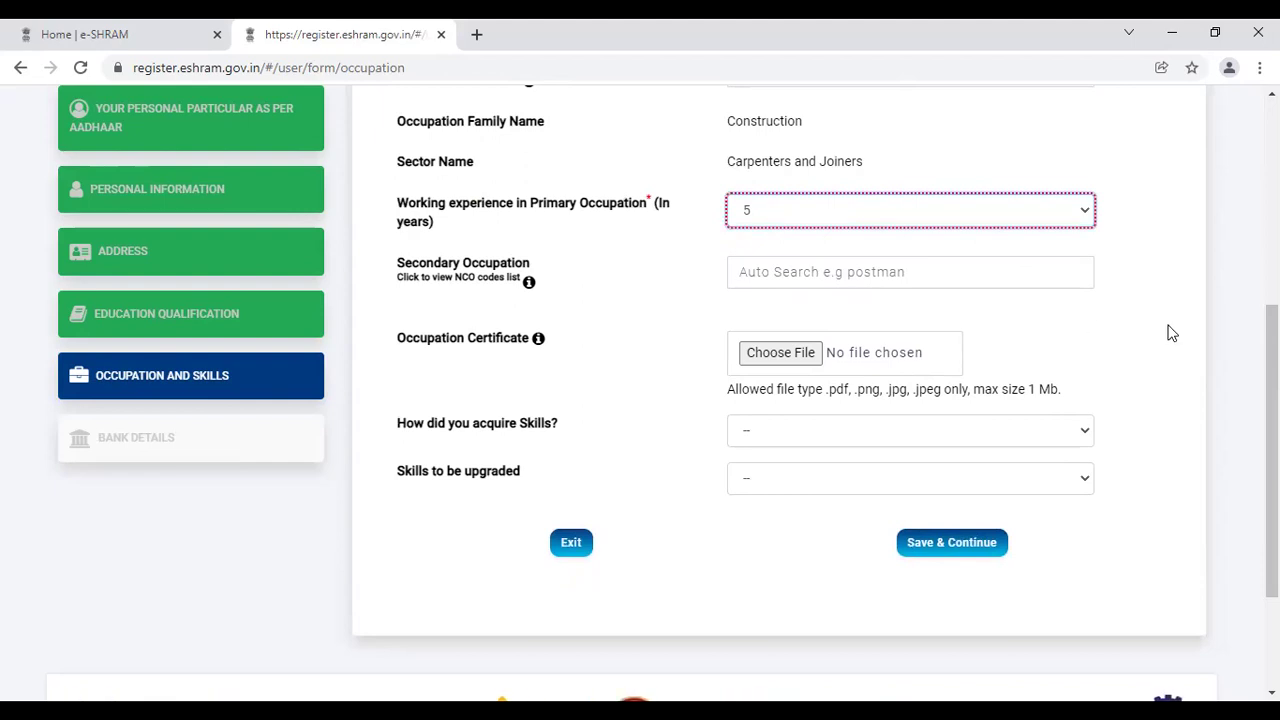
pyautogui.scroll(-2, 664, 394)
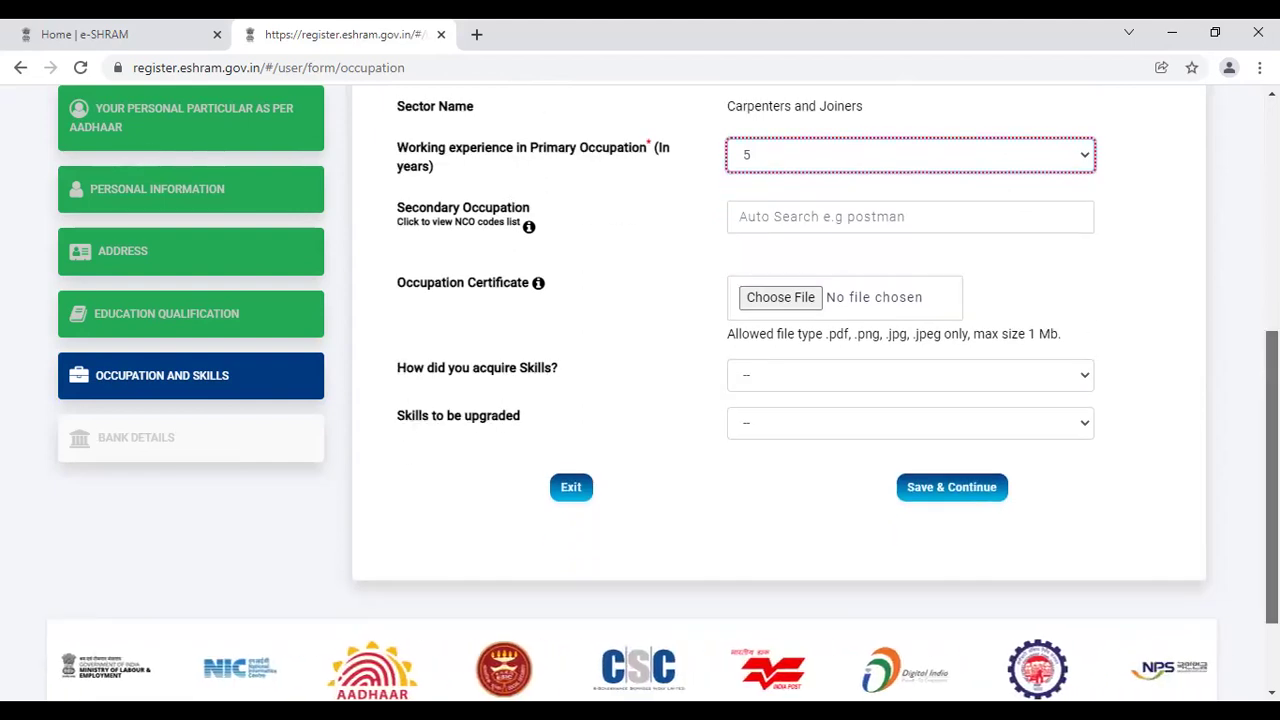
pyautogui.scroll(-1, 664, 394)
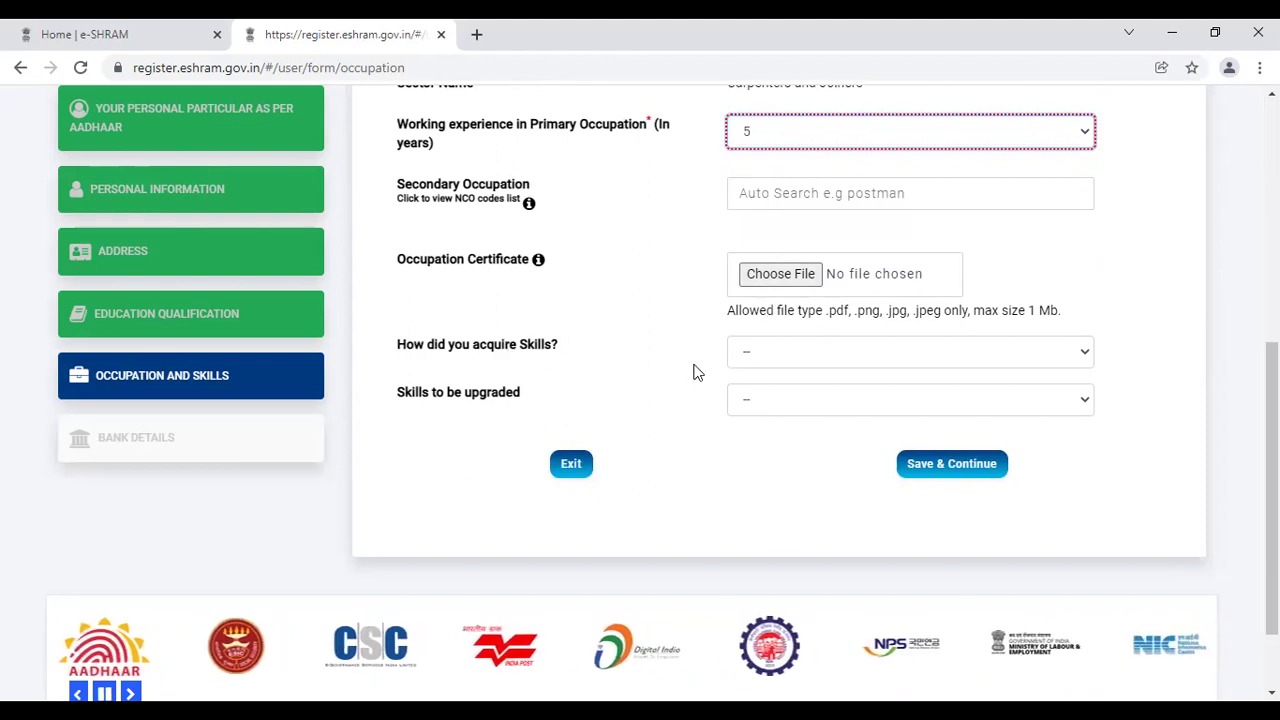
# - Record skills as 'Did not receive any vocational / Technical training' with 'Self-Learning' sub skill
pyautogui.click(770, 362)
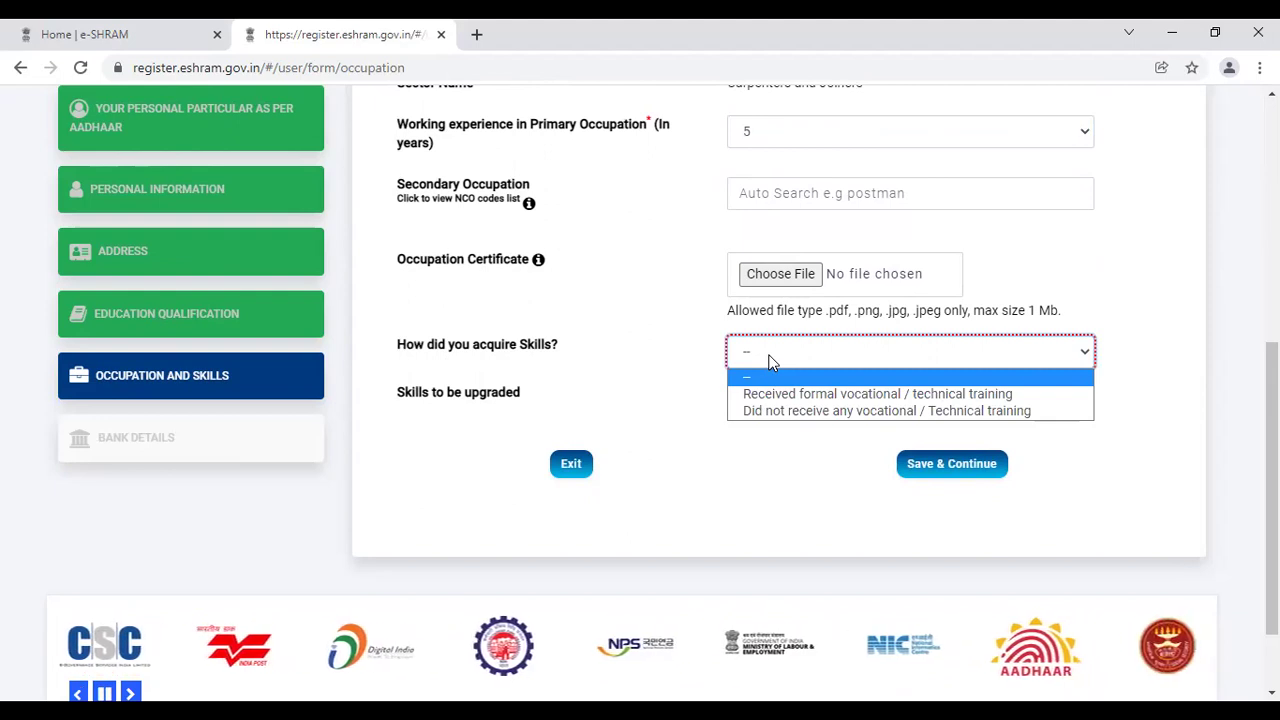
pyautogui.click(772, 412)
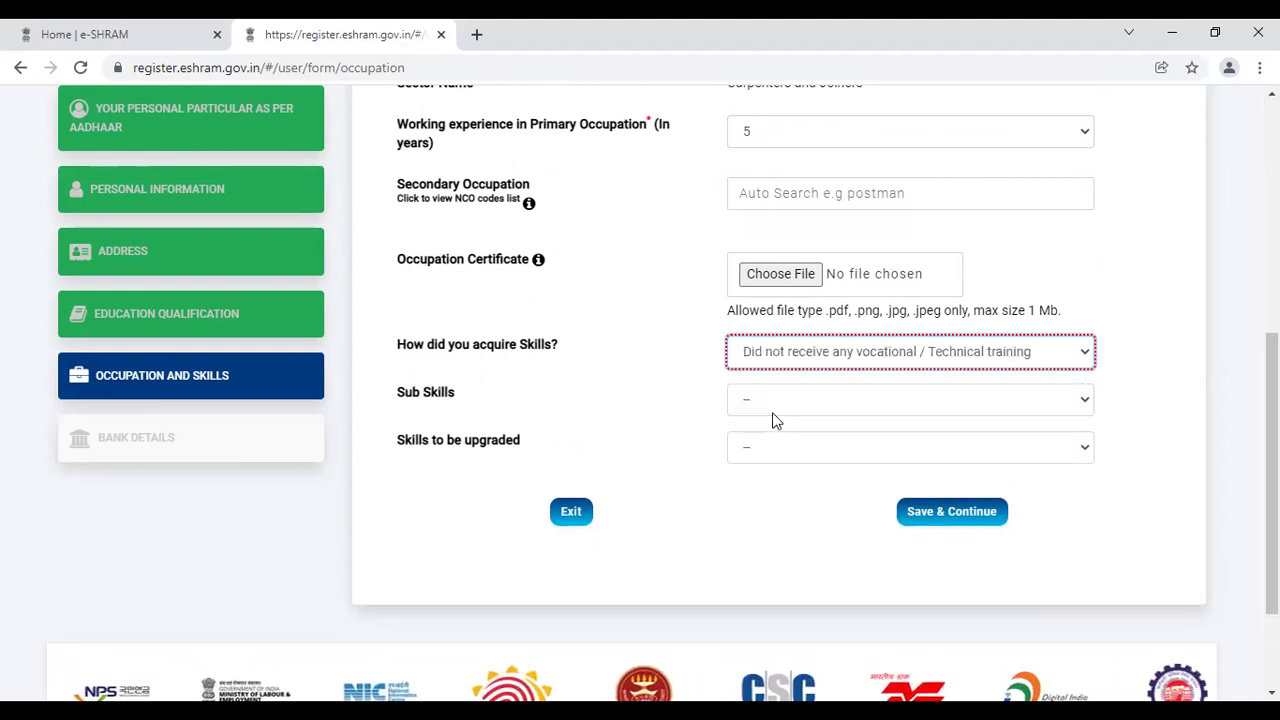
pyautogui.click(775, 410)
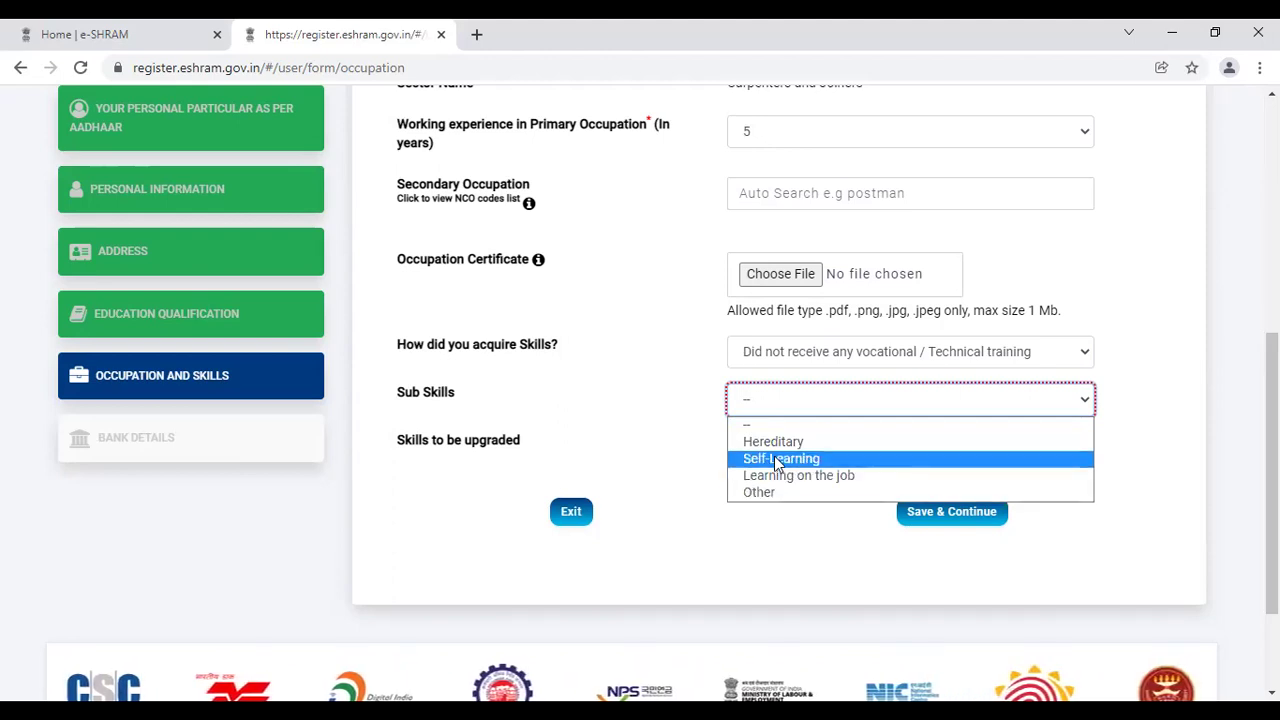
pyautogui.click(774, 457)
# - Set skills to be upgraded to 'To receive formal vocational training' and save the step
pyautogui.click(783, 458)
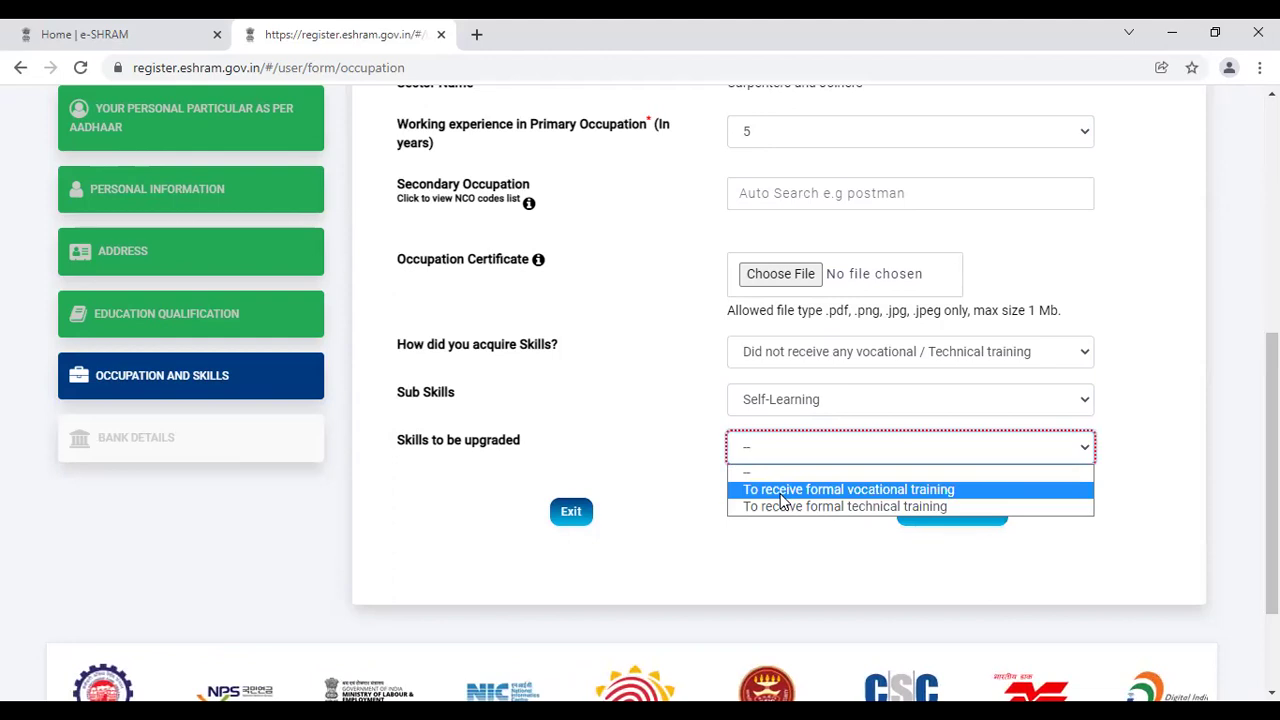
pyautogui.click(782, 490)
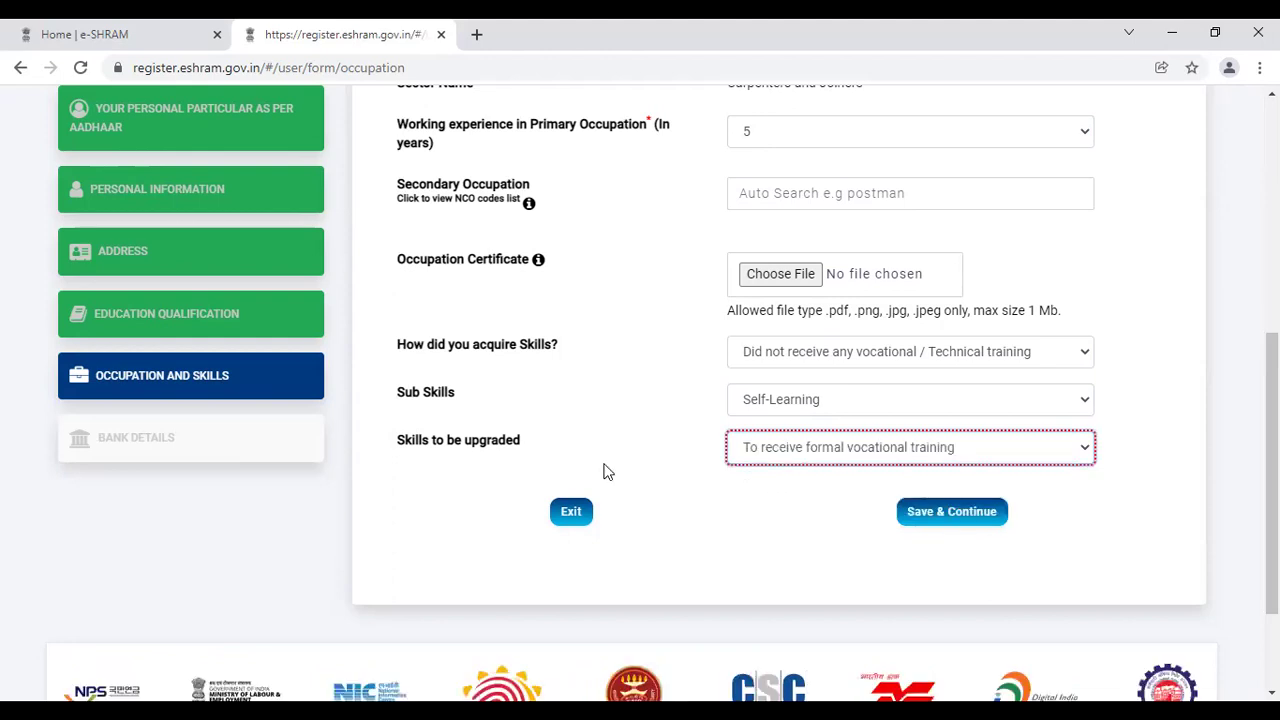
pyautogui.click(947, 522)
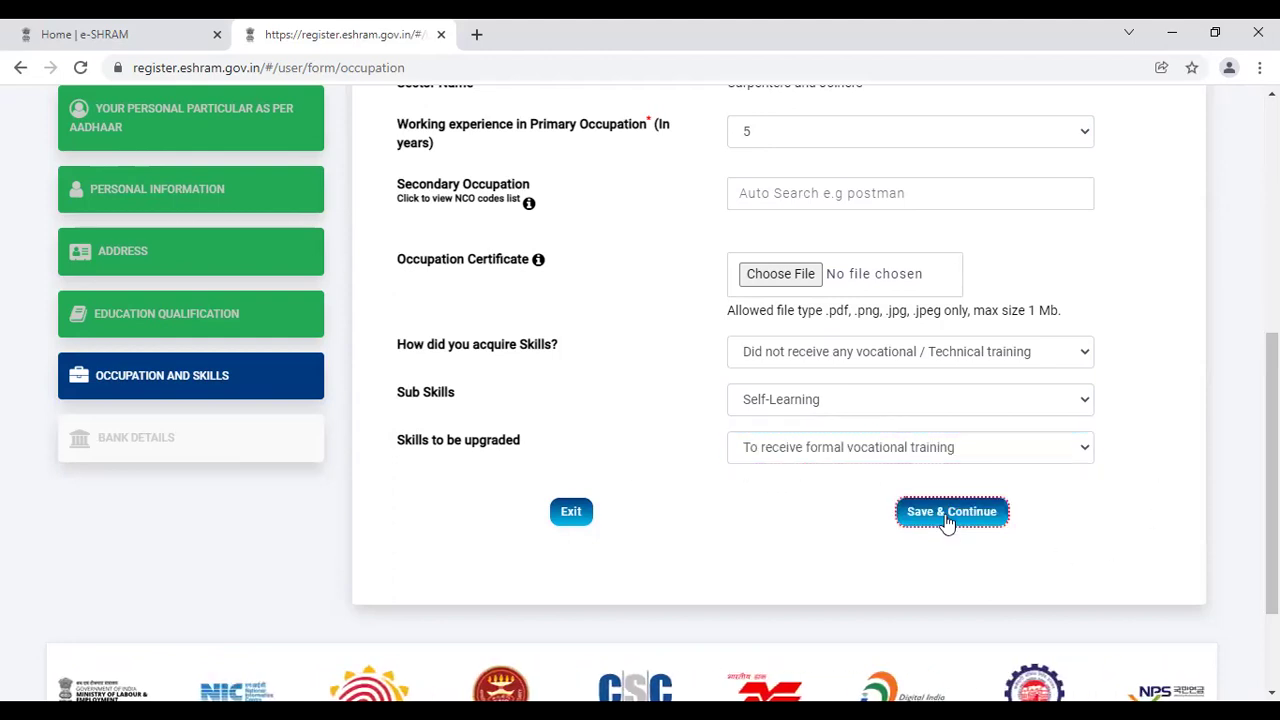
pyautogui.scroll(-2, 946, 520)
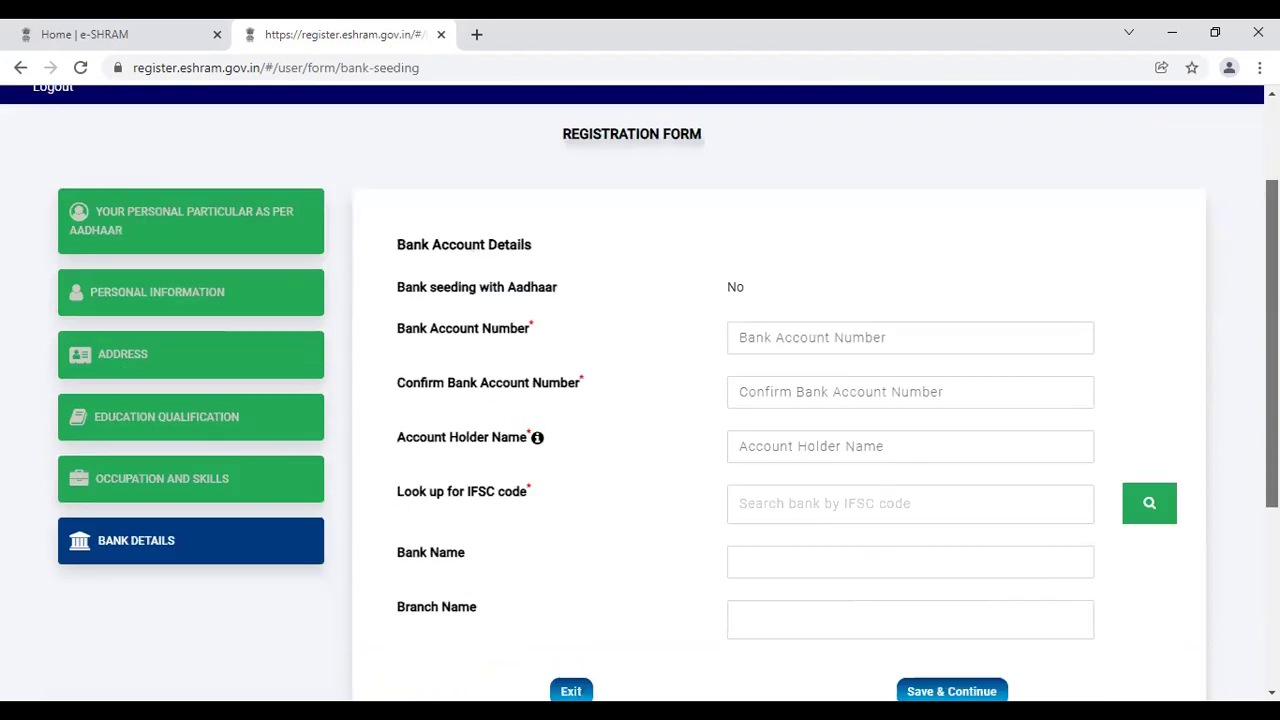
# - Enter the bank account number and retype it in Confirm Bank Account Number
pyautogui.scroll(-1, 946, 520)
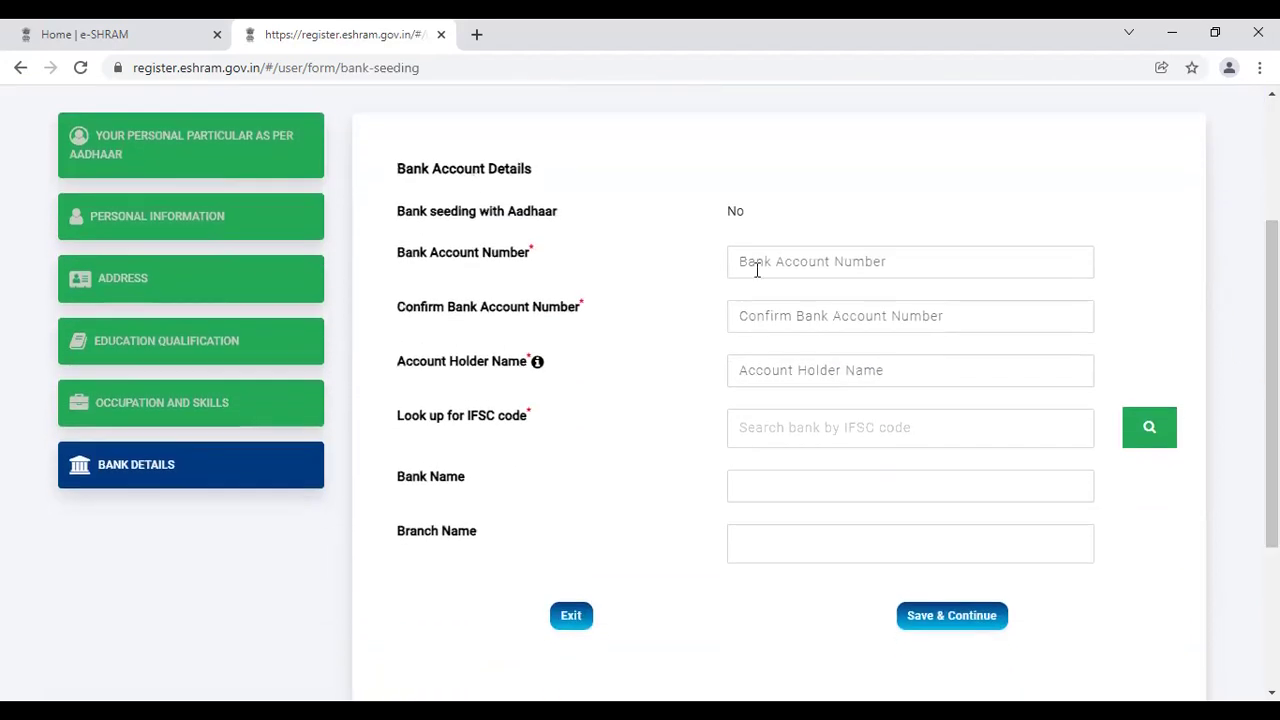
pyautogui.click(749, 258)
pyautogui.write('000000')
pyautogui.press('BackSpace')
pyautogui.press('BackSpace')
pyautogui.press('BackSpace')
pyautogui.press('BackSpace')
pyautogui.press('BackSpace')
pyautogui.press('BackSpace')
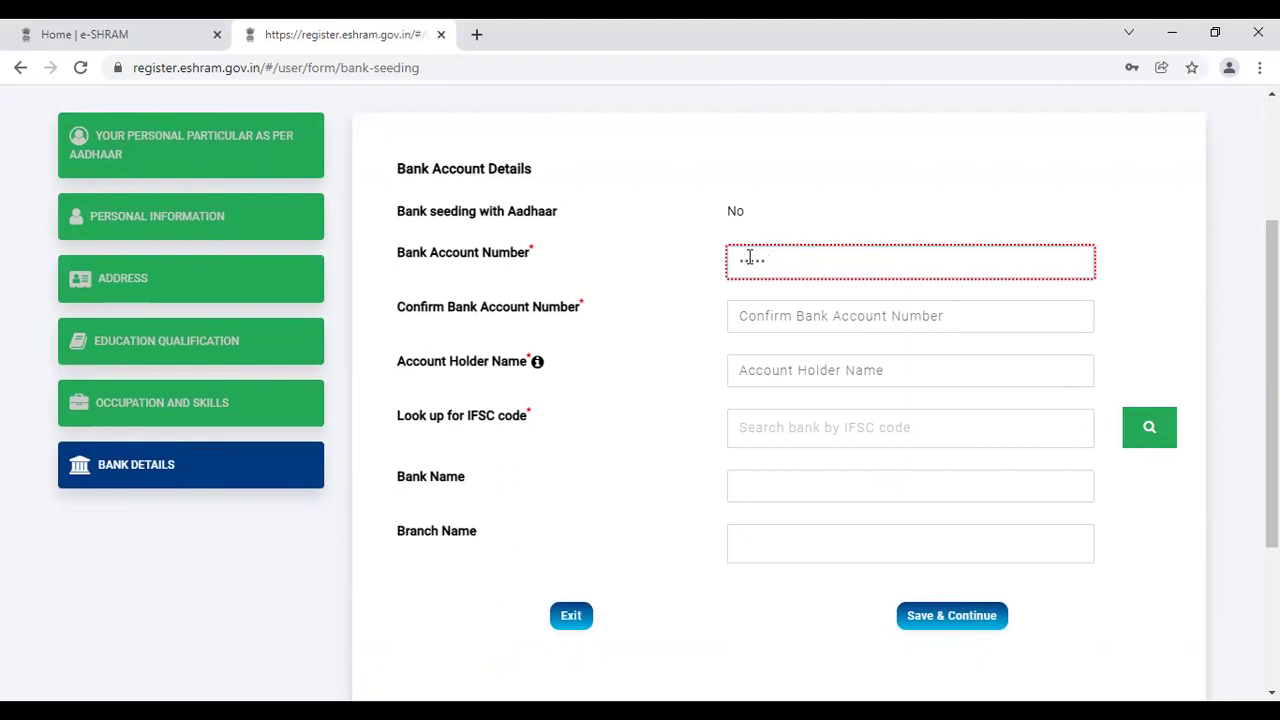
pyautogui.write('000000000')
pyautogui.click(762, 312)
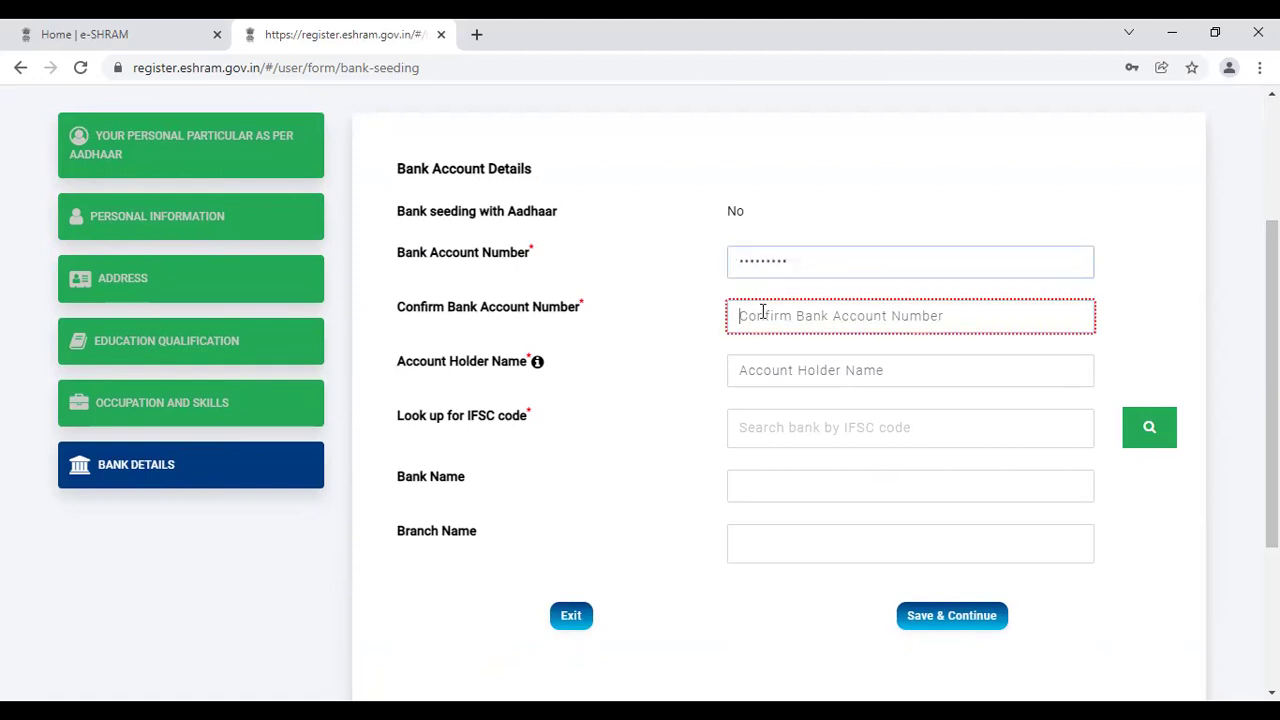
pyautogui.write('123456789')
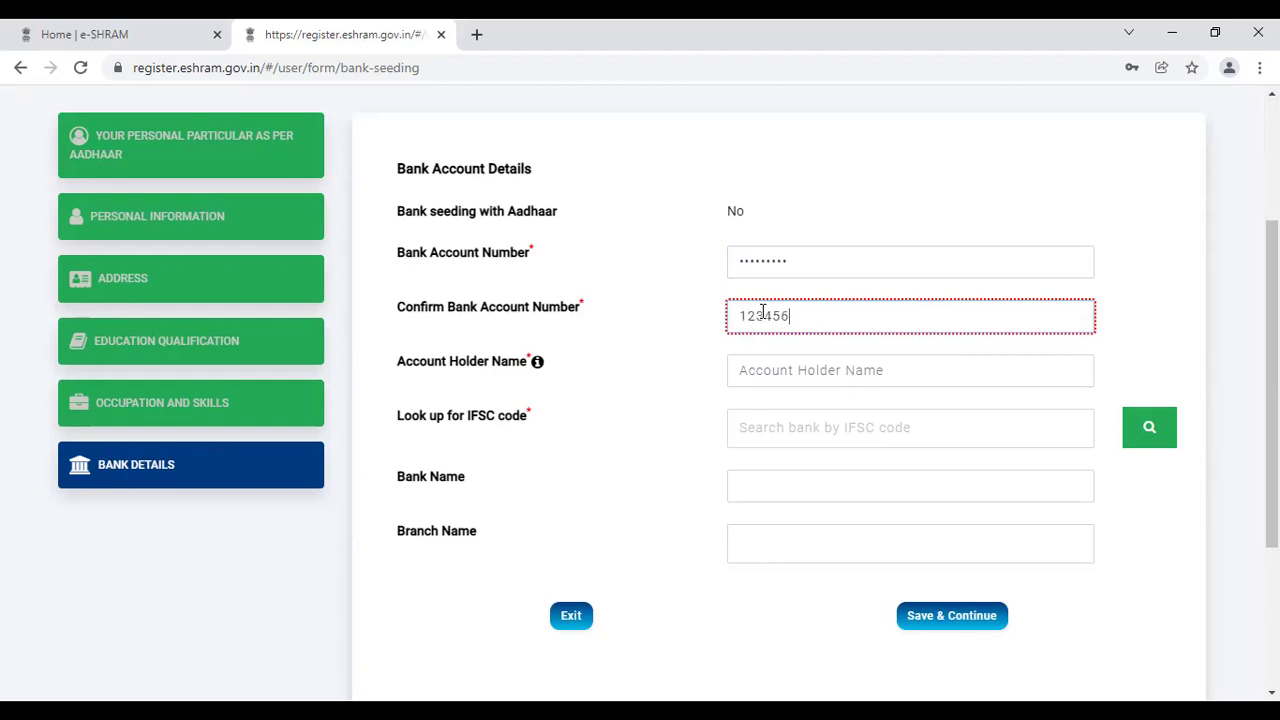
# - Fill in the account holder's name
pyautogui.click(765, 363)
pyautogui.write('JY')
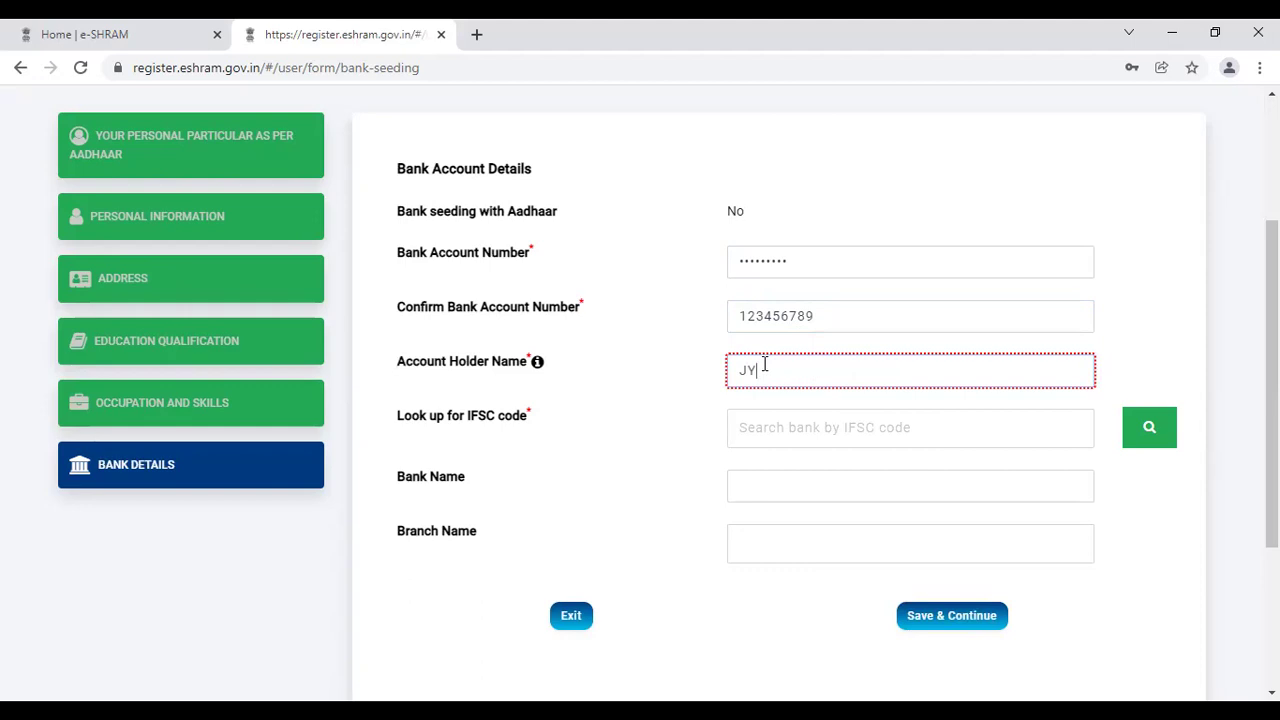
pyautogui.write('OTHI')
# - Enter IFSC code UBIN0901580 from its suggestion and bank name 'UNION BANK OF INDIA'
pyautogui.click(760, 427)
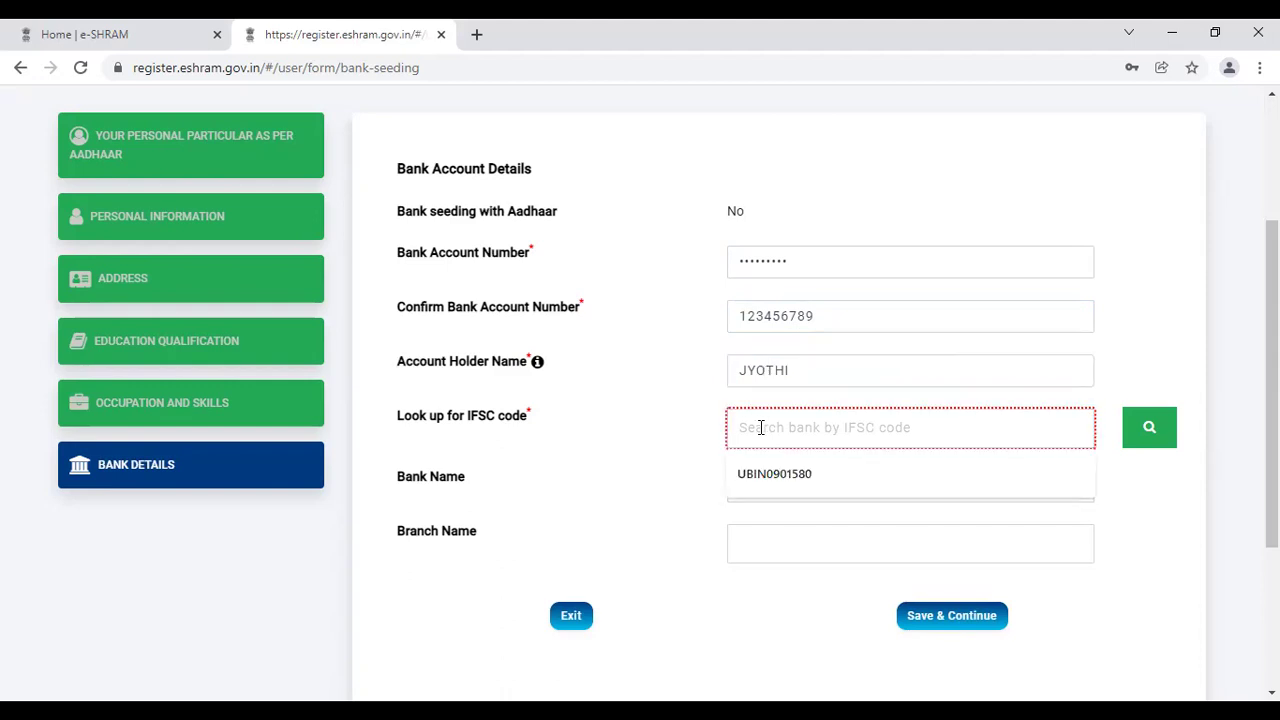
pyautogui.click(759, 477)
pyautogui.click(759, 485)
pyautogui.write('UNION BANK')
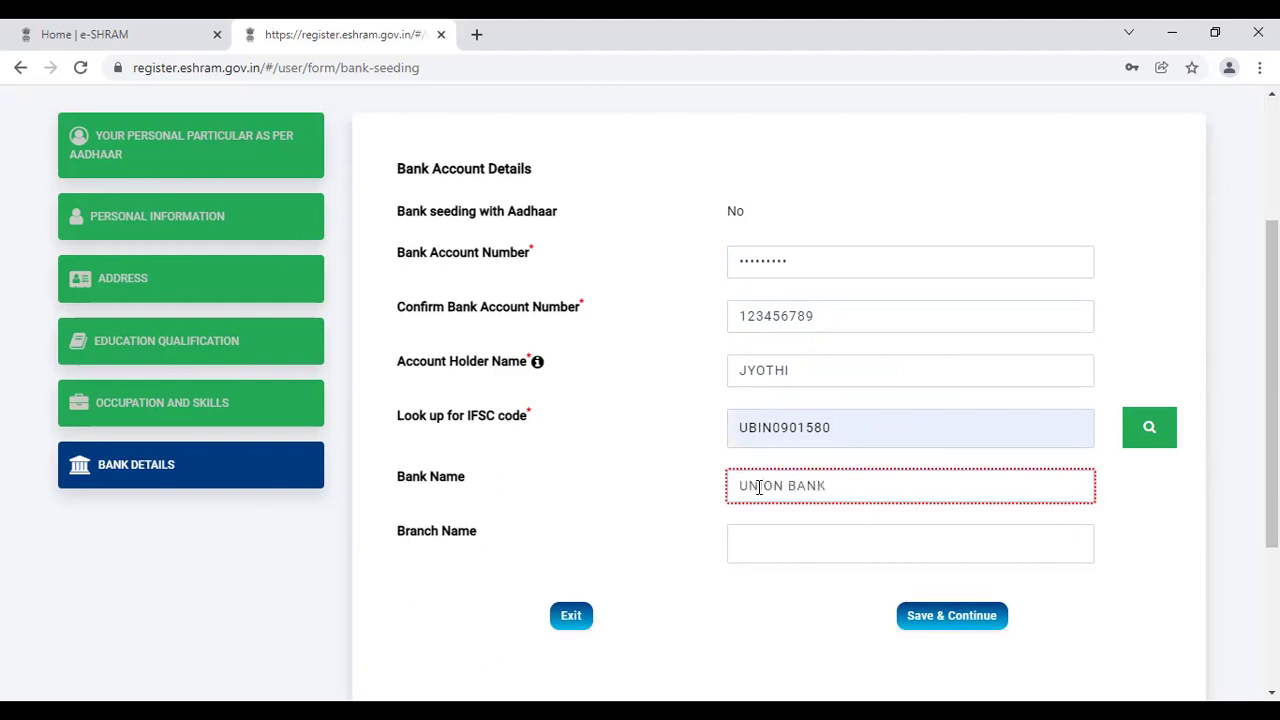
pyautogui.write(' OF INDIA')
# - Enter branch name 'VISAKHAPATNAM' and save the bank details to reach the preview
pyautogui.click(763, 543)
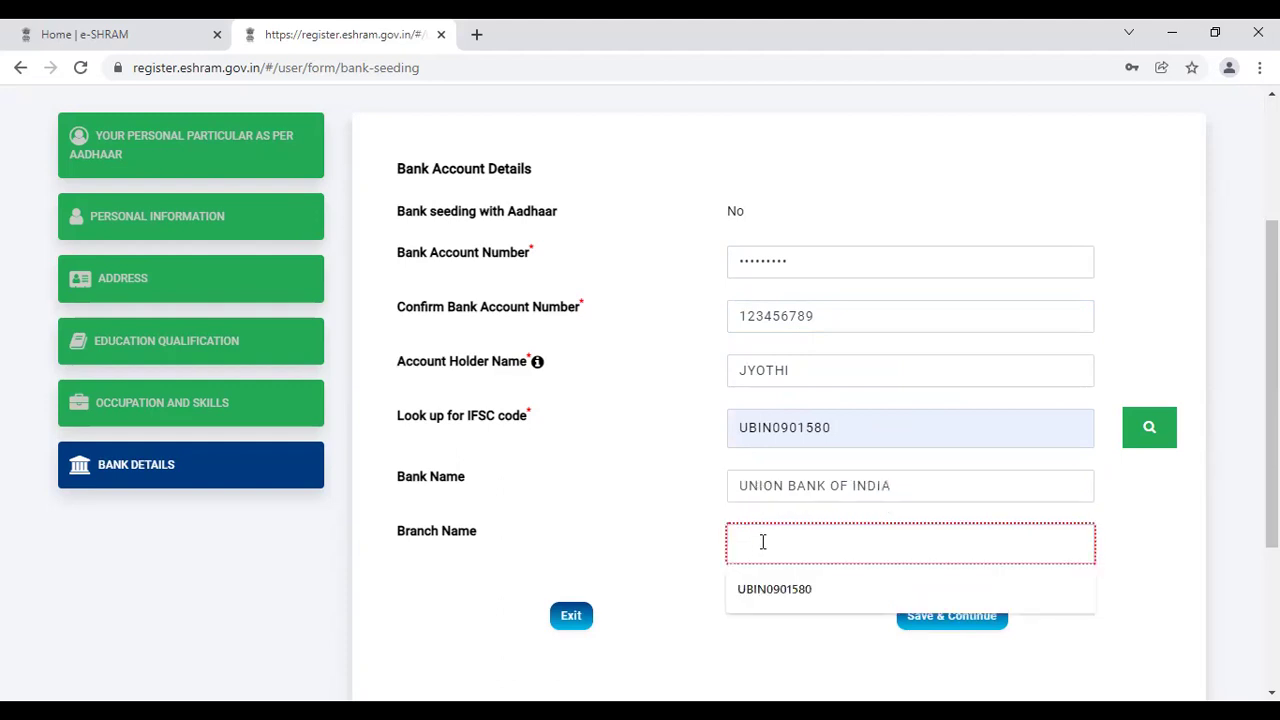
pyautogui.write('VISAKHA')
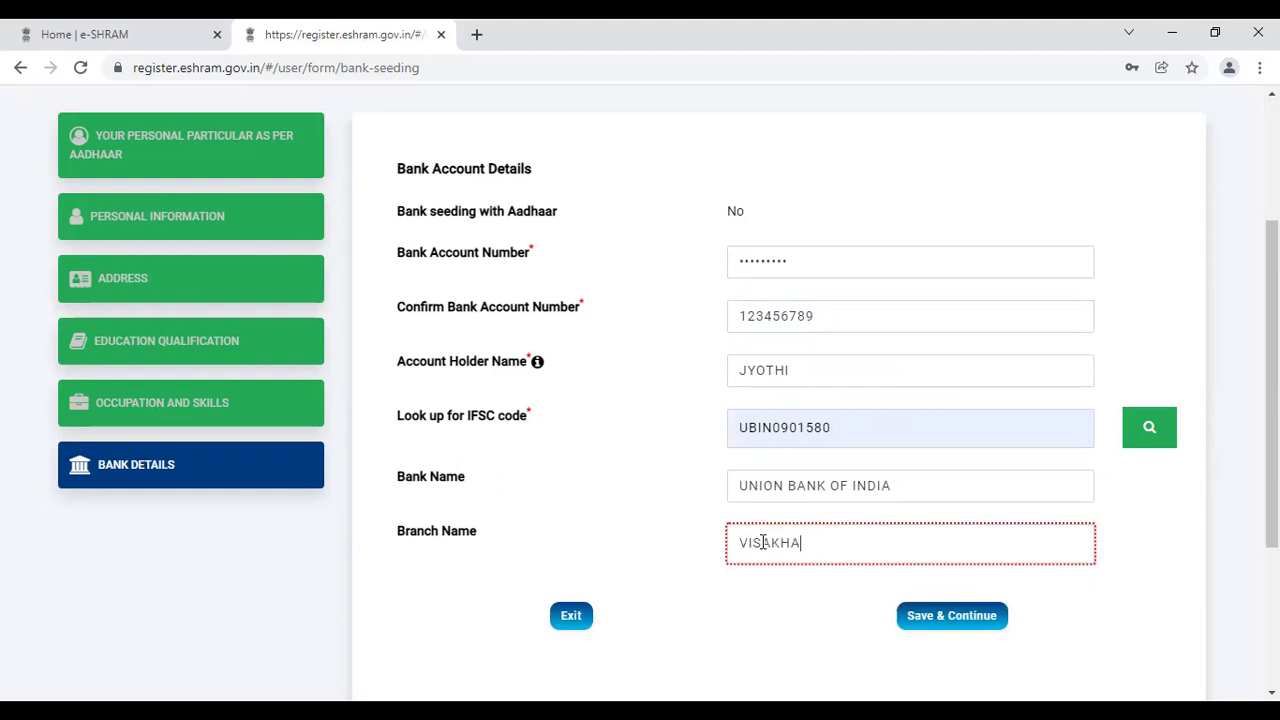
pyautogui.write('PATANM')
pyautogui.press('BackSpace')
pyautogui.press('BackSpace')
pyautogui.press('BackSpace')
pyautogui.write('NAM')
pyautogui.scroll(-1, 1205, 536)
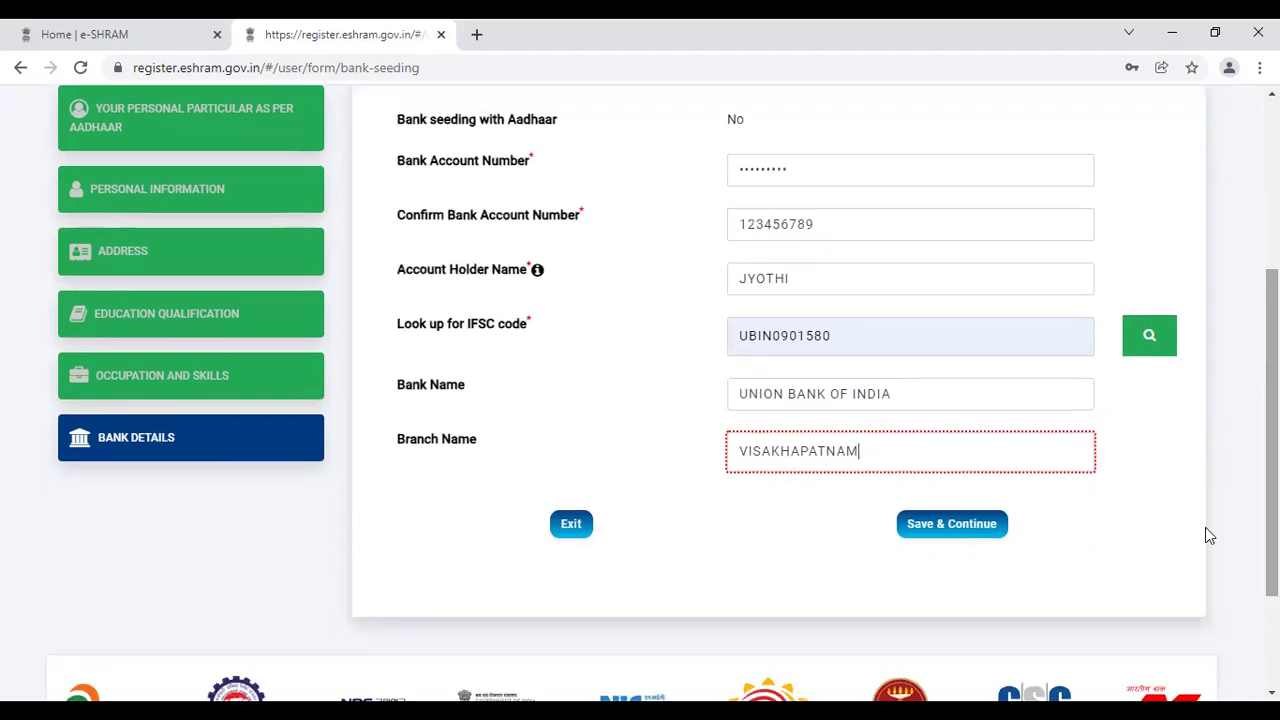
pyautogui.click(965, 538)
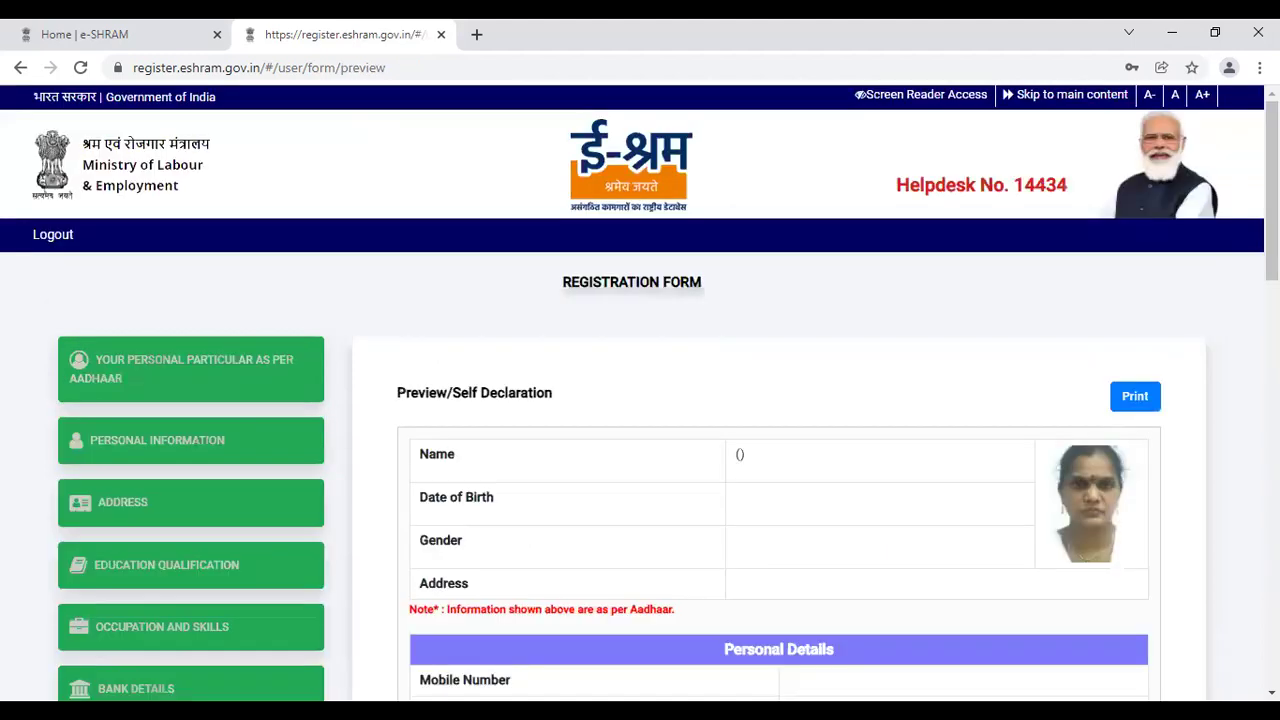
# - Scroll through the registration preview and tick the self-declaration undertaking checkbox
pyautogui.scroll(-10, 779, 400)
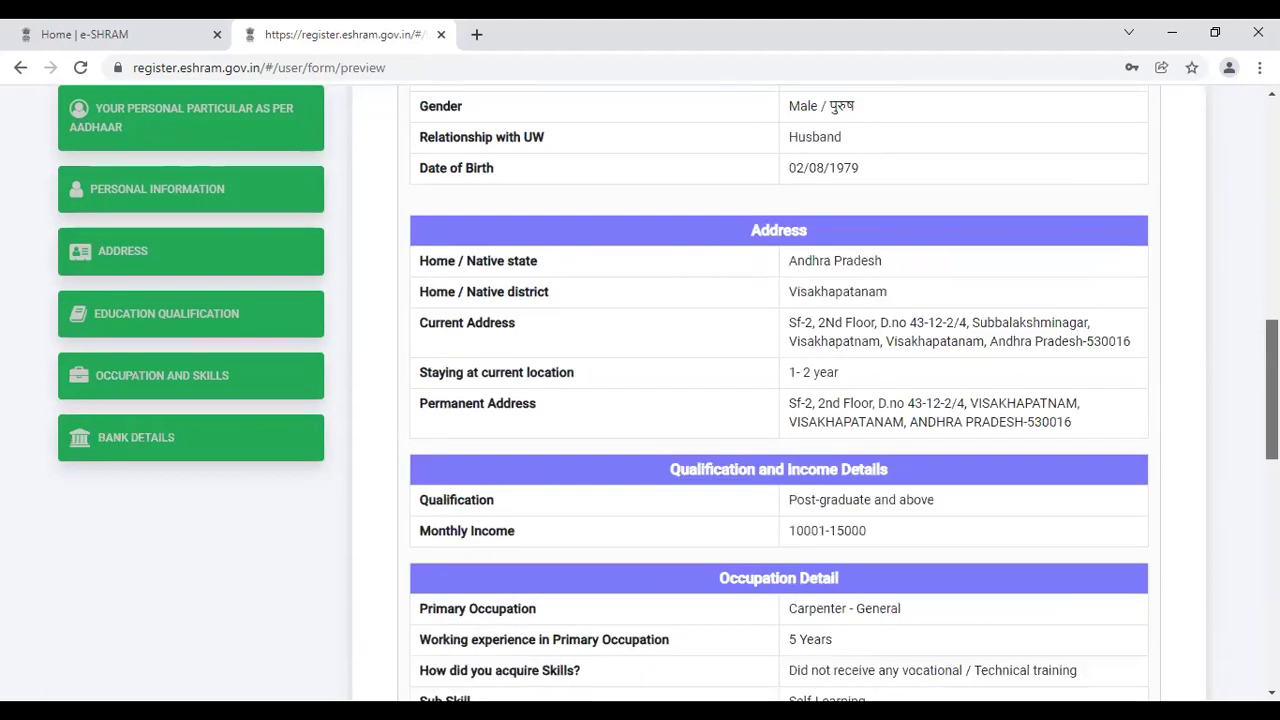
pyautogui.scroll(-1, 779, 400)
pyautogui.scroll(-7, 779, 400)
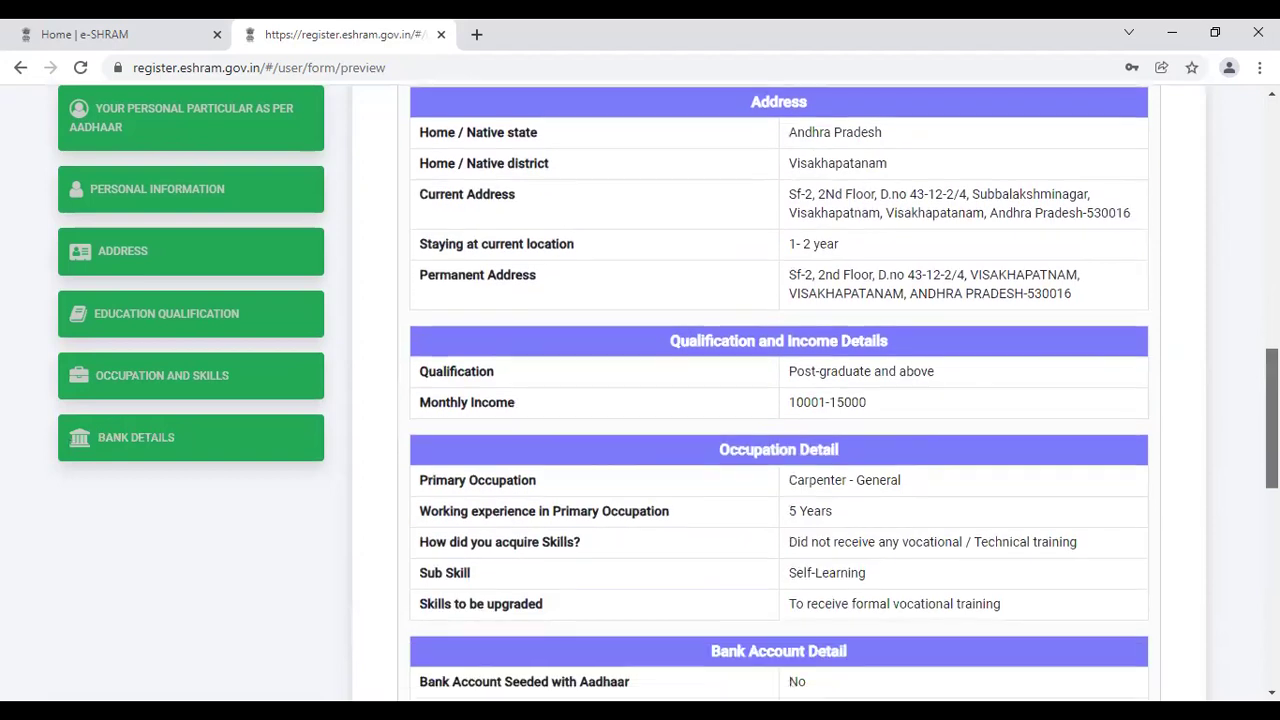
pyautogui.scroll(-7, 779, 400)
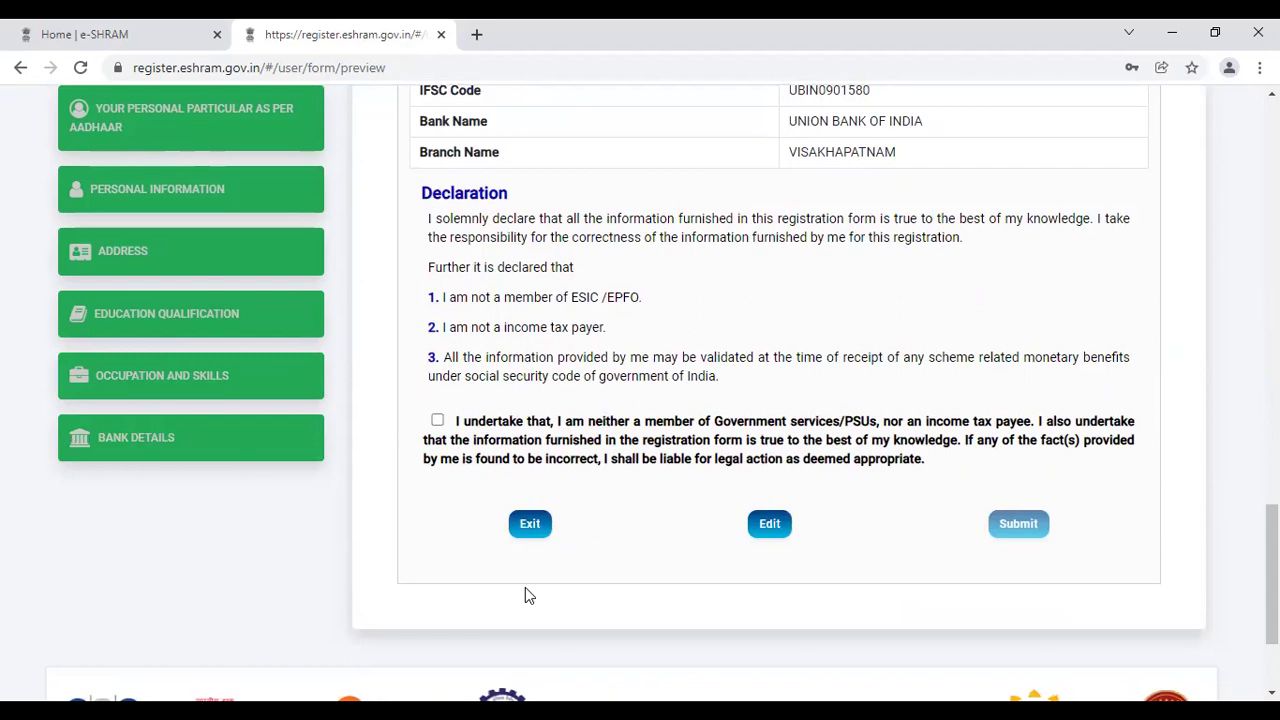
pyautogui.click(438, 422)
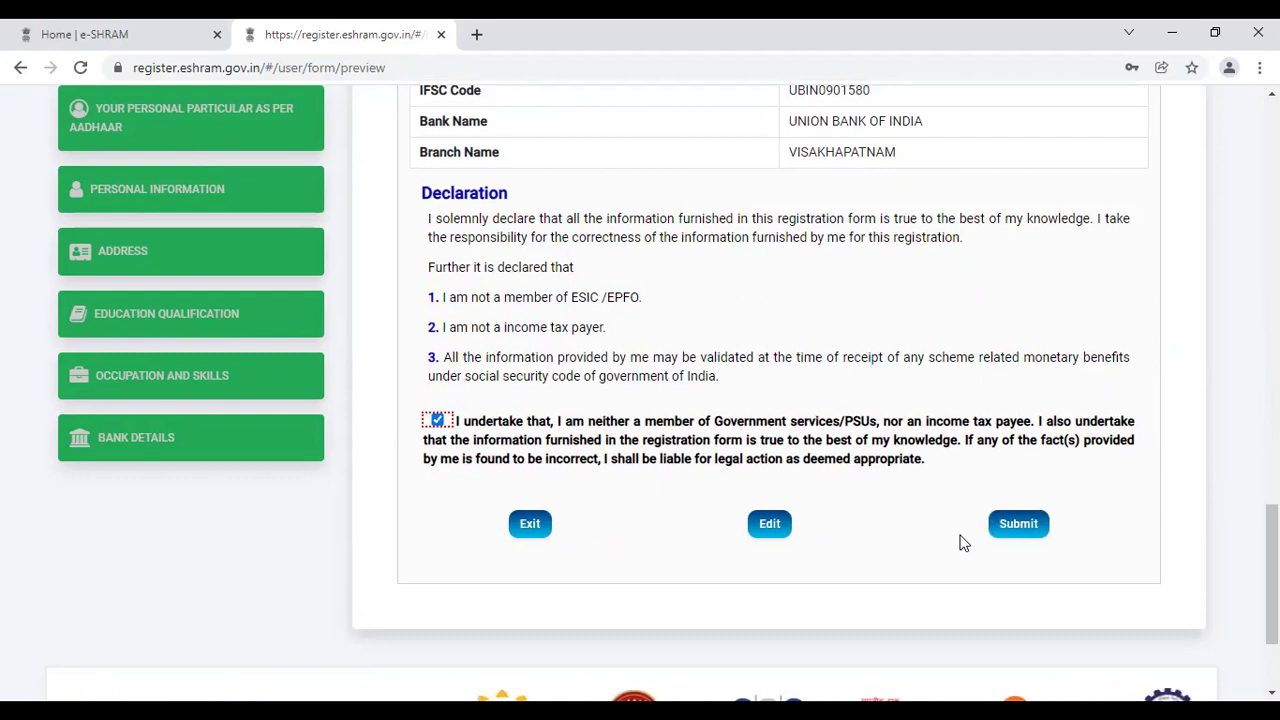
pyautogui.scroll(-1, 780, 390)
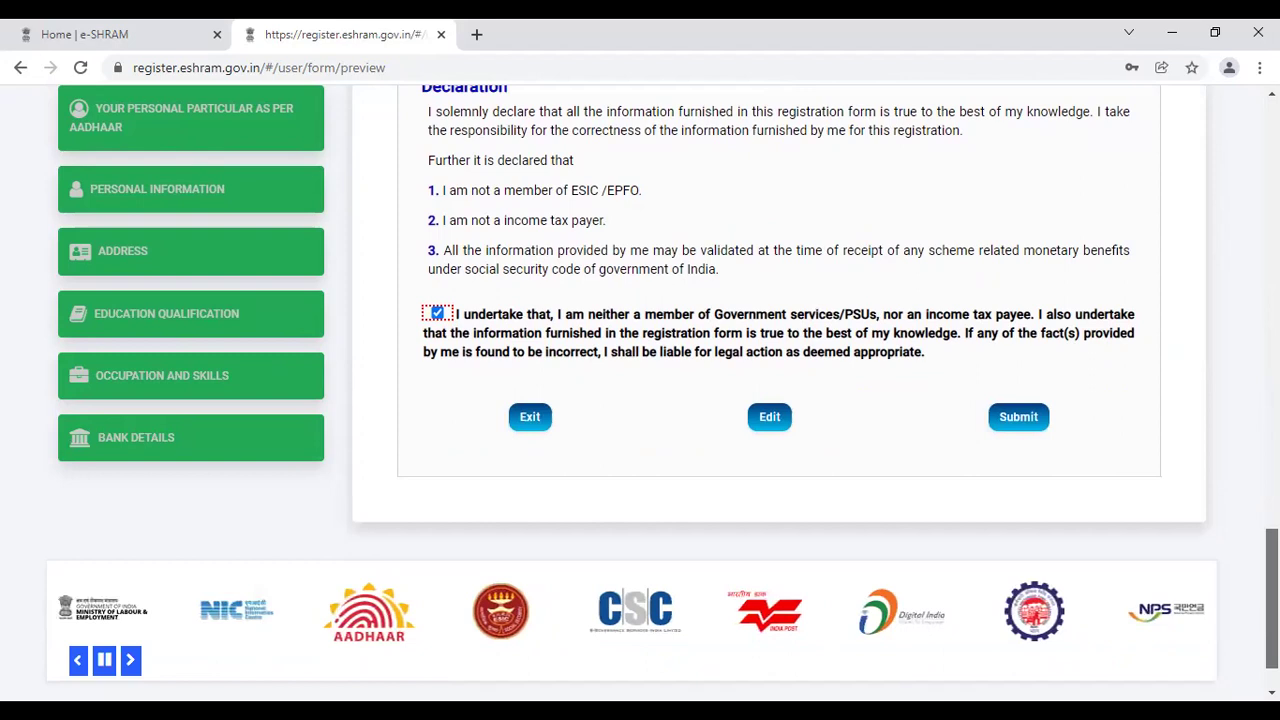